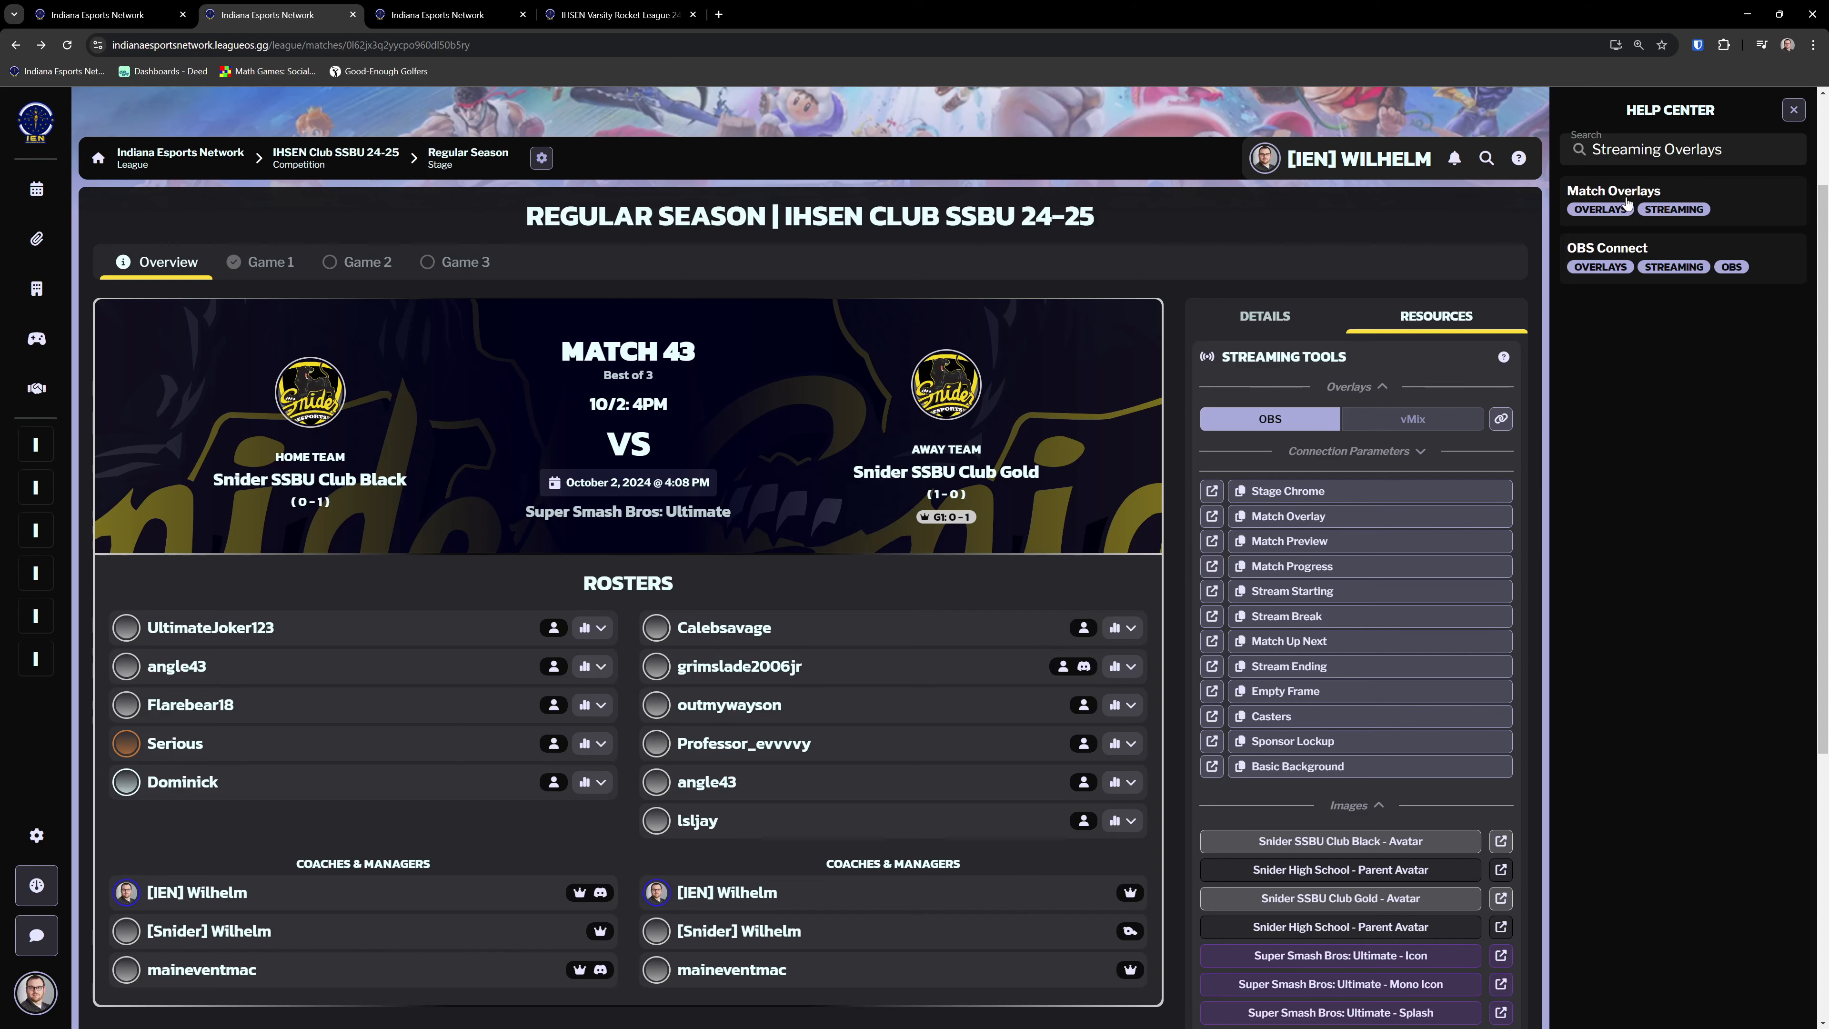
# Step: Close the help center beside the match page and switch to OBS Studio
pyautogui.click(1793, 111)
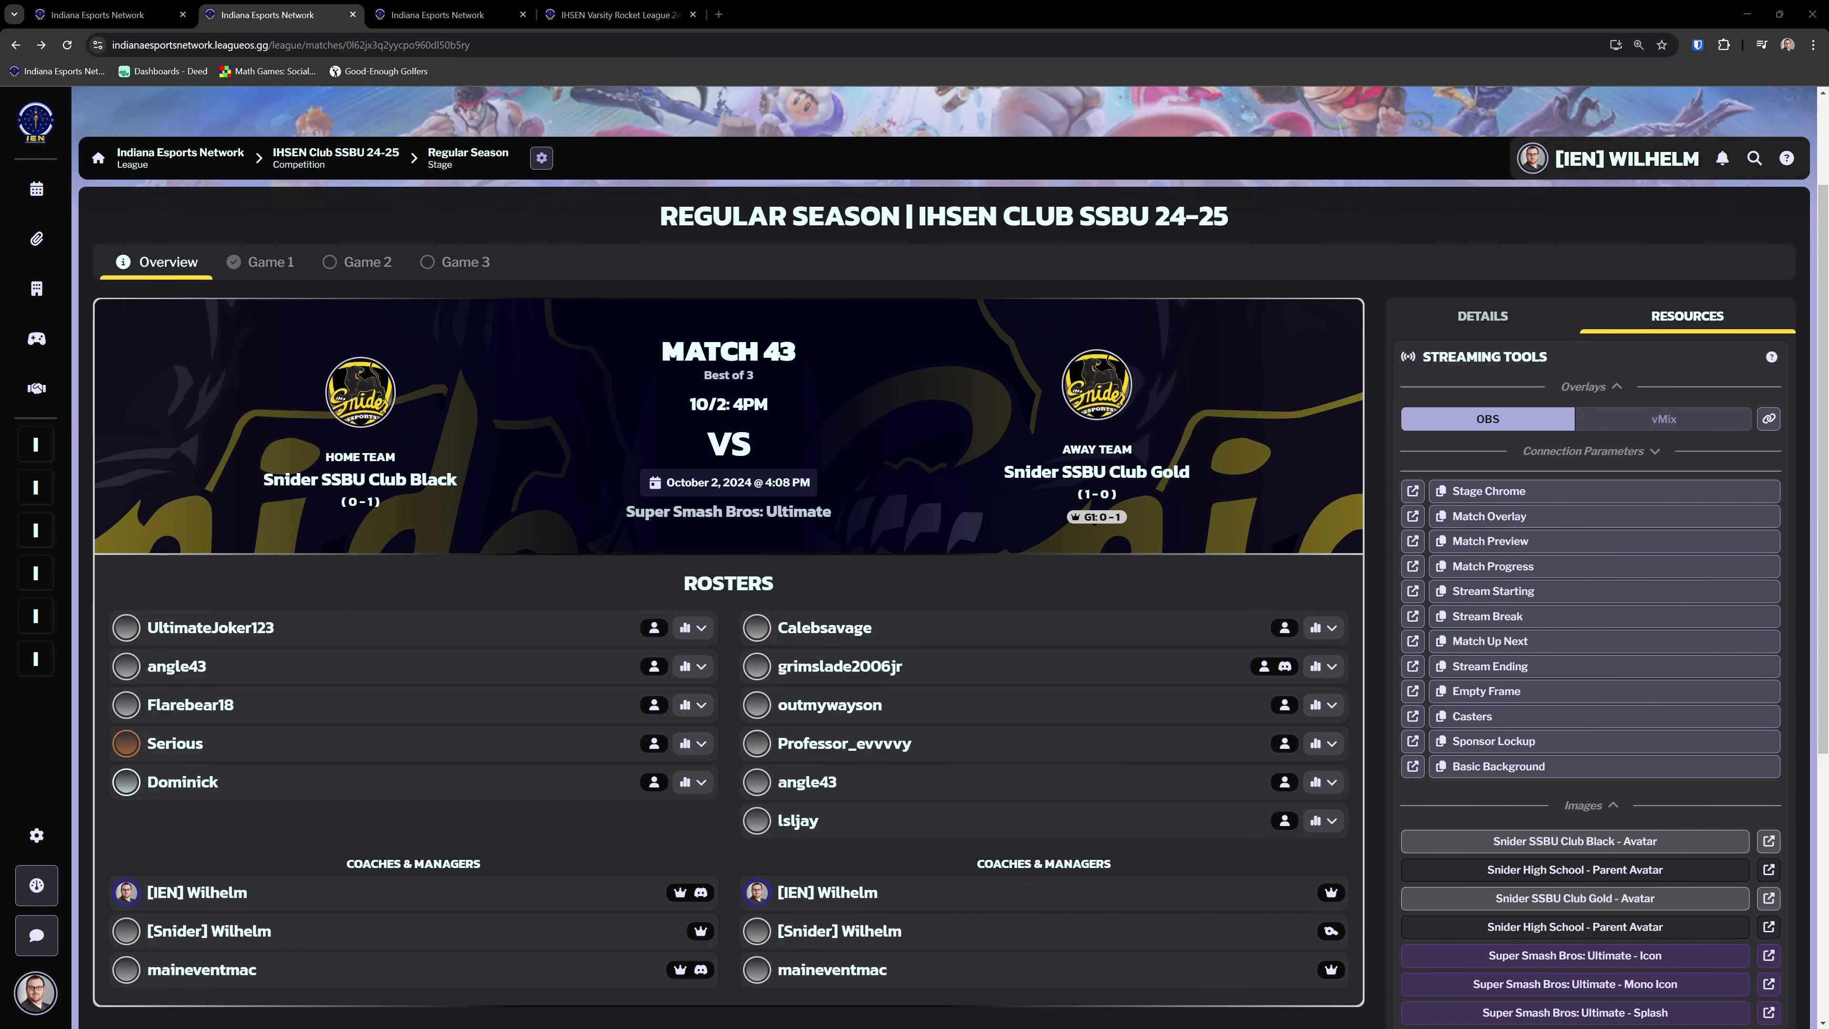
pyautogui.moveTo(404, 1026); pyautogui.dragTo(604, 1)
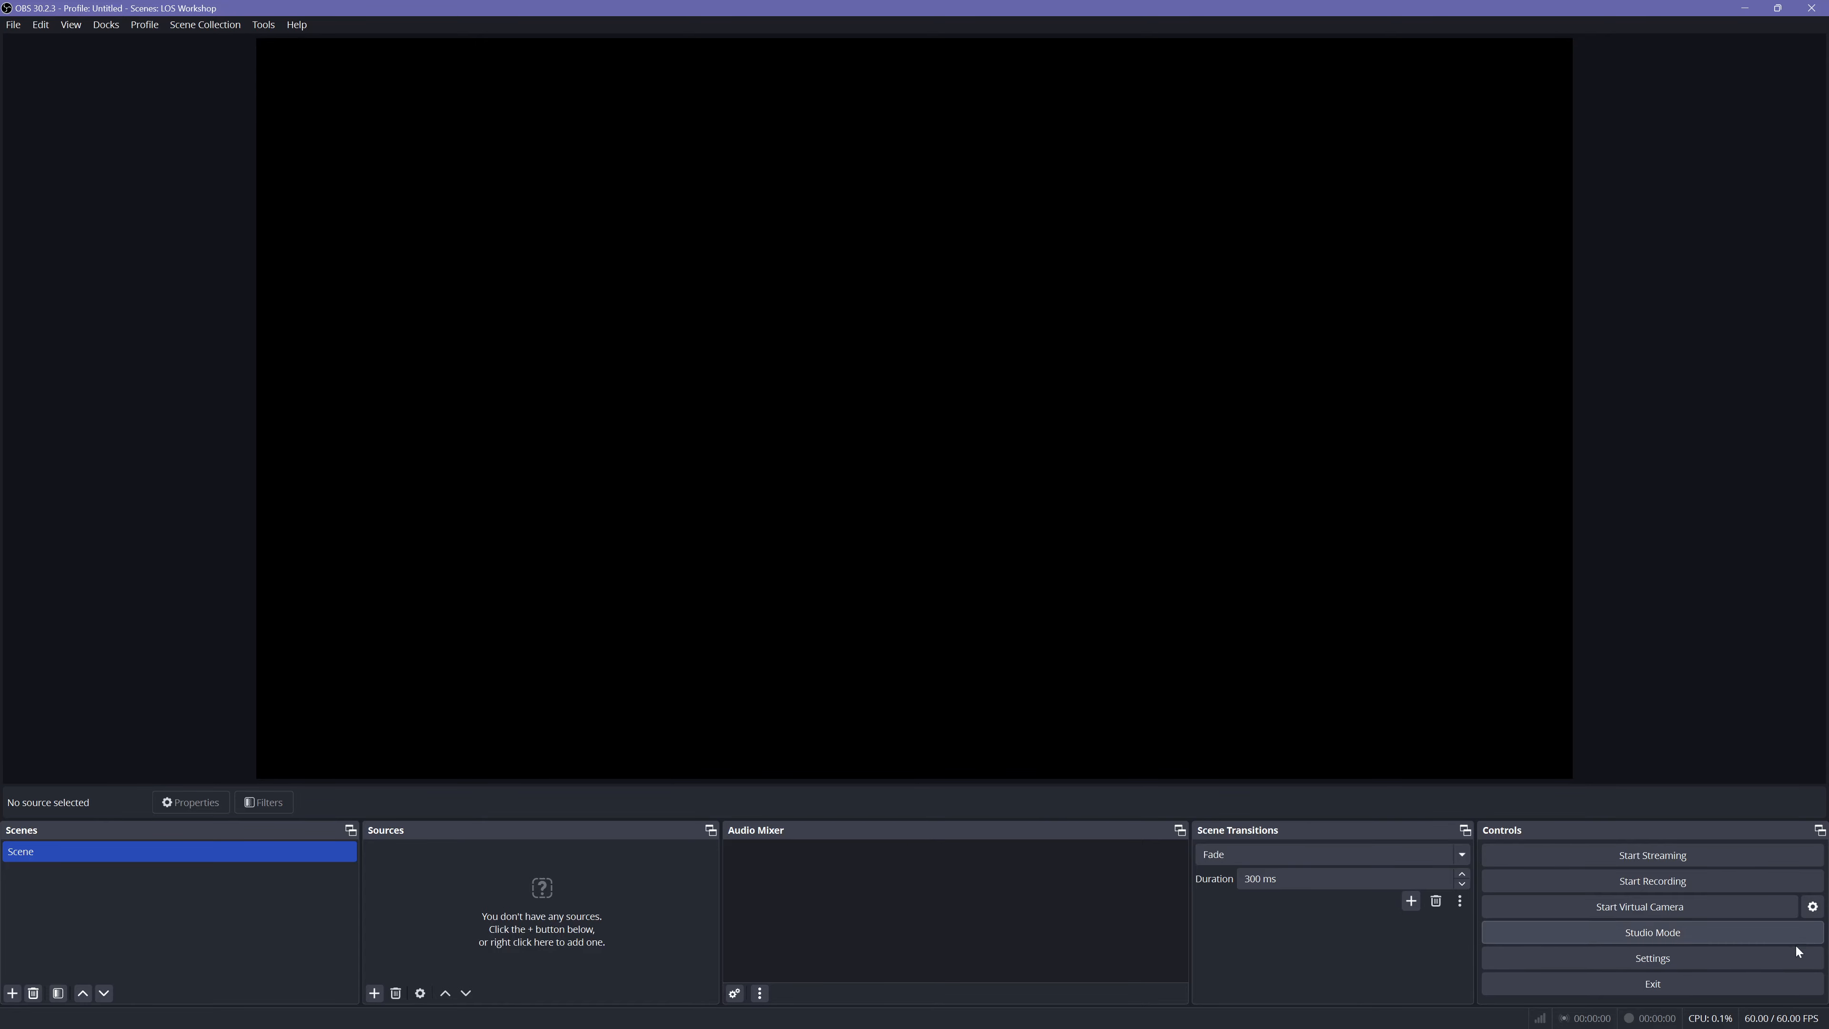
# Step: Turn Studio Mode on to view the preview and program layout, and turn it back off
pyautogui.click(1548, 932)
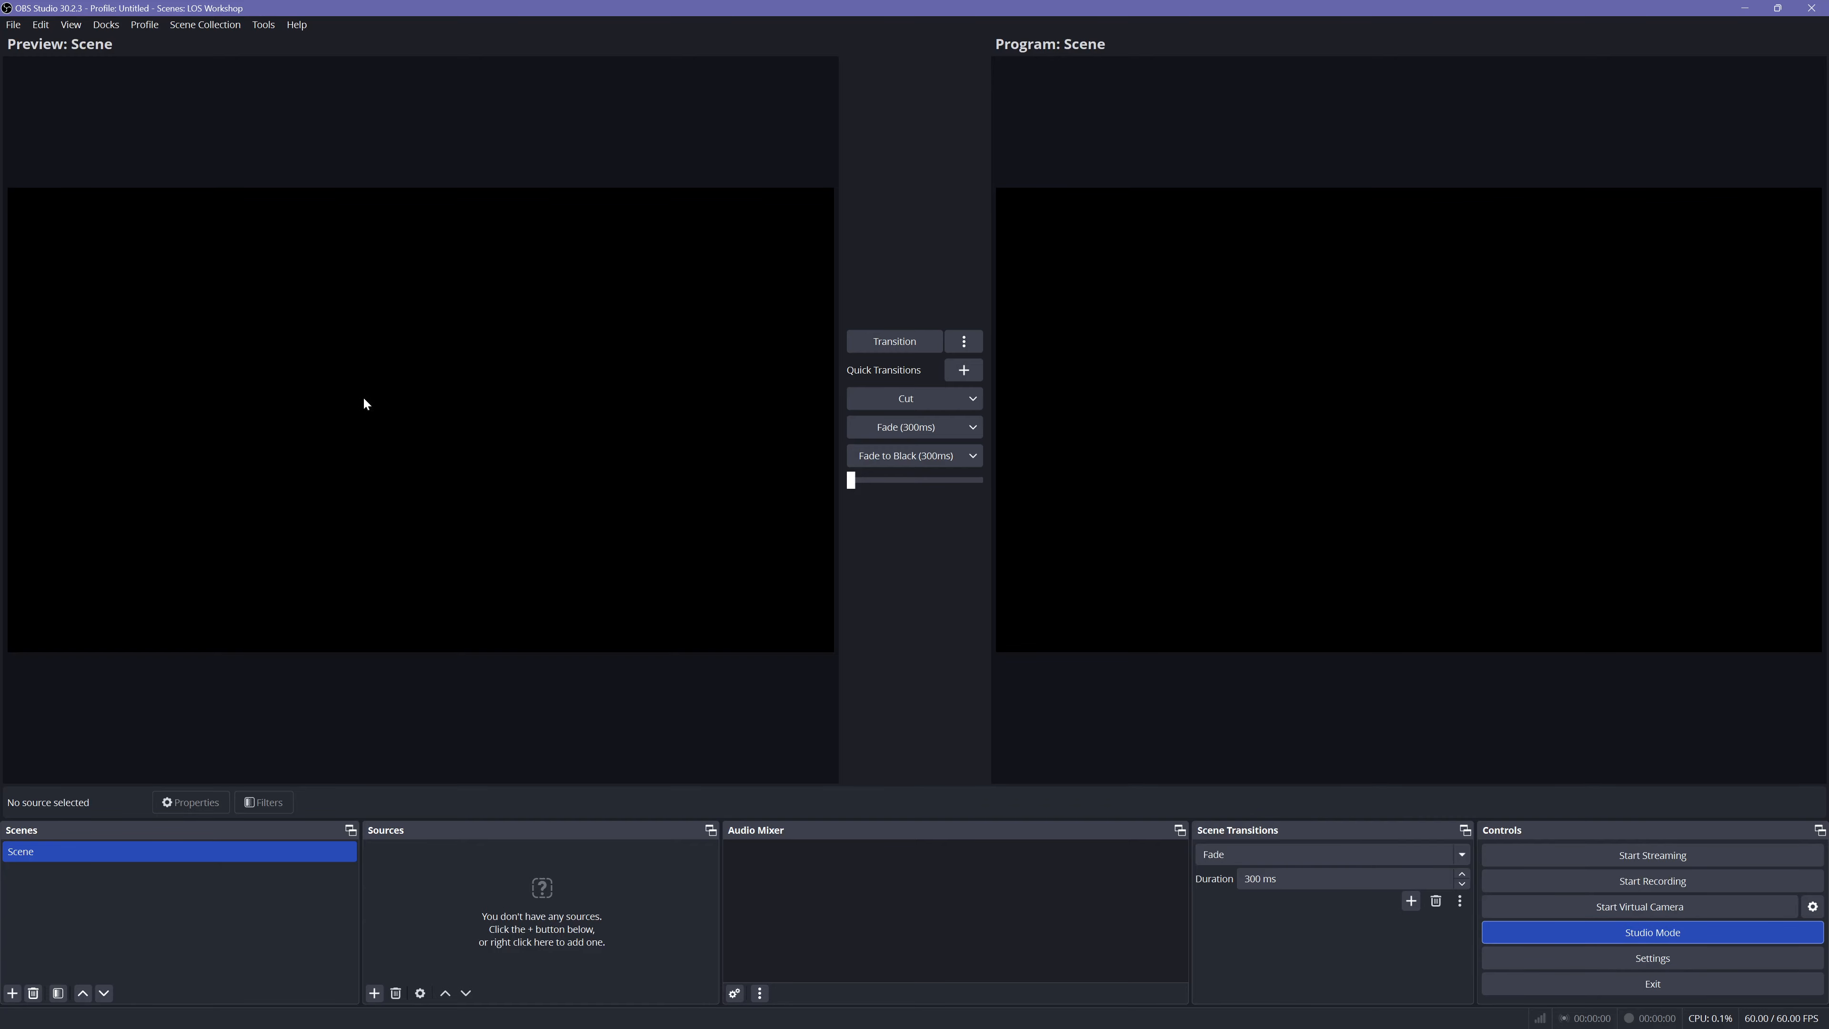
pyautogui.click(1681, 936)
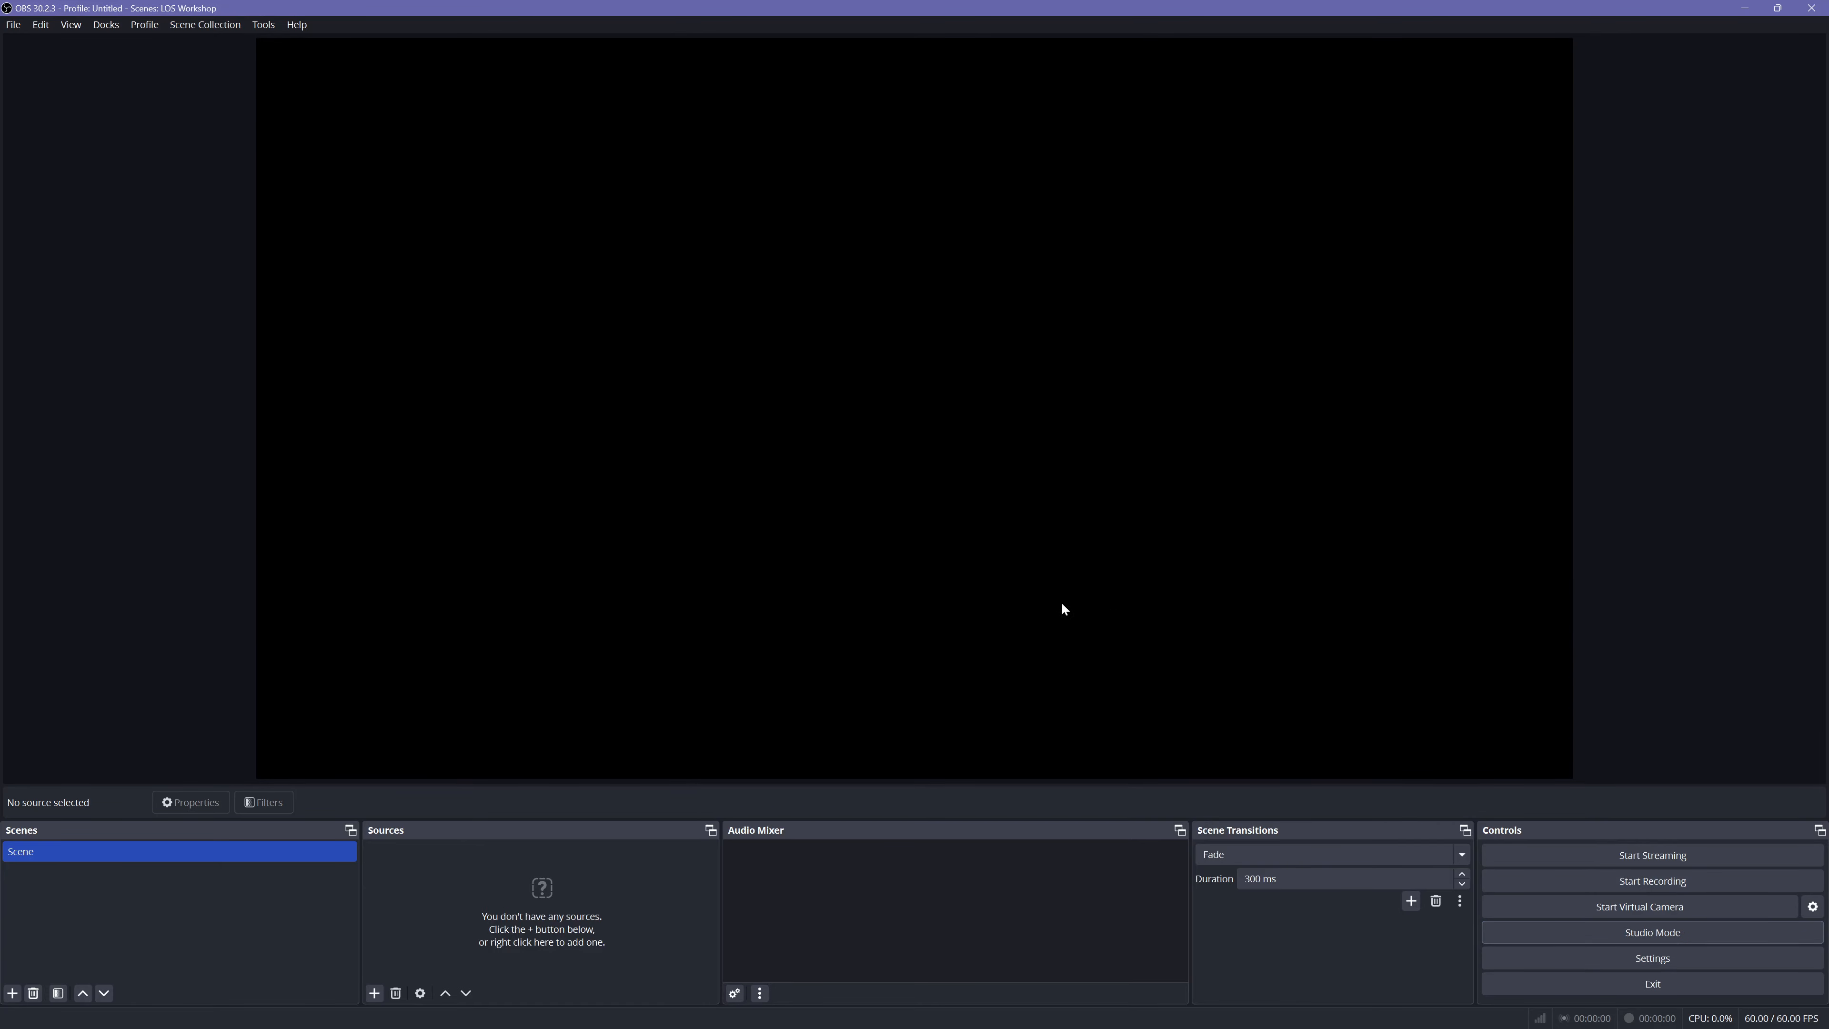
# Step: Set the streaming service to YouTube - RTMPS in the stream settings
pyautogui.click(1681, 960)
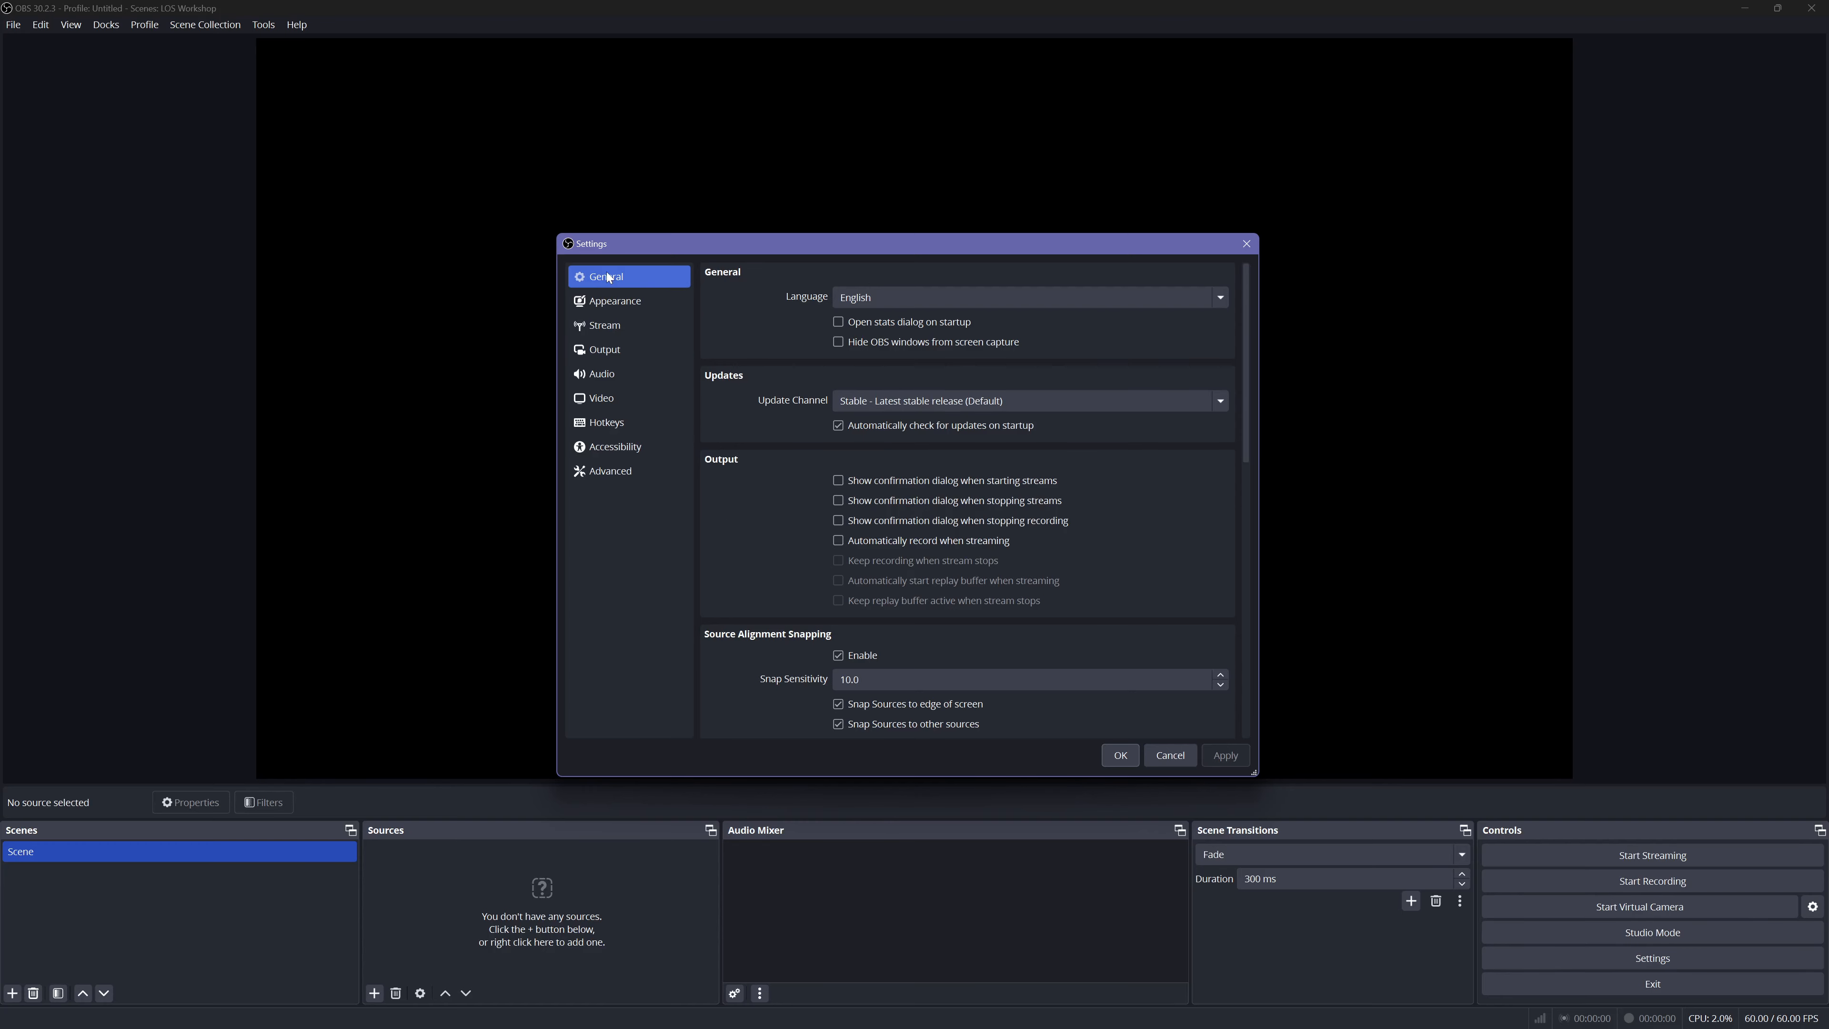
pyautogui.click(620, 330)
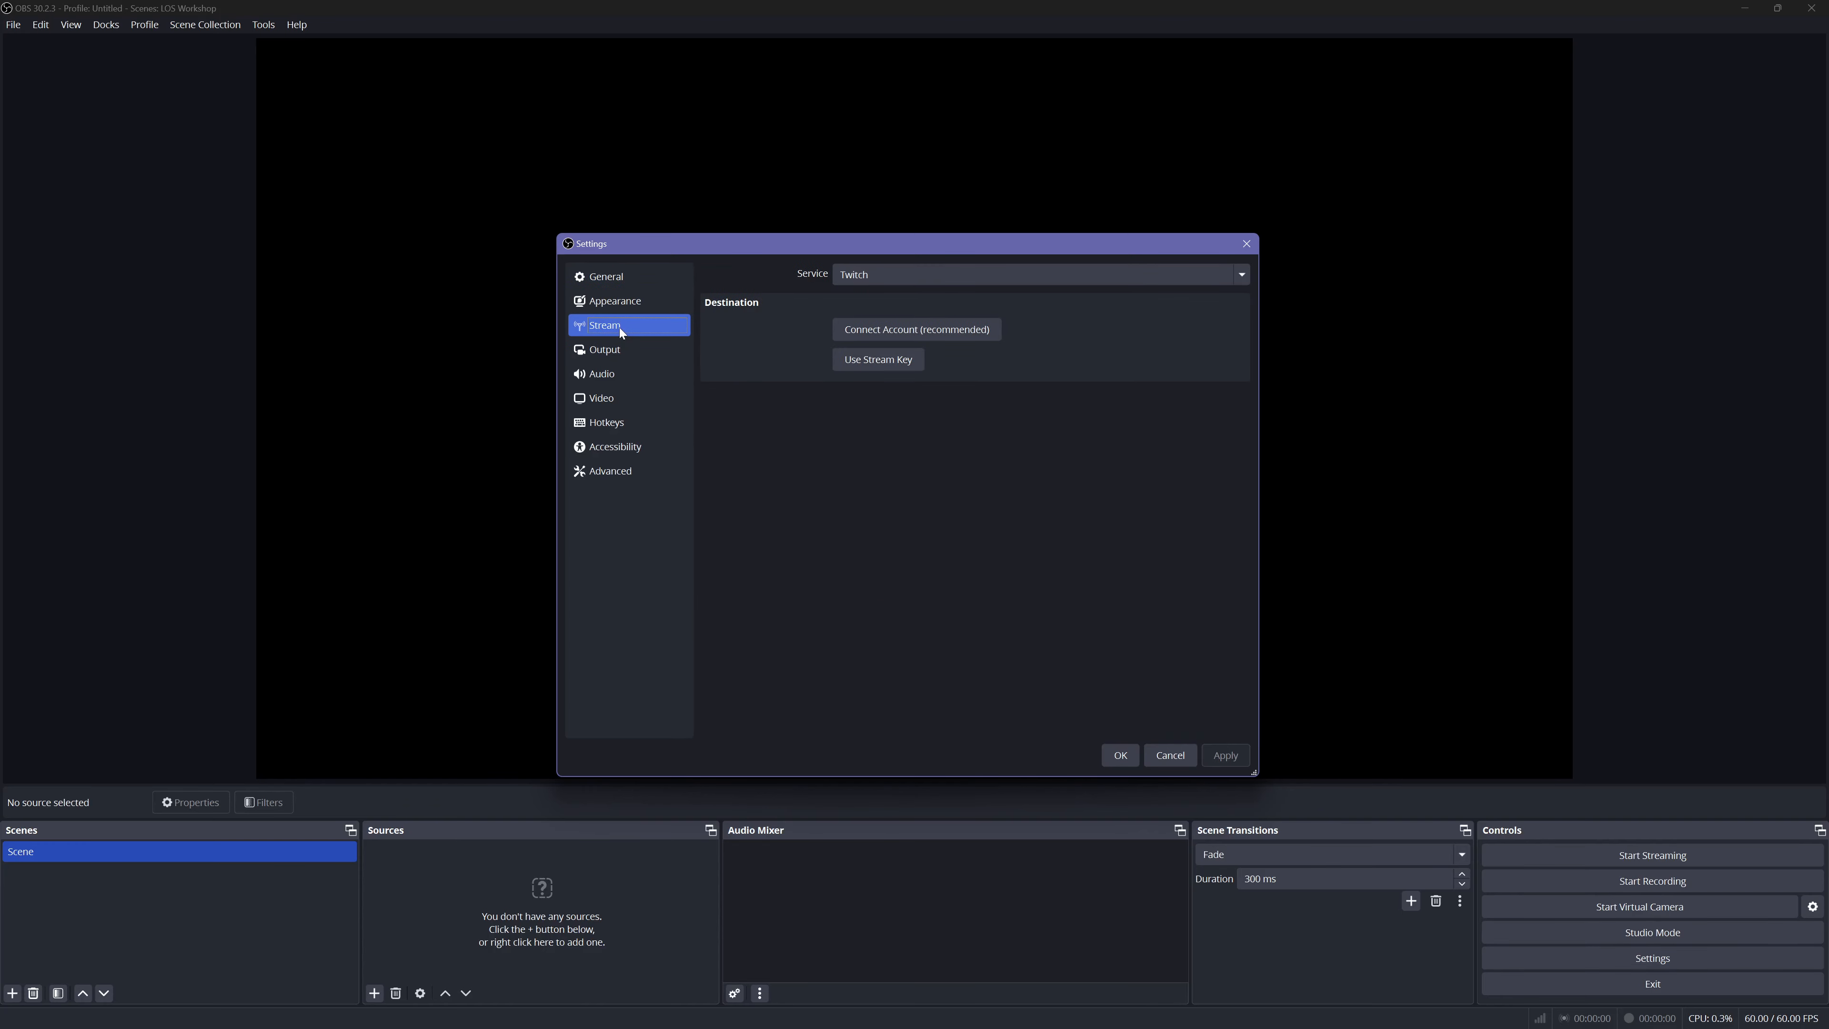
pyautogui.click(997, 280)
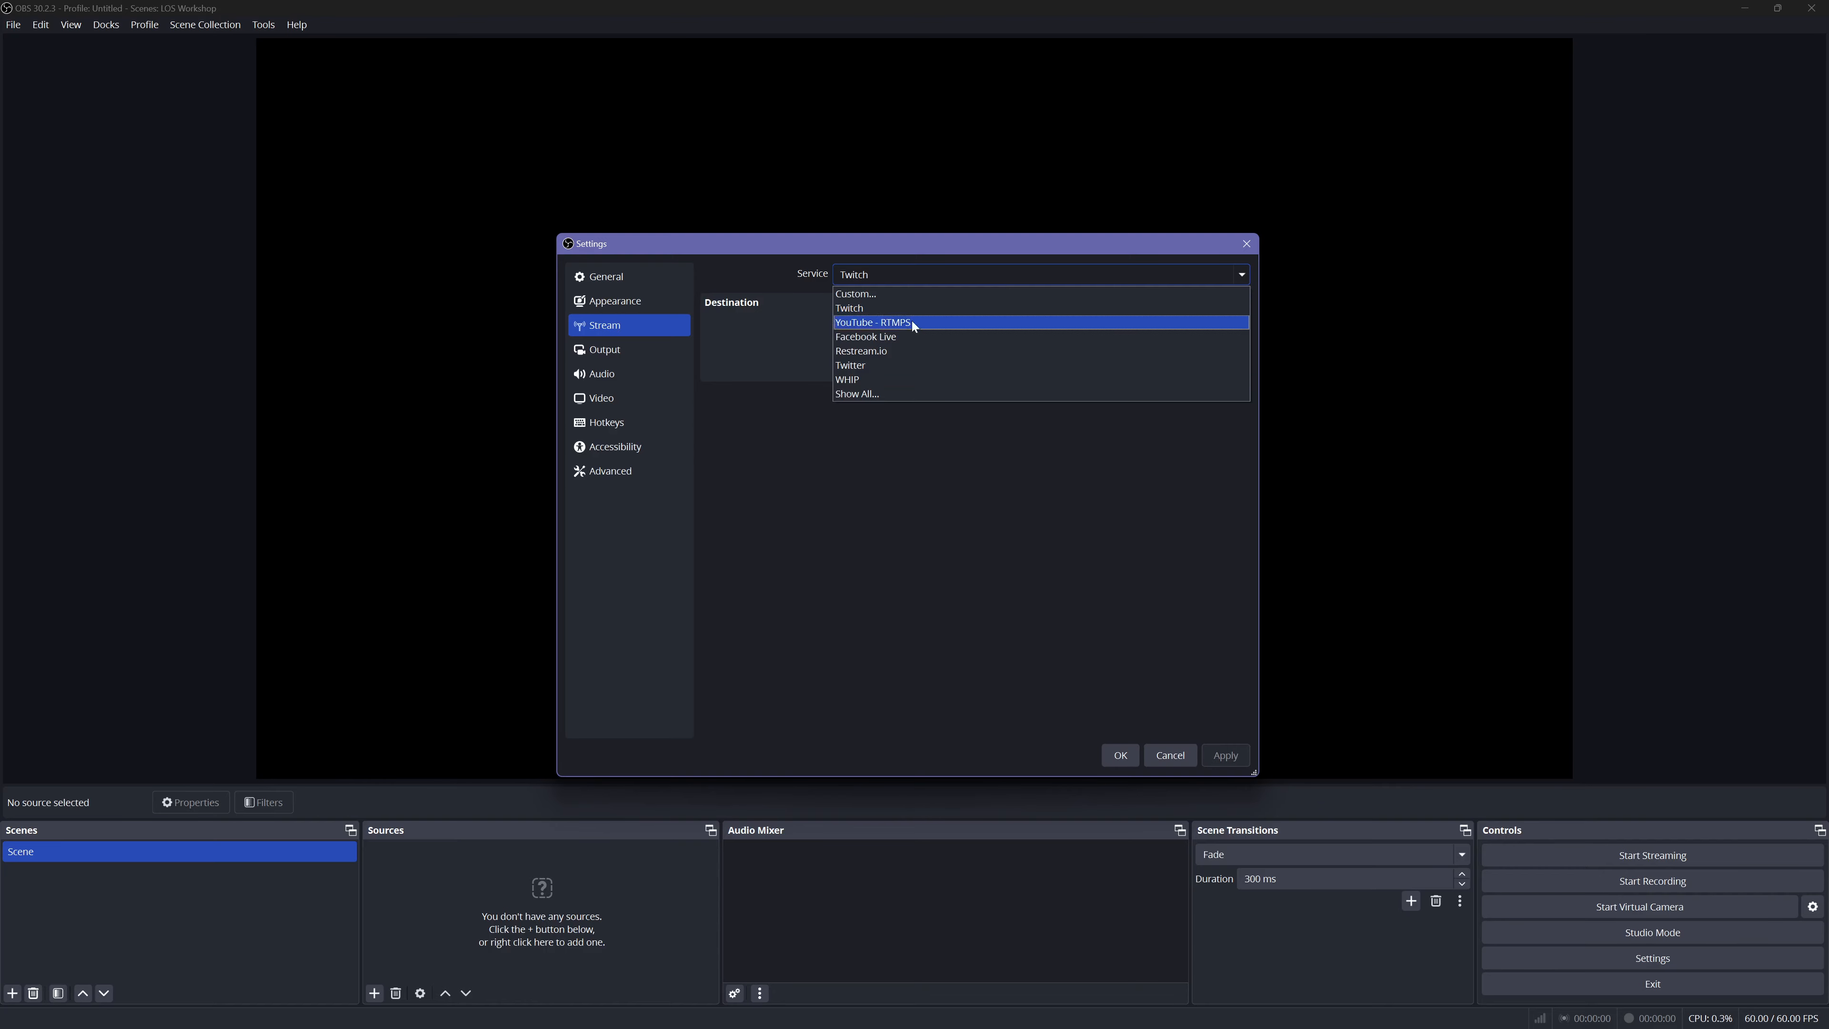
pyautogui.click(886, 309)
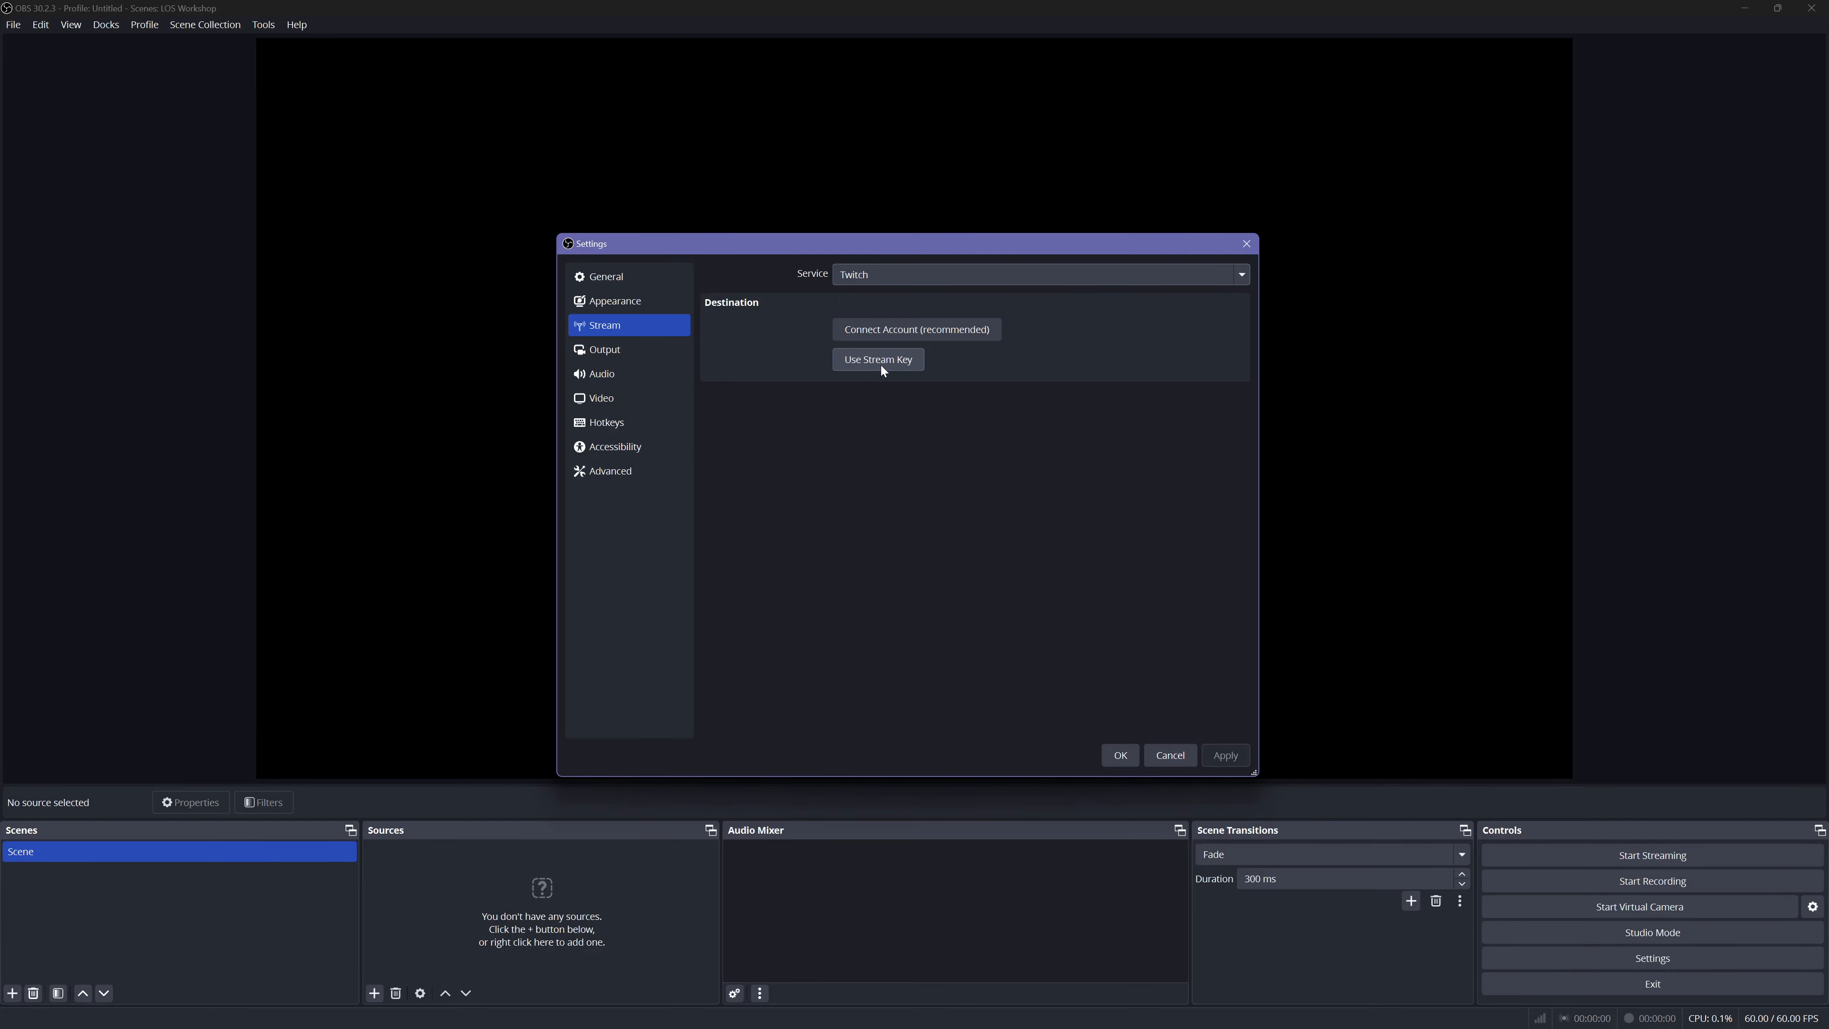
pyautogui.click(901, 274)
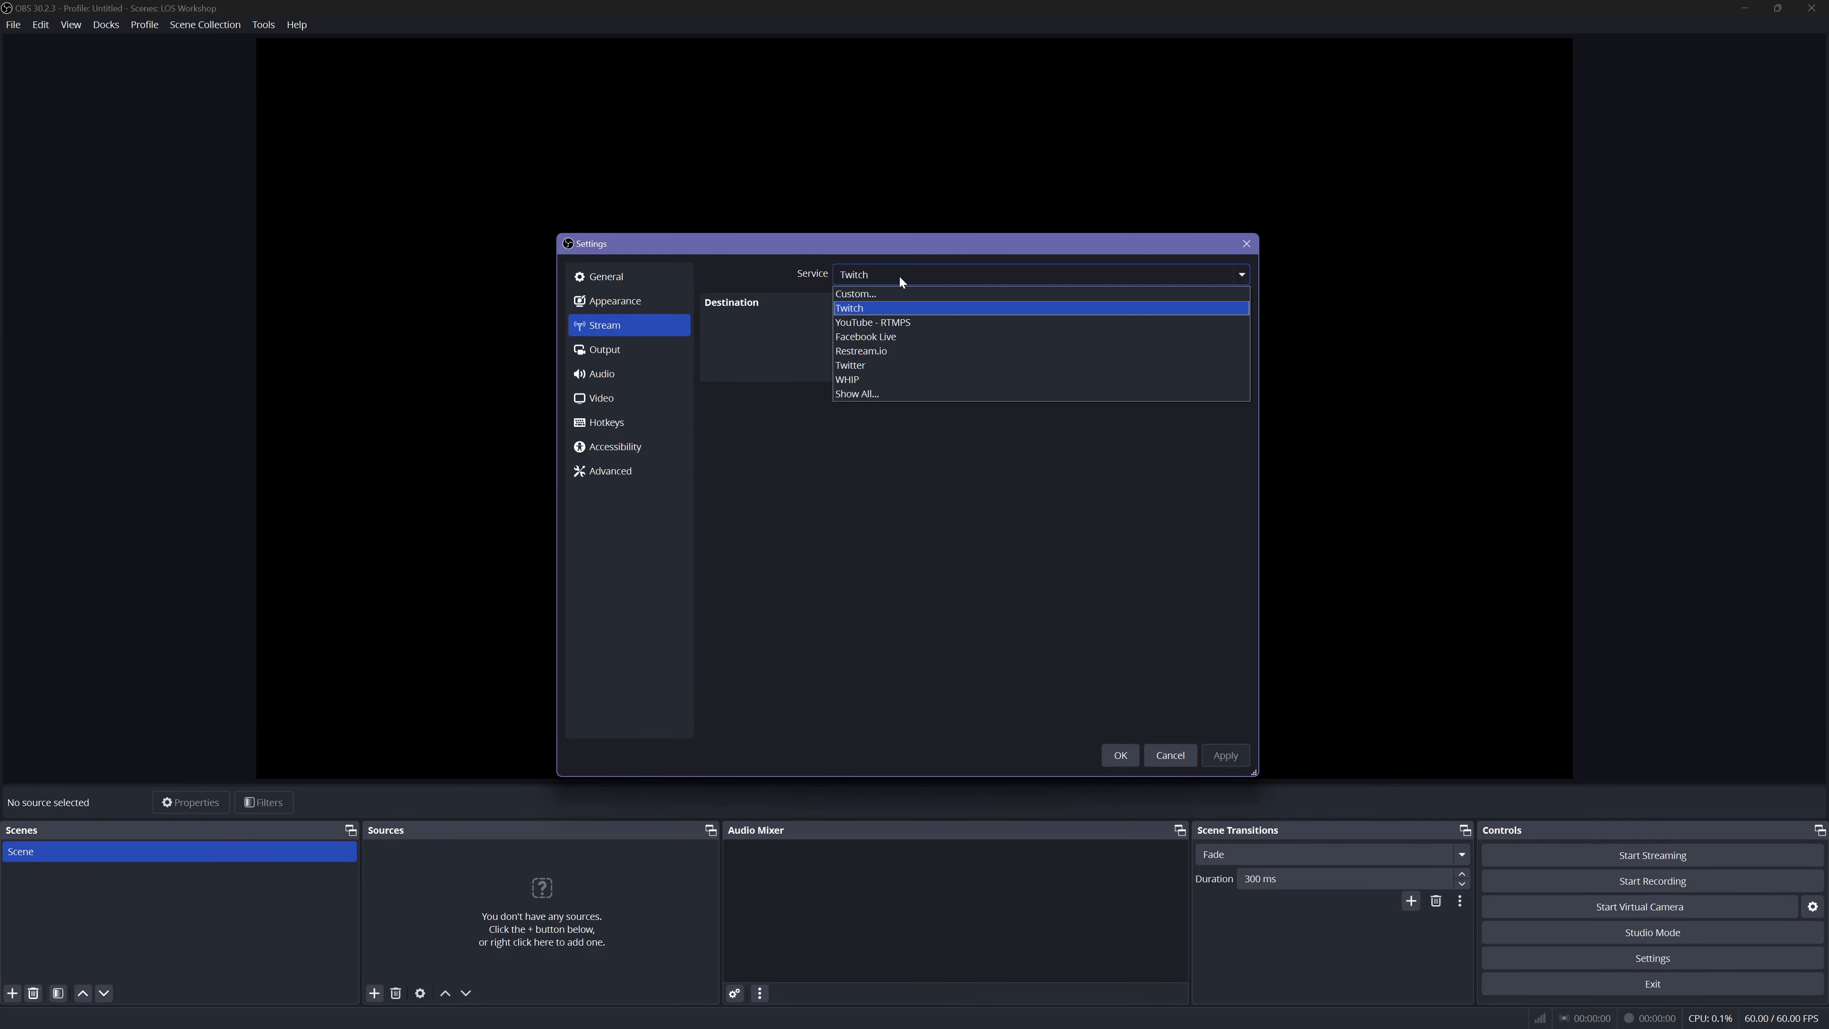
pyautogui.click(889, 322)
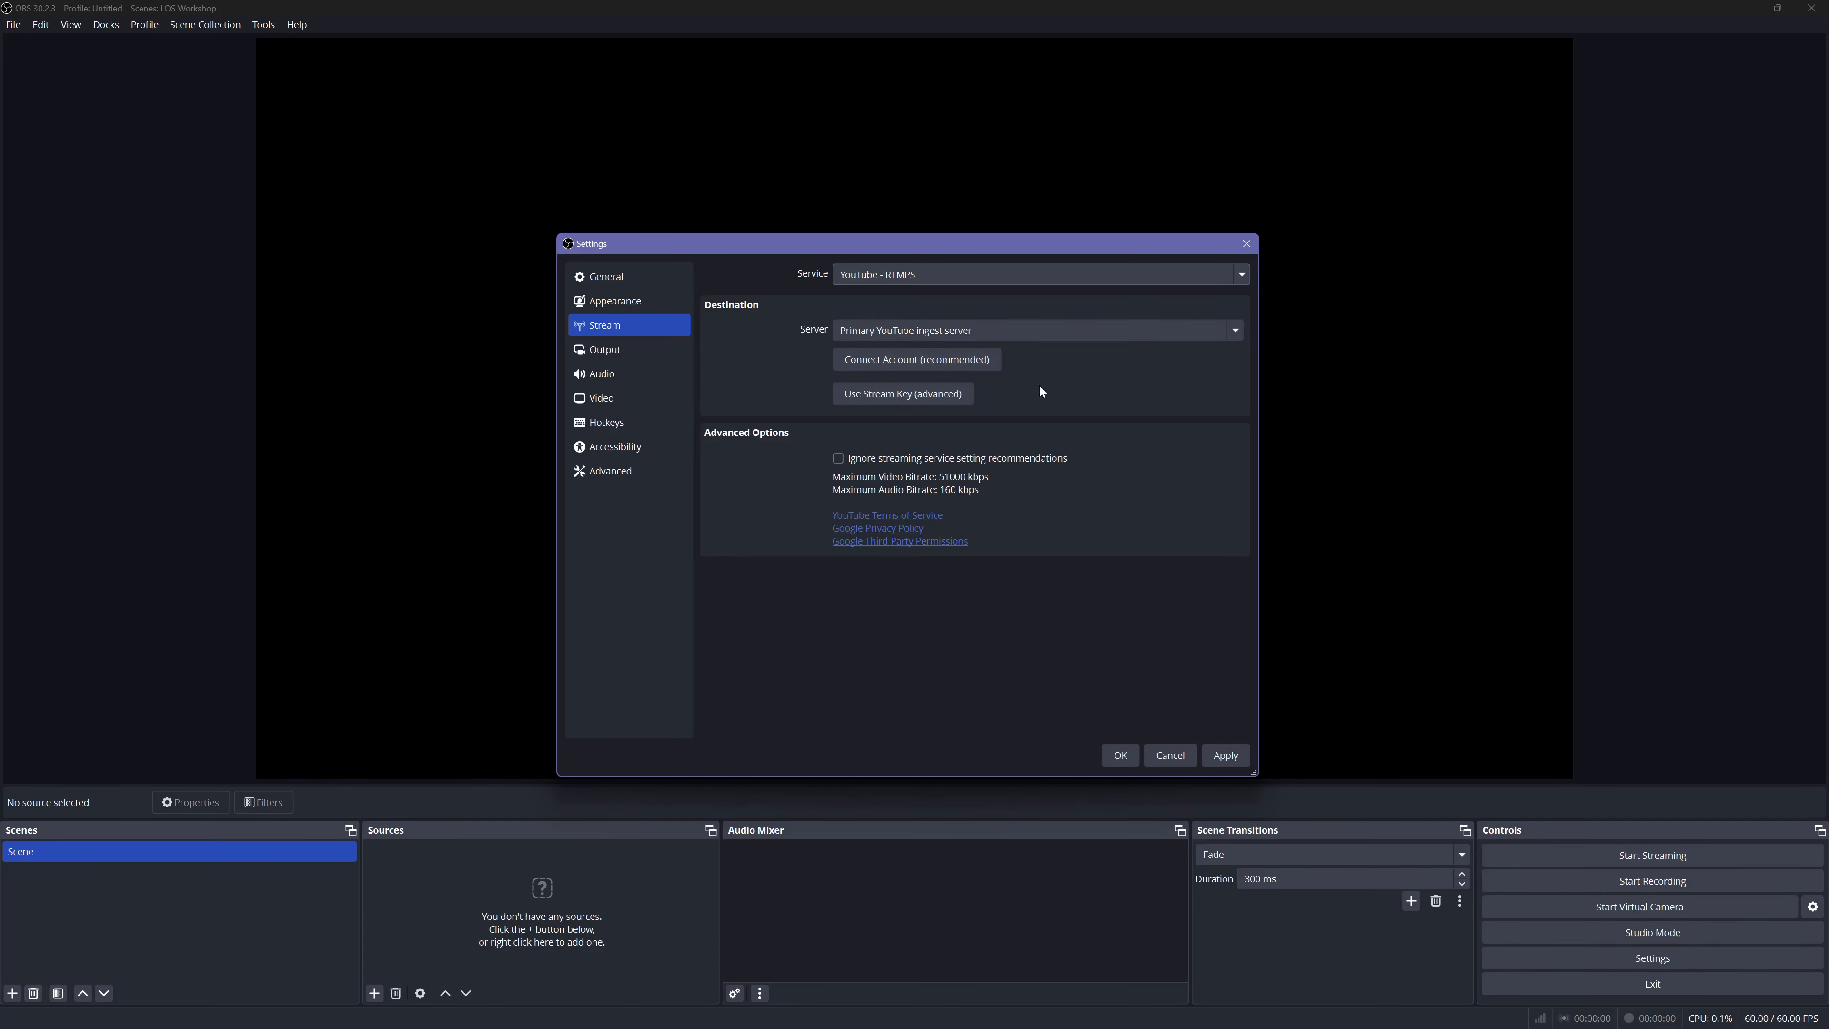
# Step: Choose Hardware (NVENC, H.264) as the streaming video encoder and review the remaining streaming and recording output settings
pyautogui.click(617, 355)
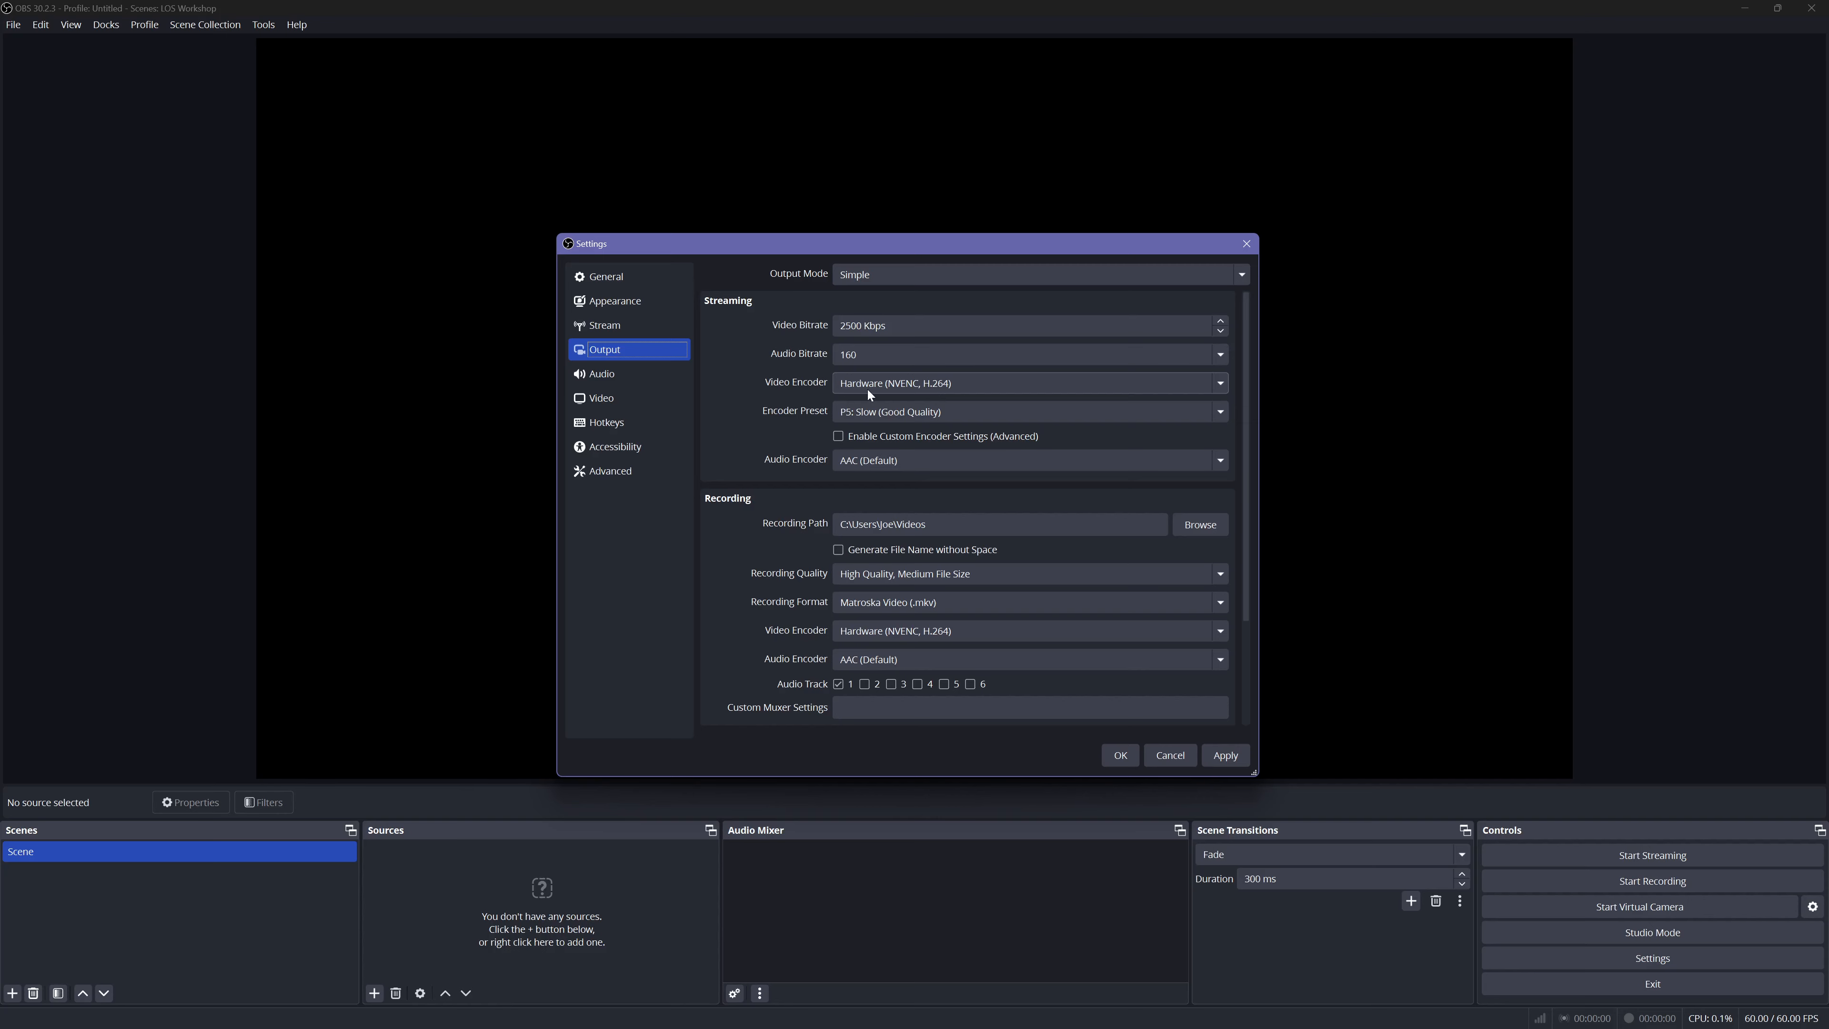
pyautogui.click(962, 389)
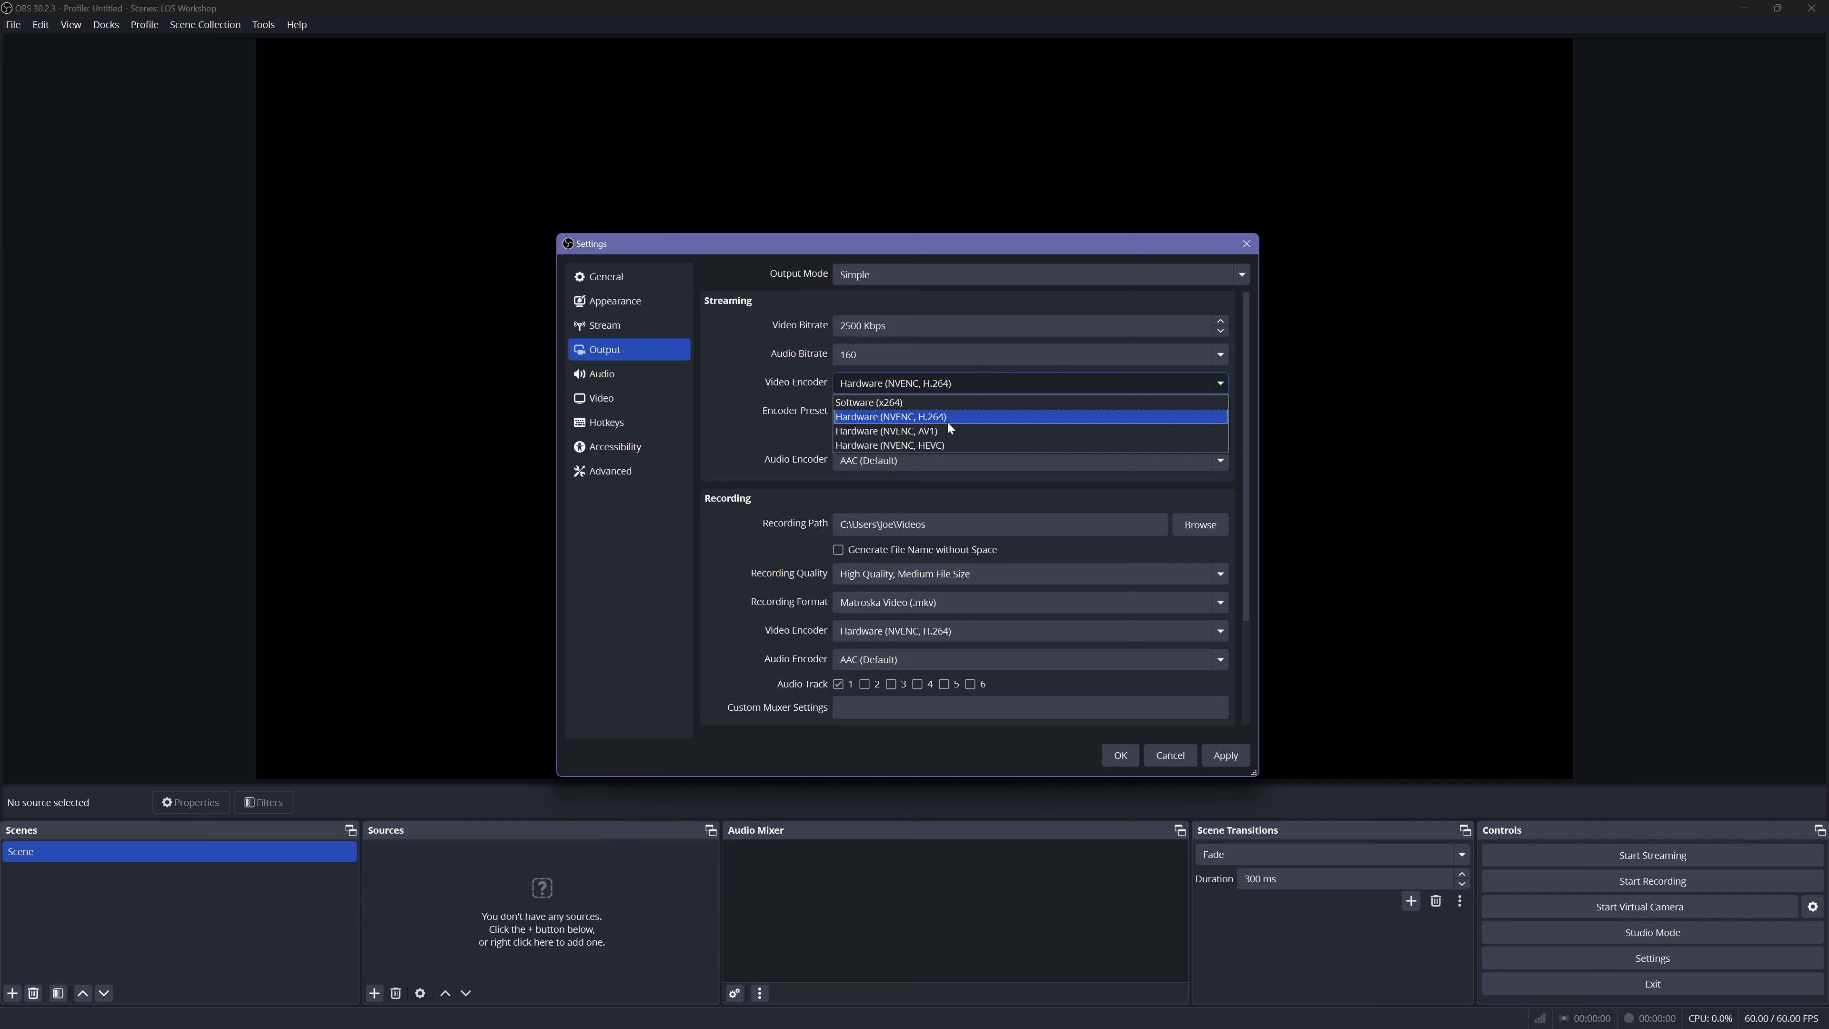
pyautogui.click(909, 418)
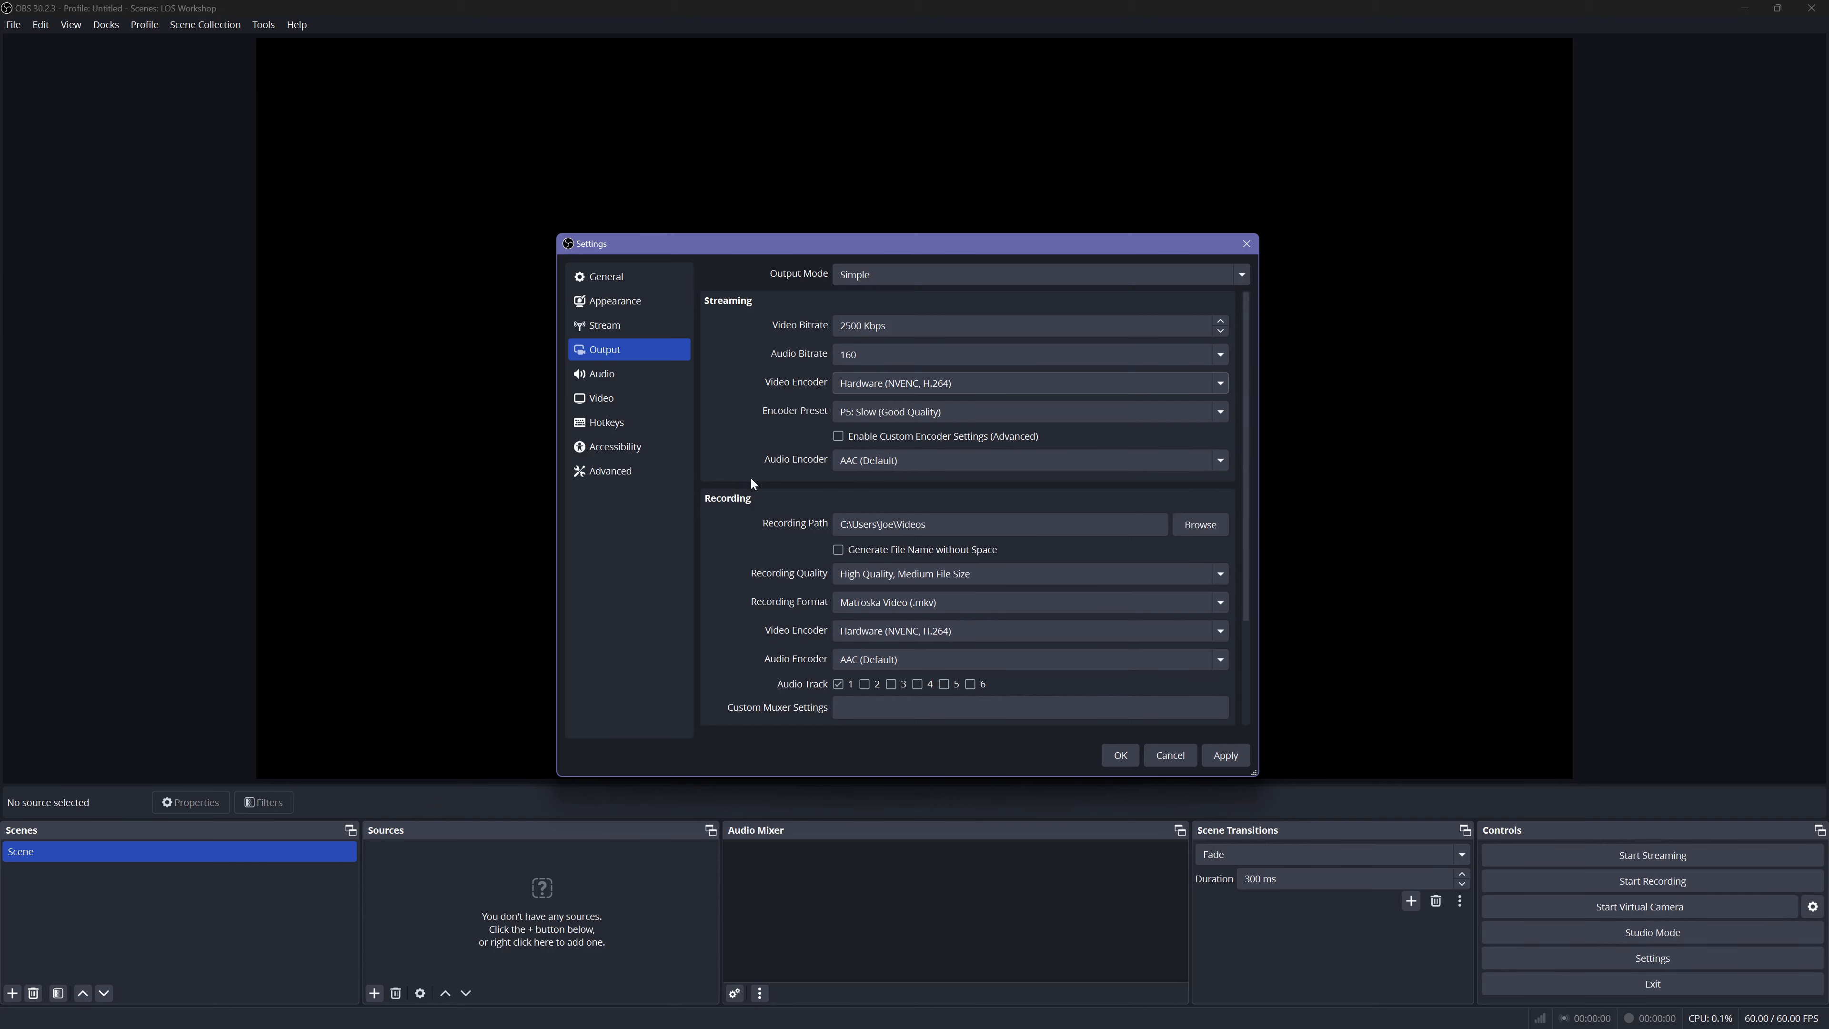
pyautogui.scroll(-1, 811, 425)
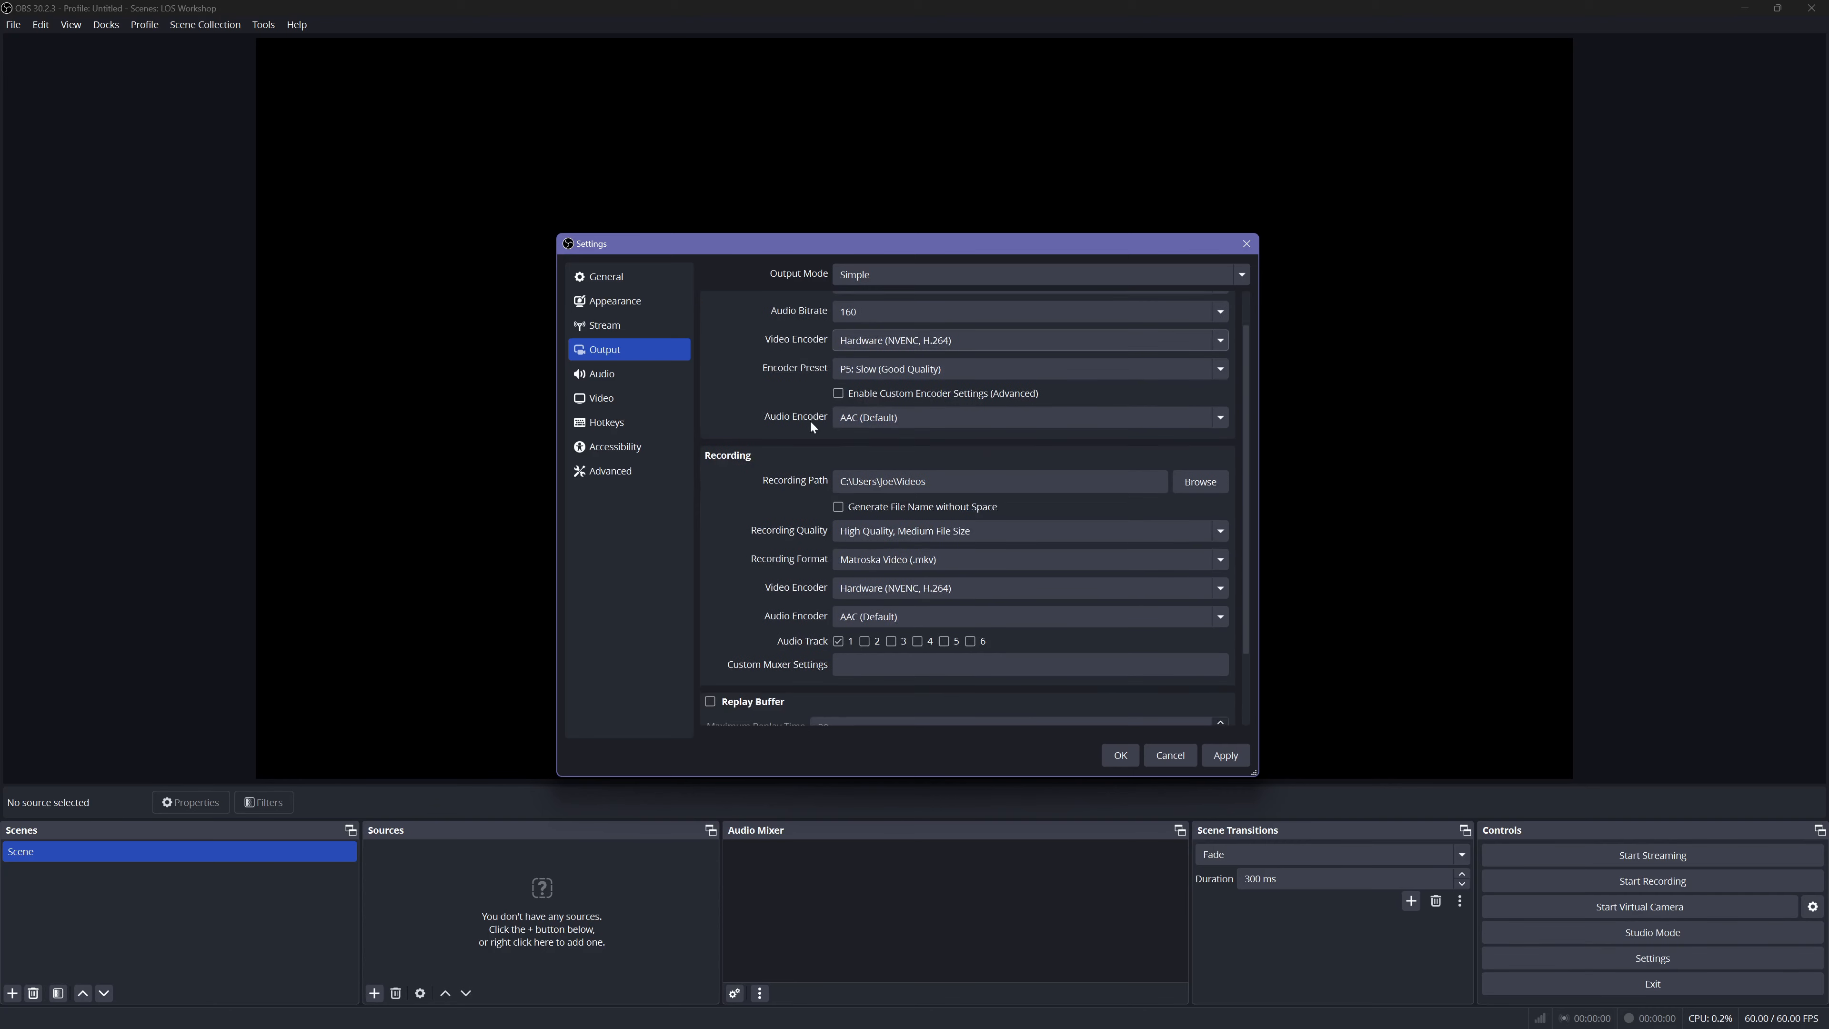
pyautogui.scroll(-2, 780, 442)
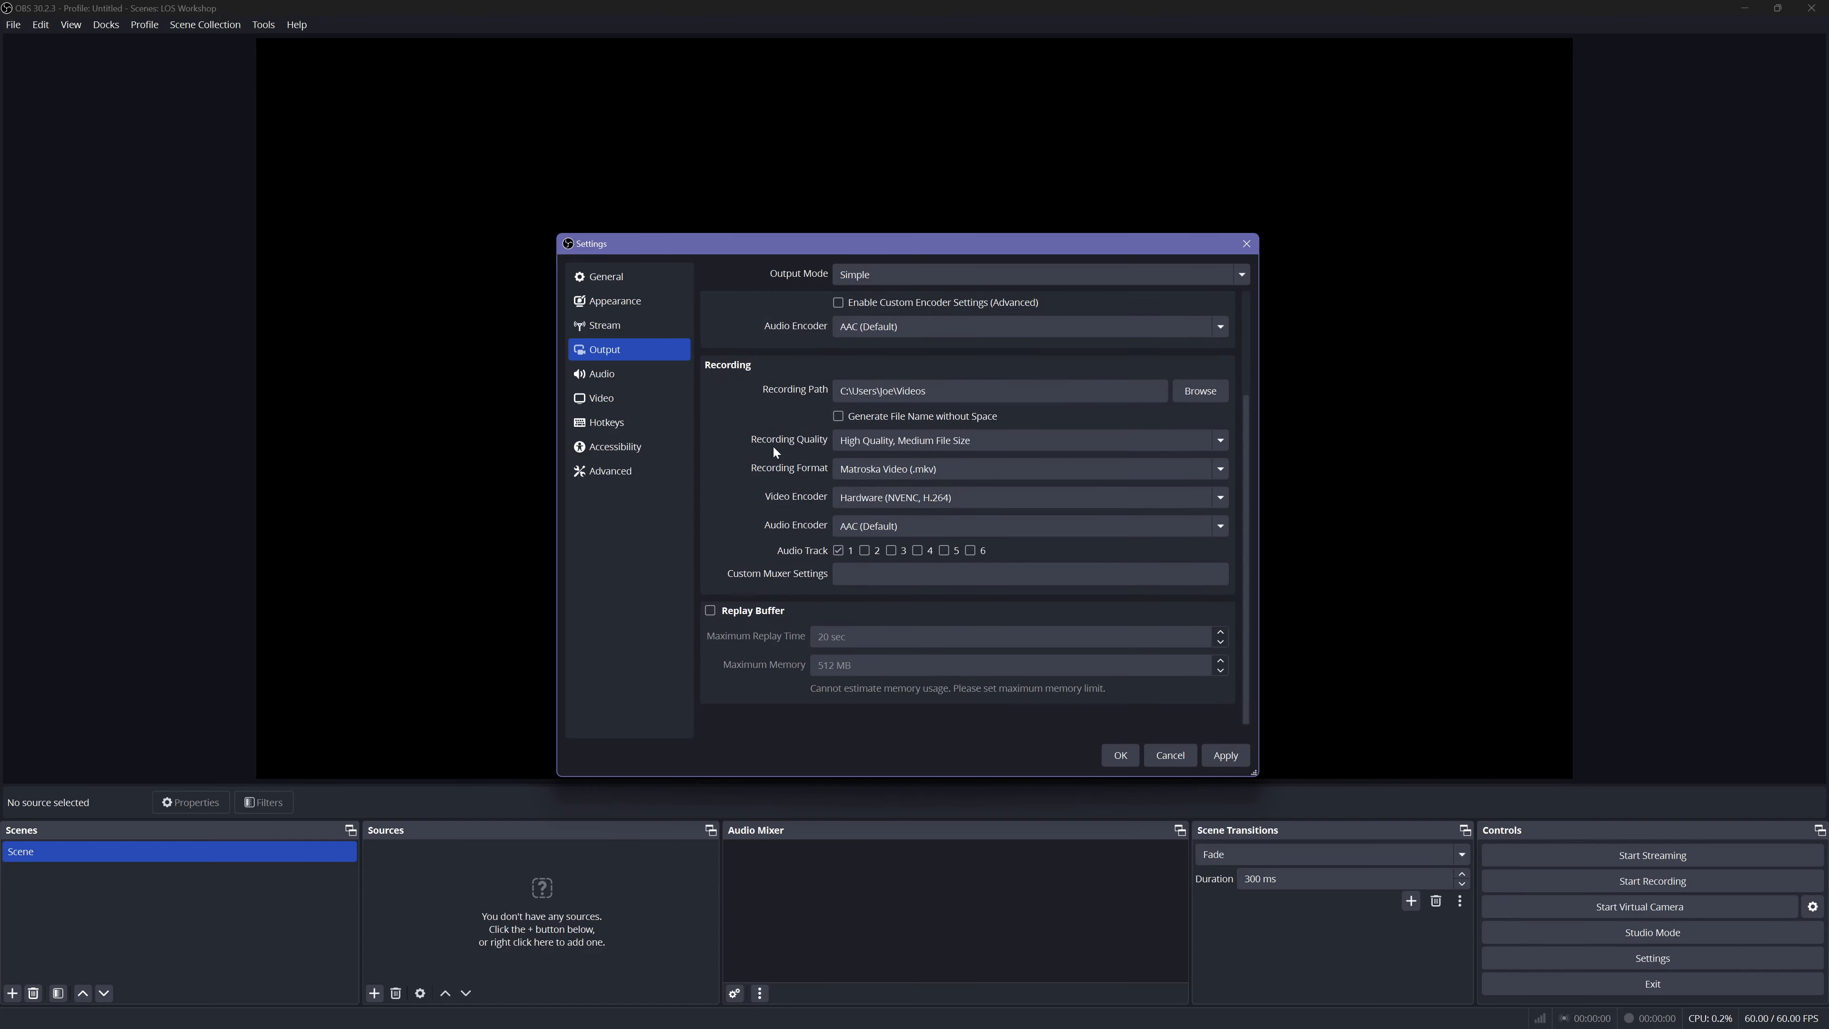
pyautogui.scroll(3, 774, 444)
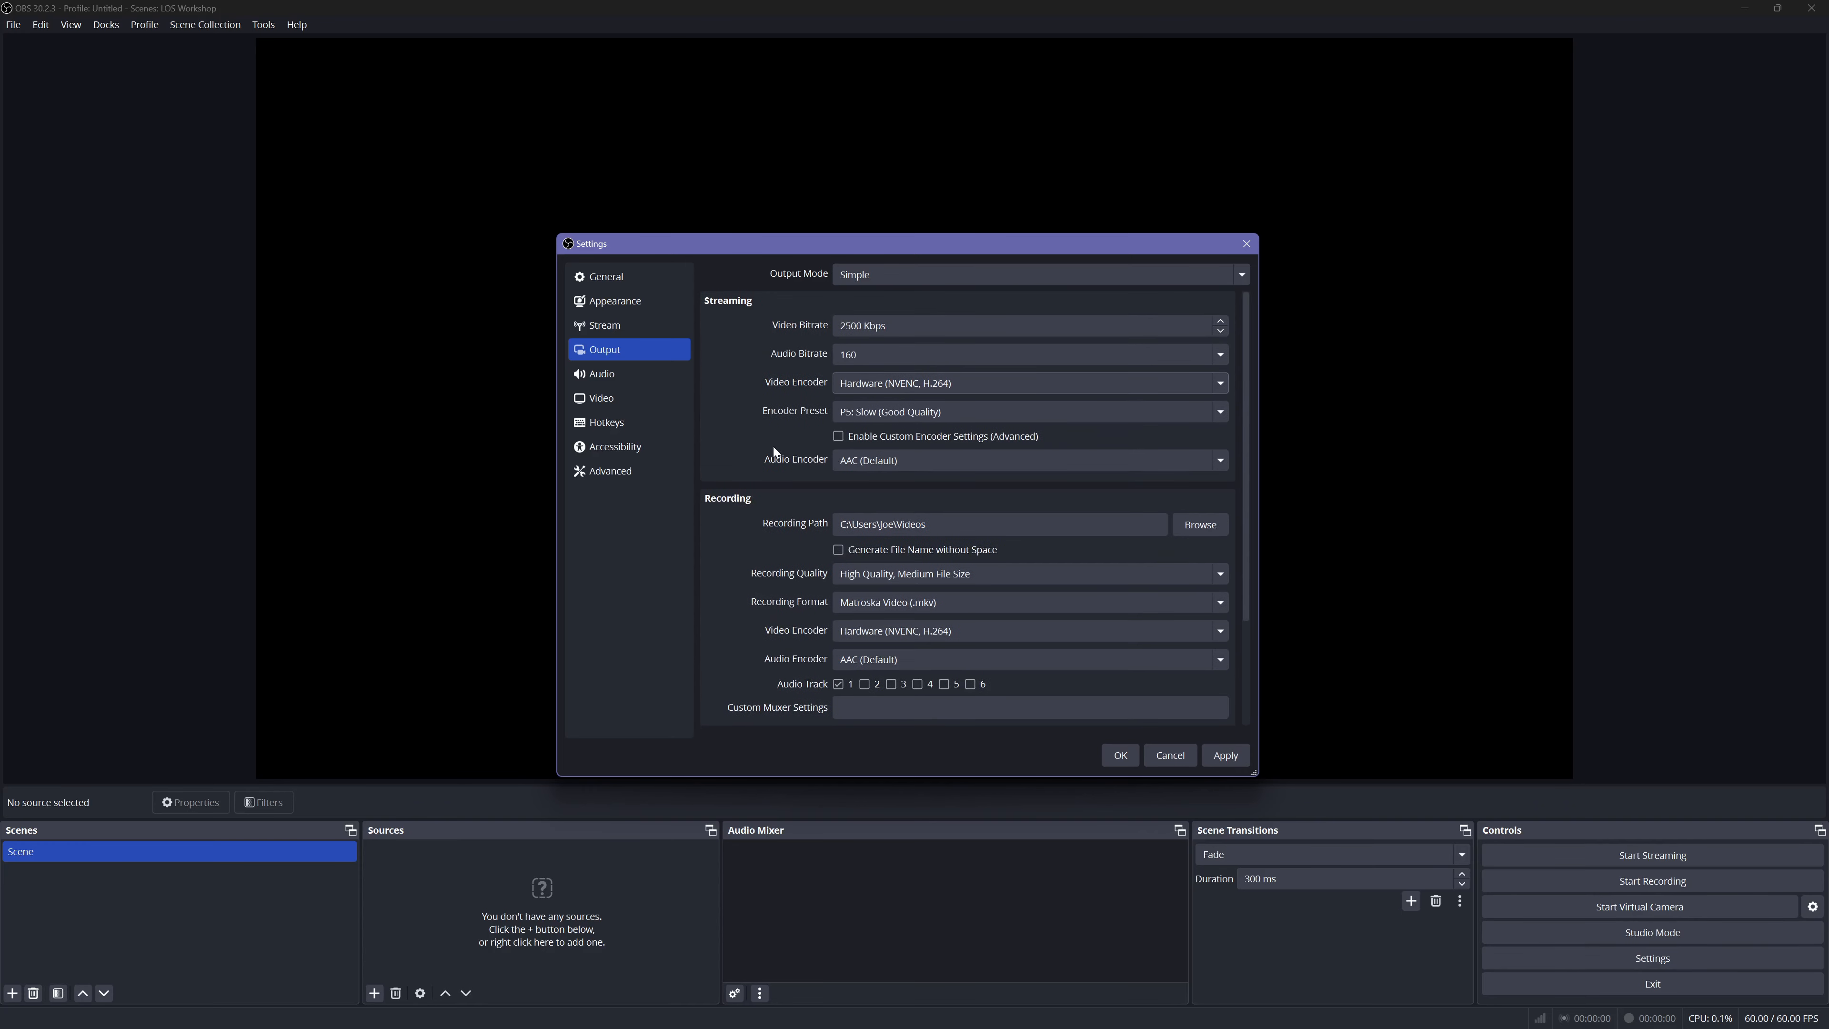
# Step: Check the base and output resolutions and the frame rate in the video settings
pyautogui.click(618, 399)
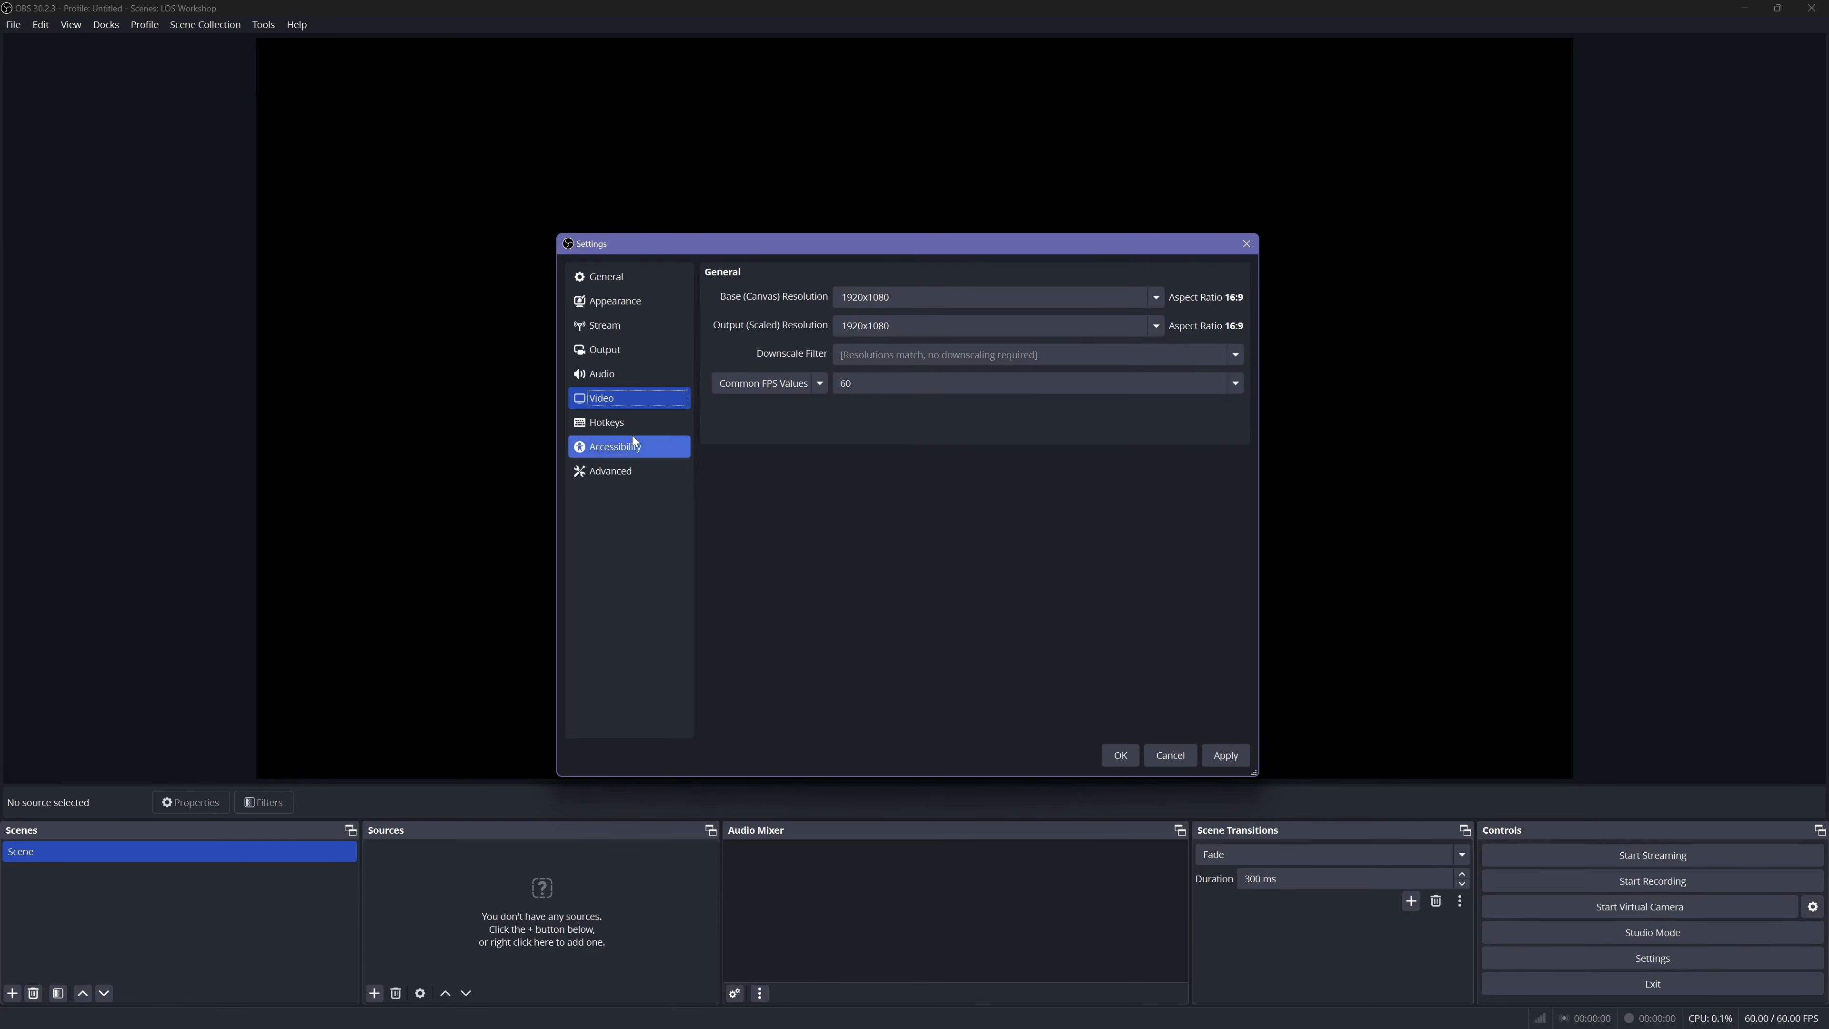
pyautogui.moveTo(762, 239); pyautogui.dragTo(756, 138)
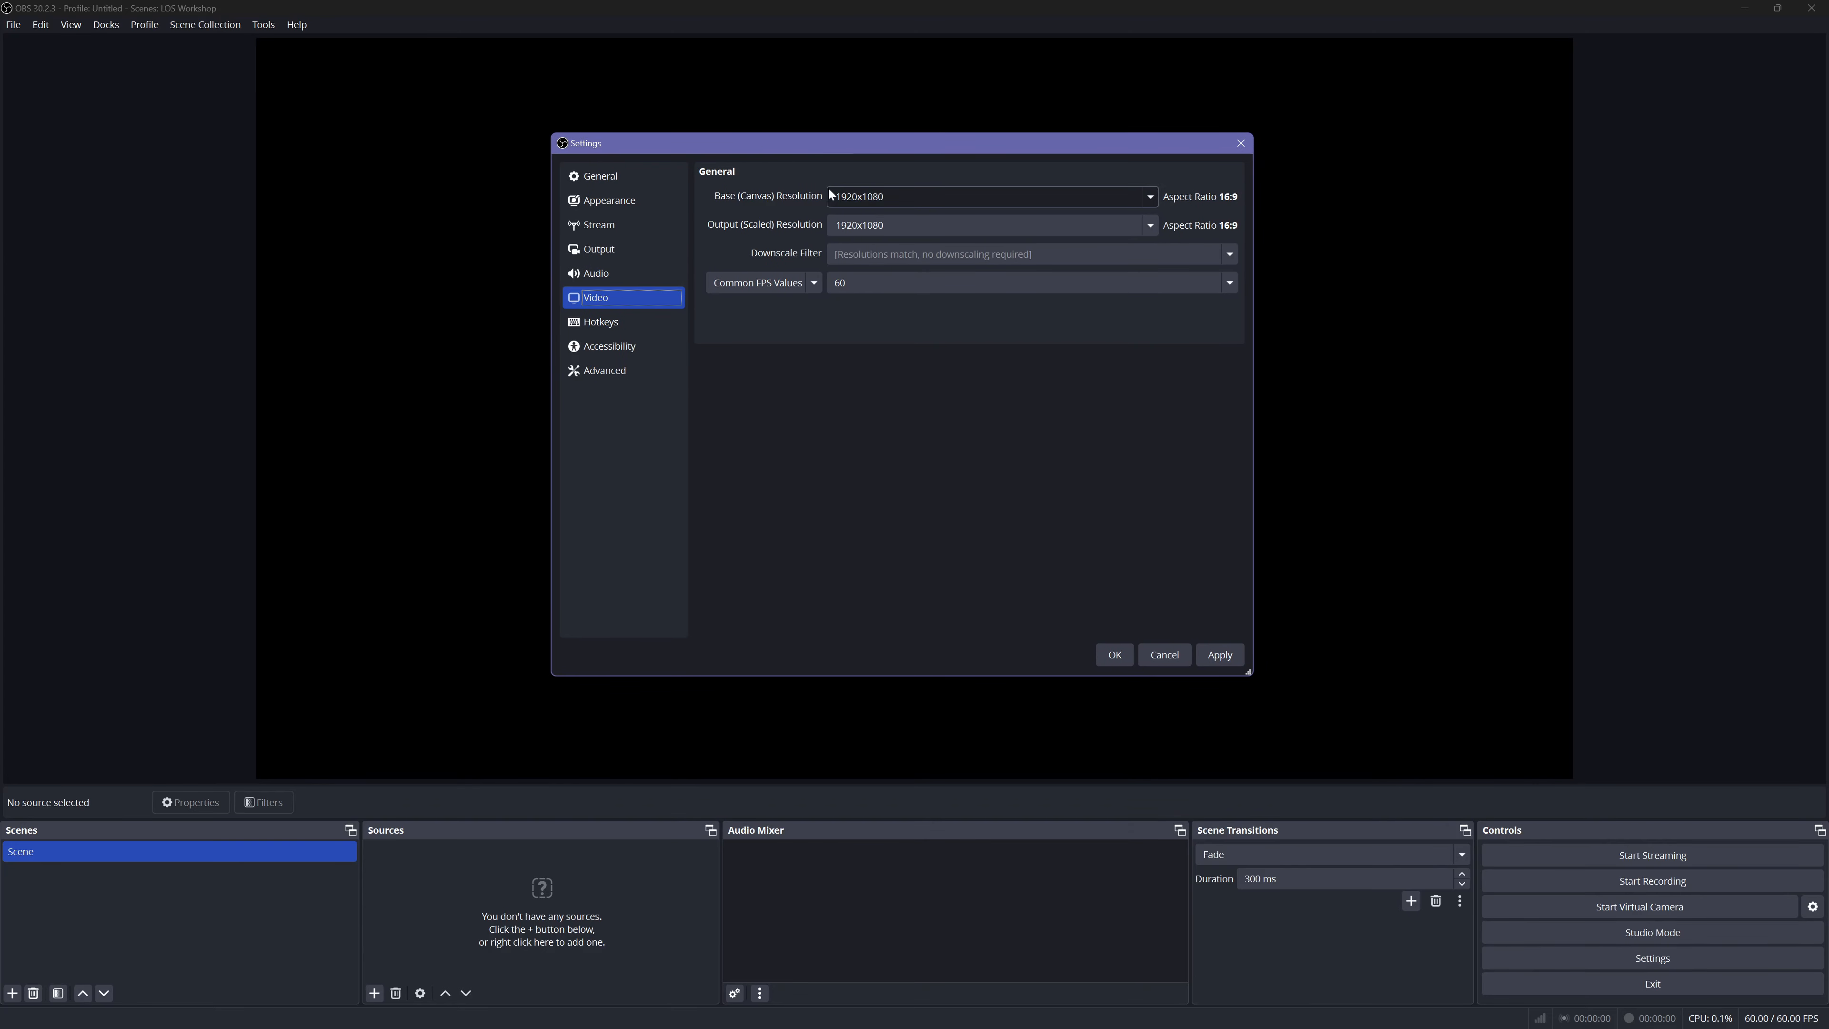
# Step: Enable the stream delay in the advanced settings and disable it again
pyautogui.click(594, 372)
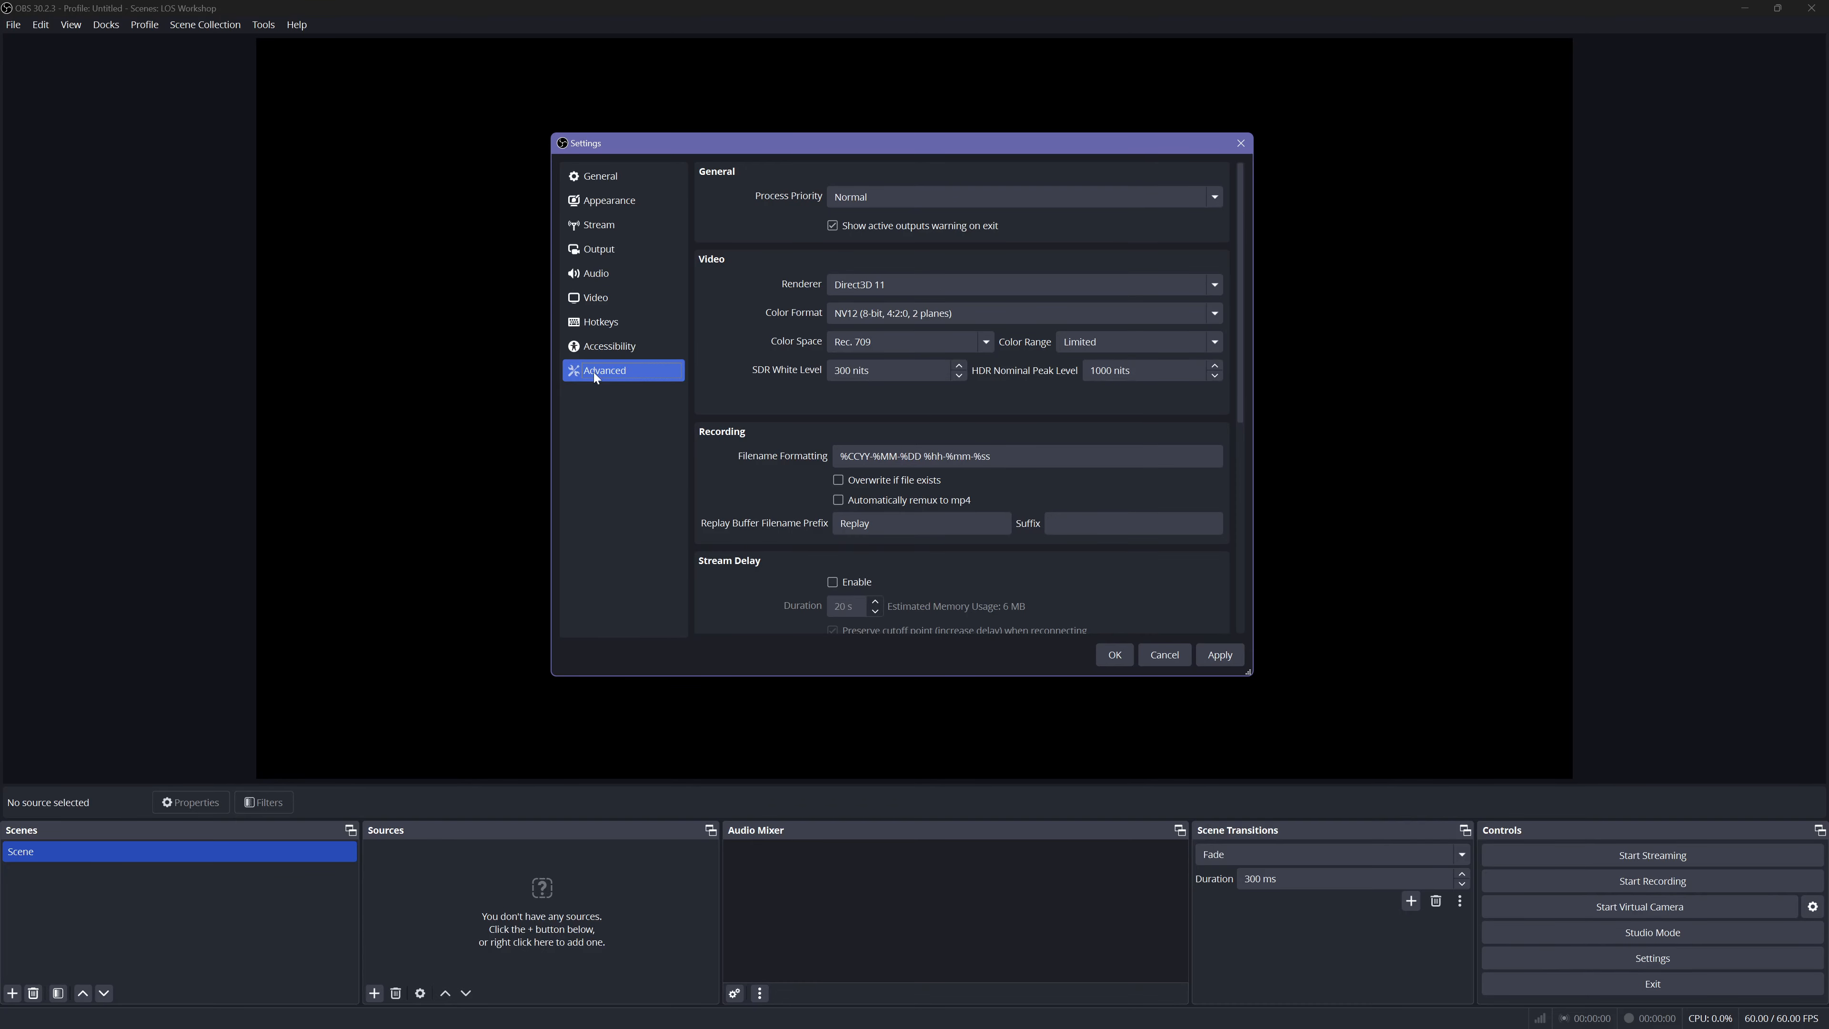
pyautogui.scroll(-4, 769, 371)
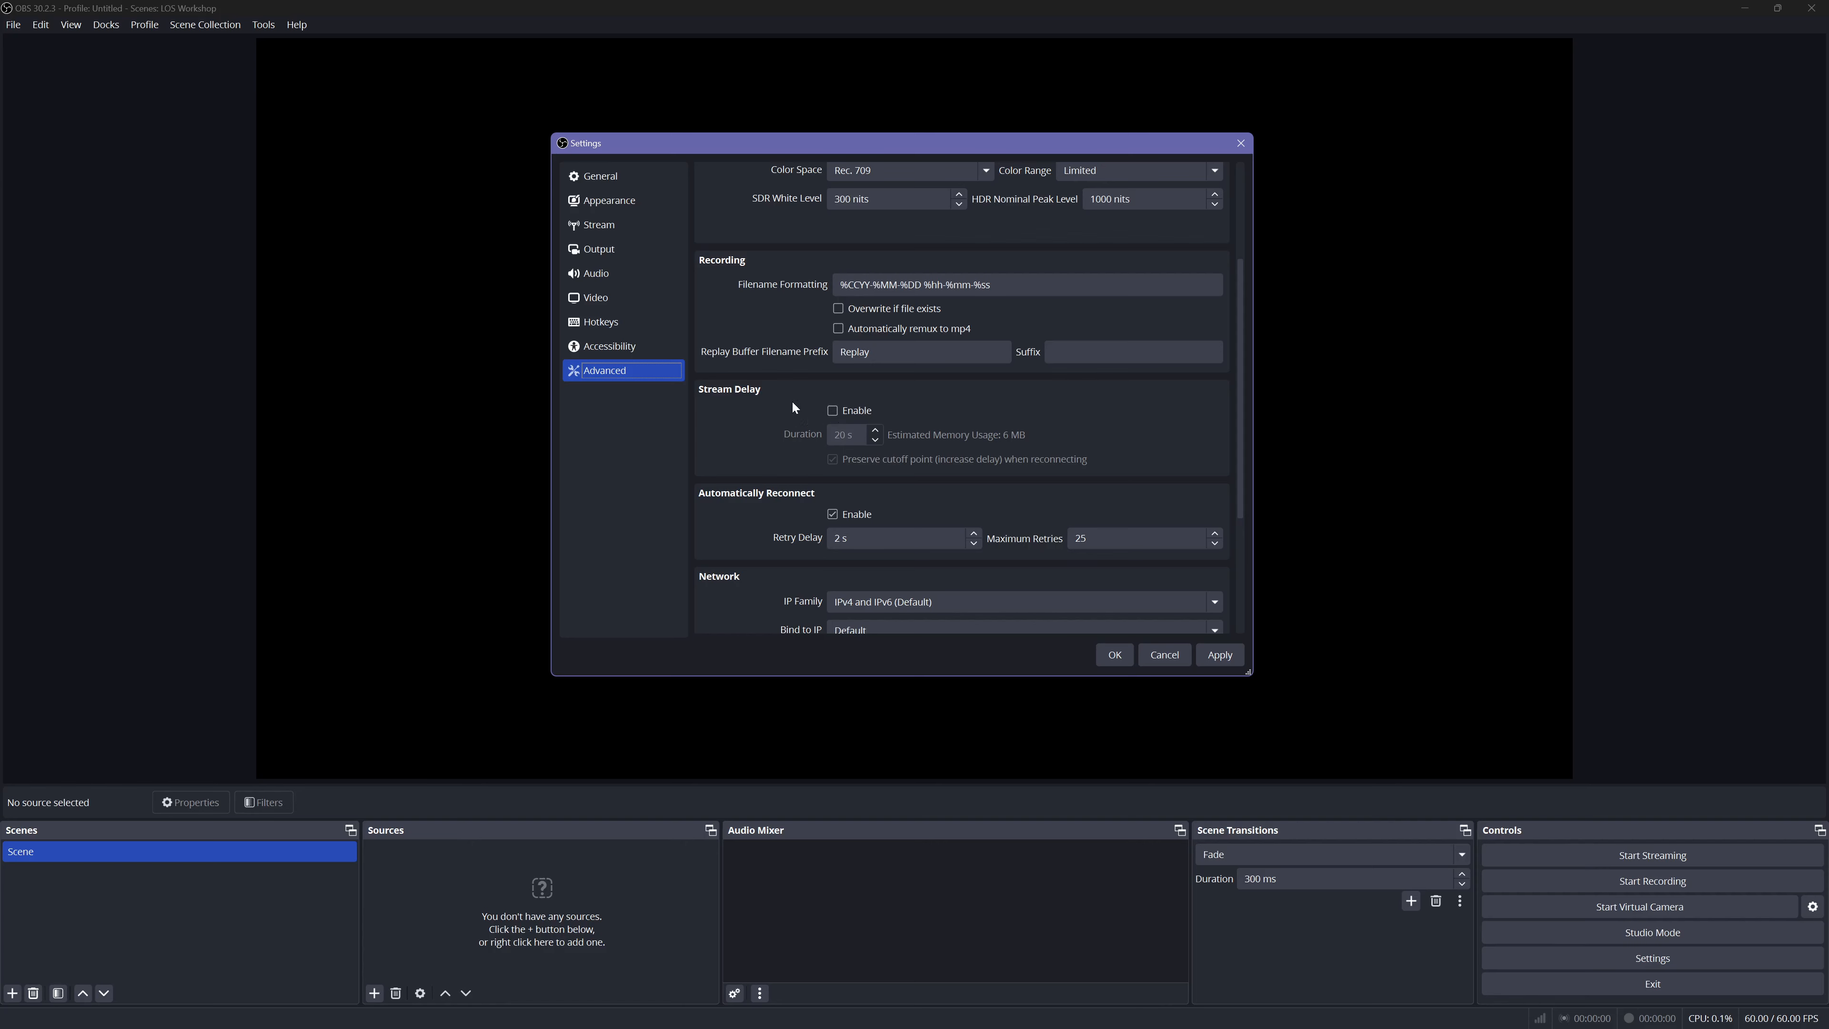
pyautogui.click(831, 411)
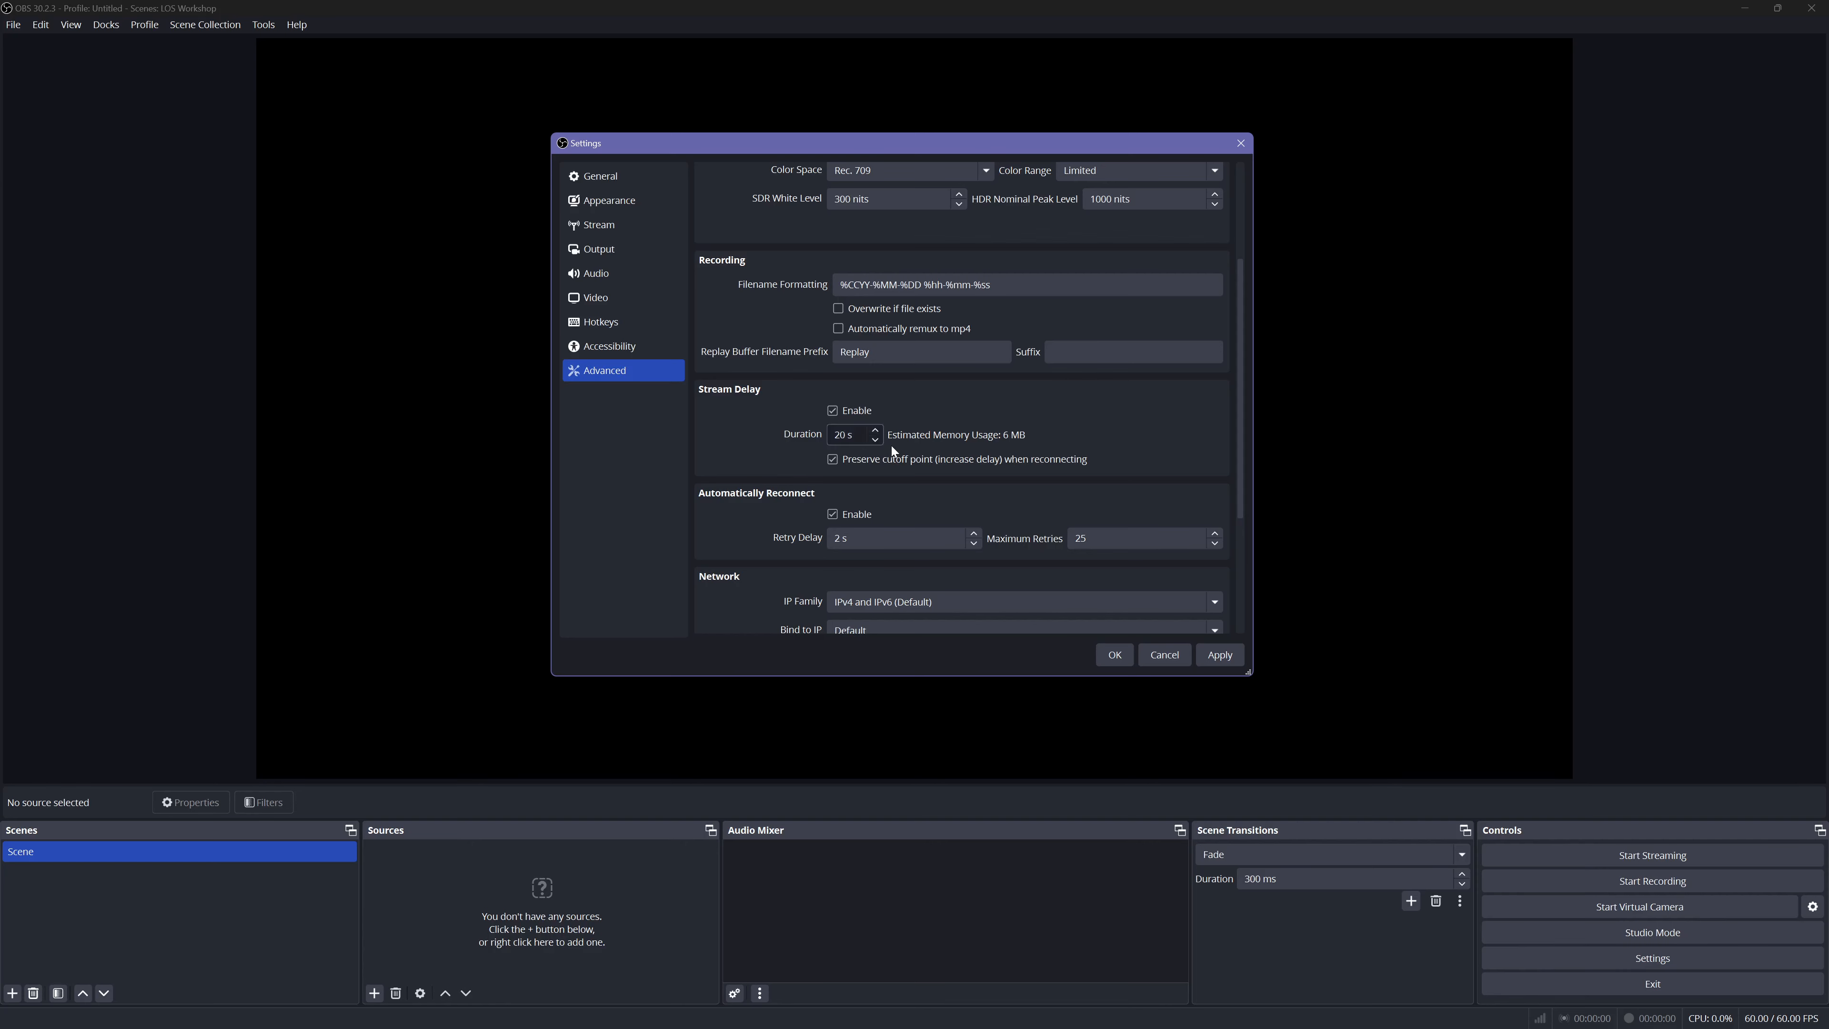
pyautogui.click(832, 409)
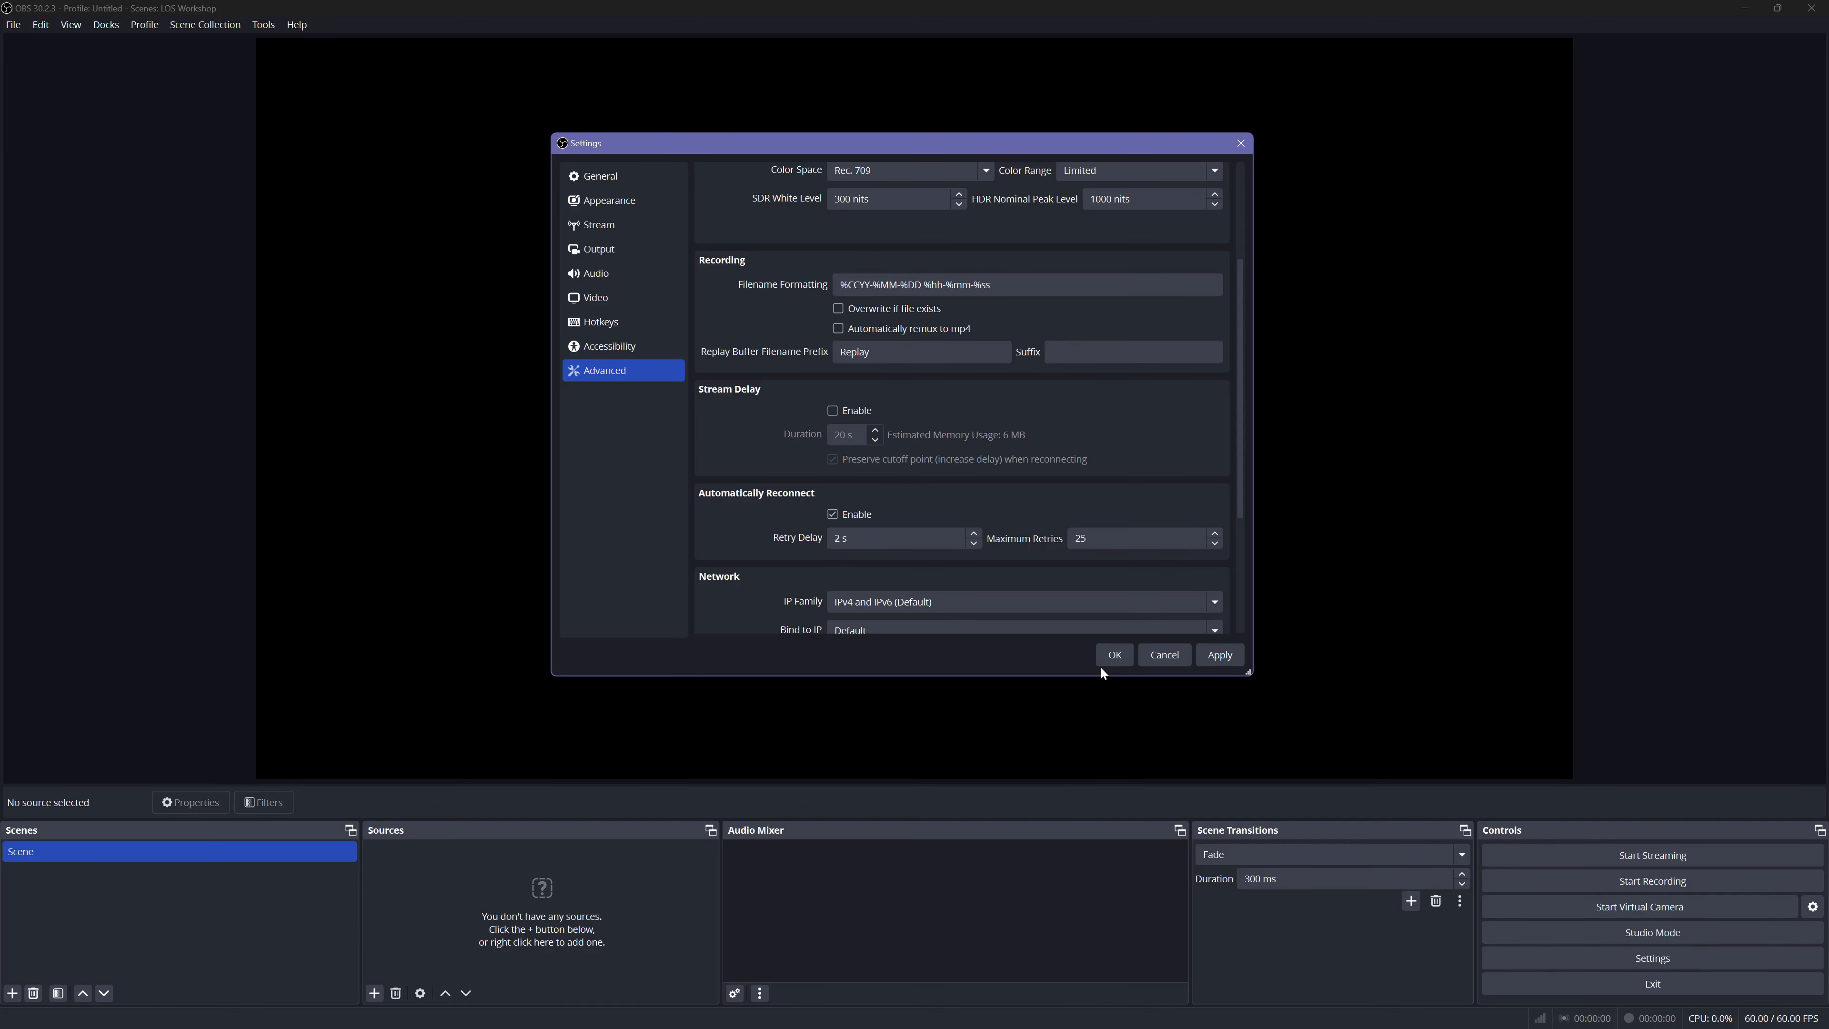
# Step: Save the settings and close the YouTube Live Control Panel dock, dismissing the notice
pyautogui.click(1113, 655)
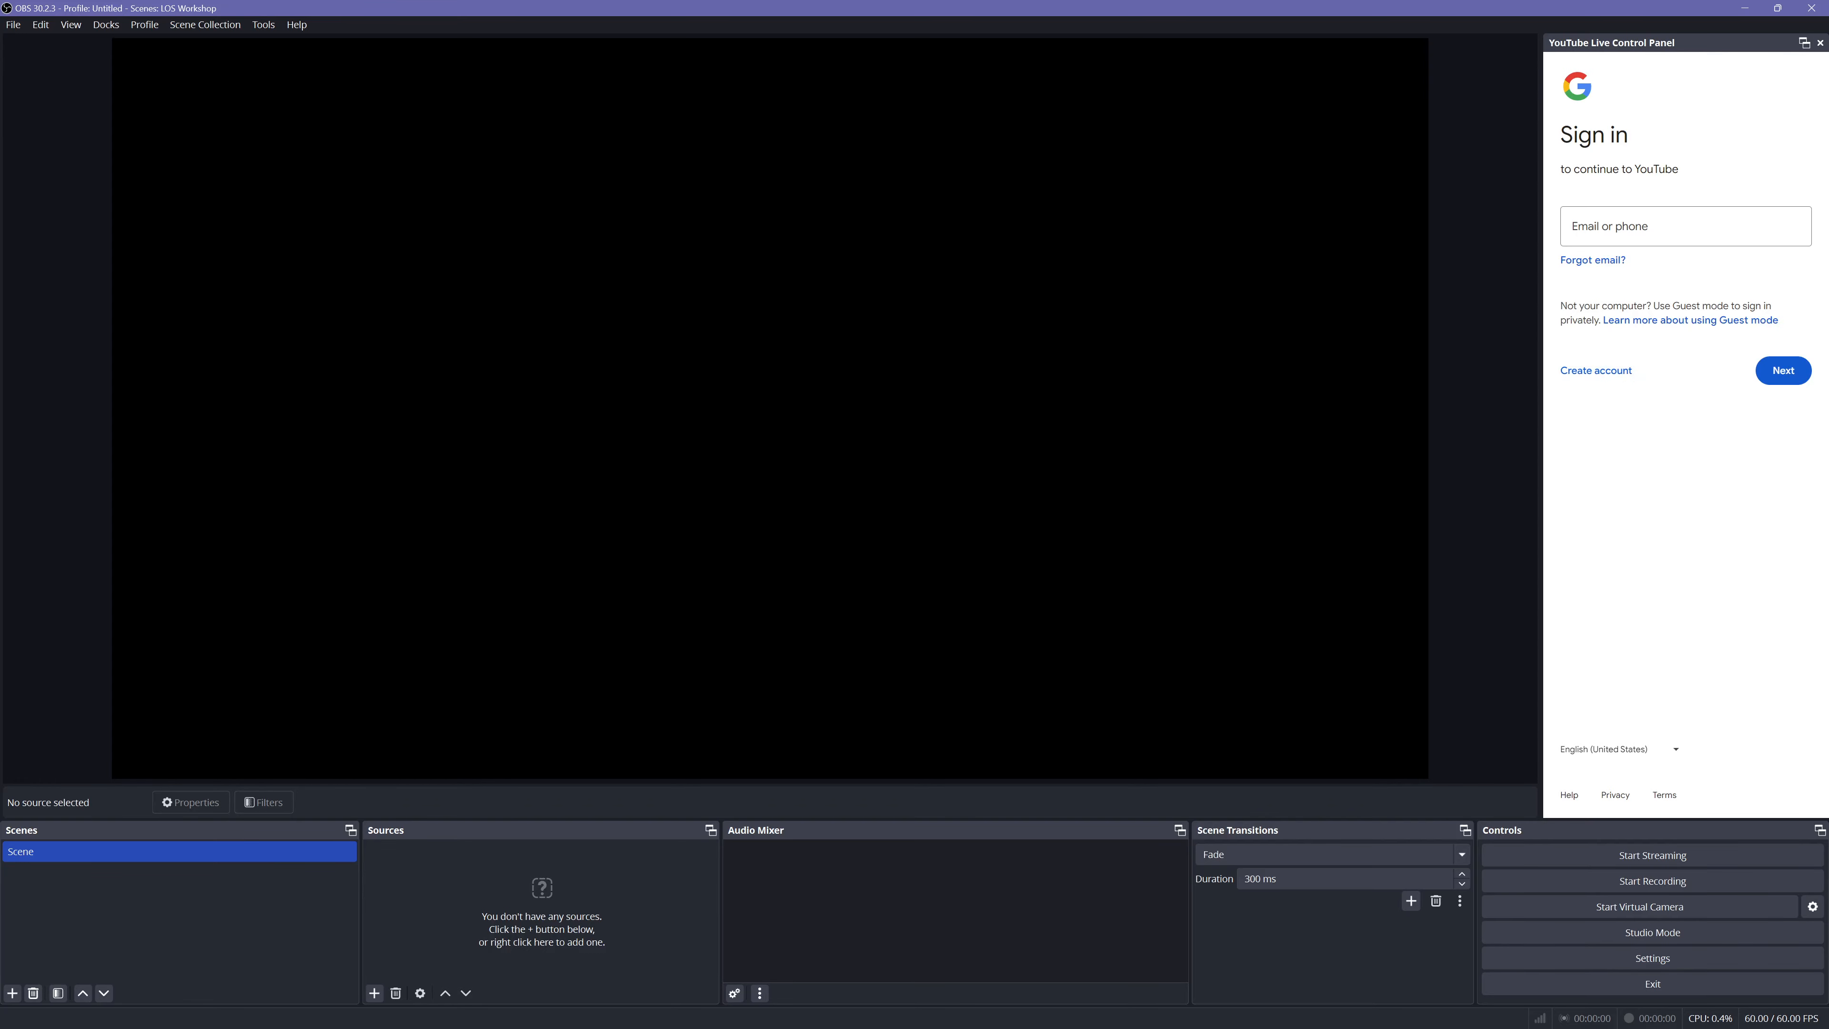
pyautogui.click(1821, 43)
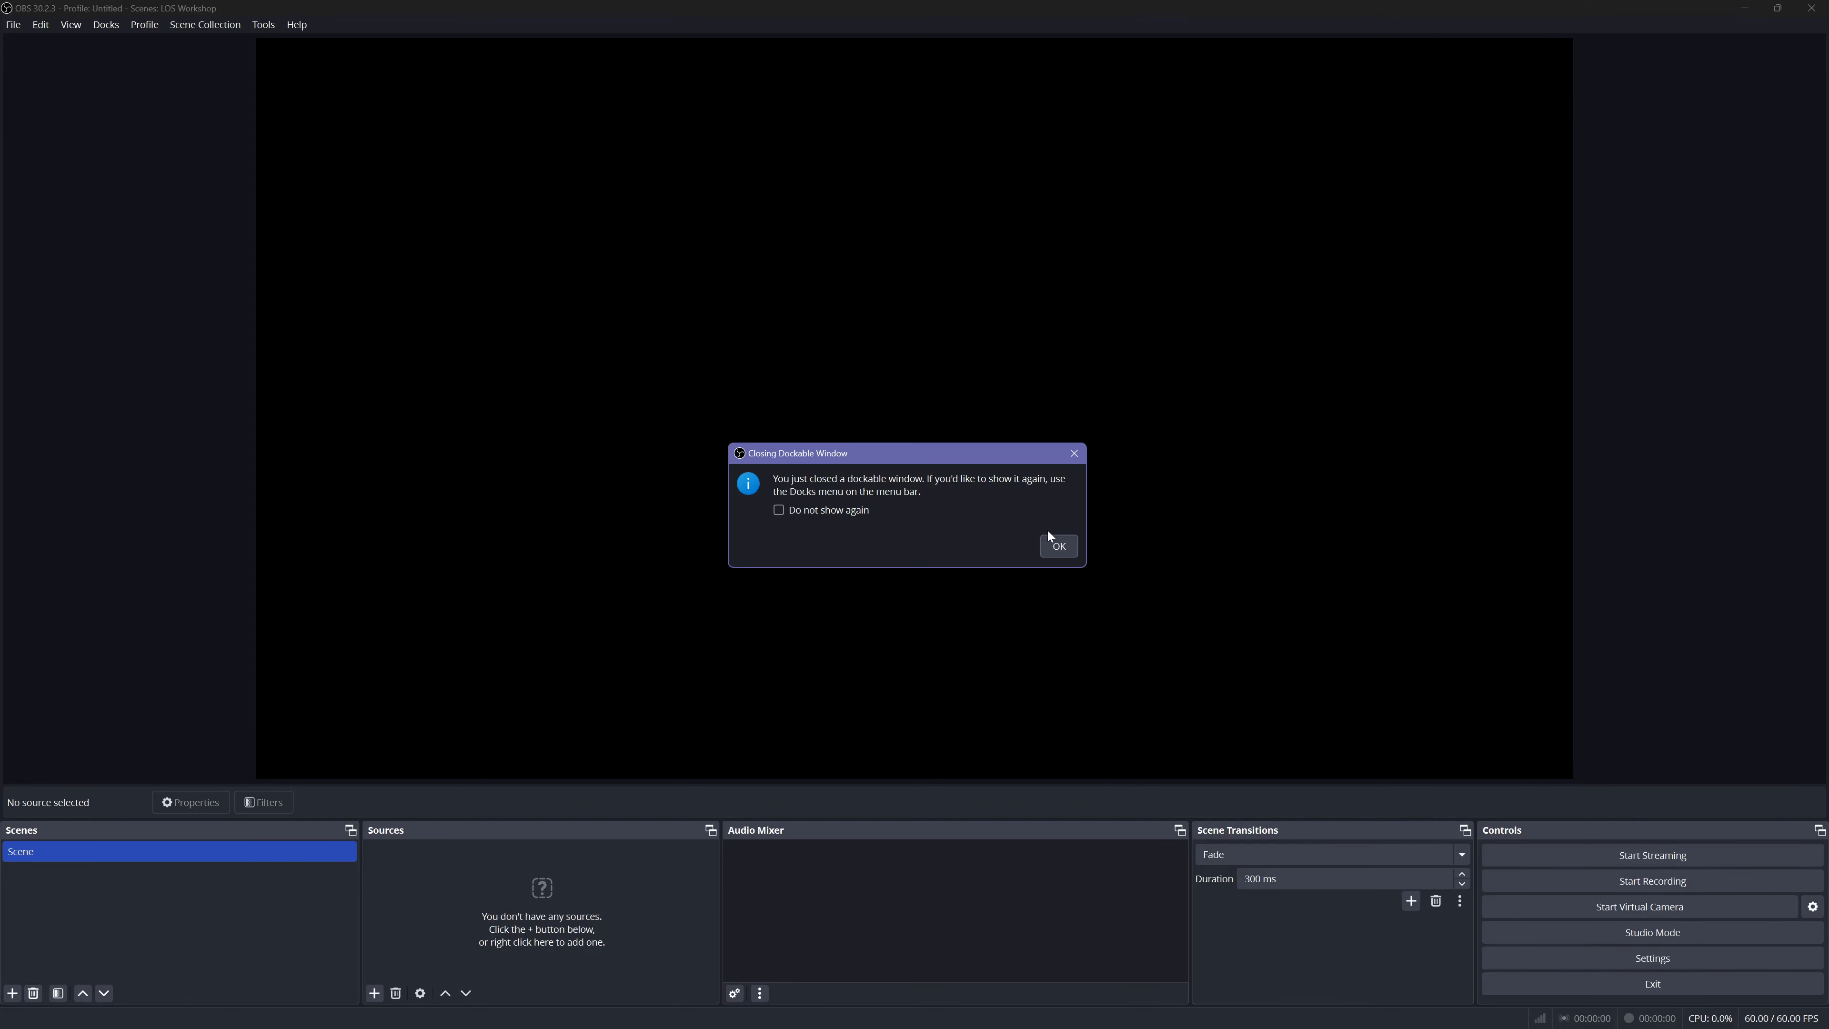
pyautogui.click(1073, 549)
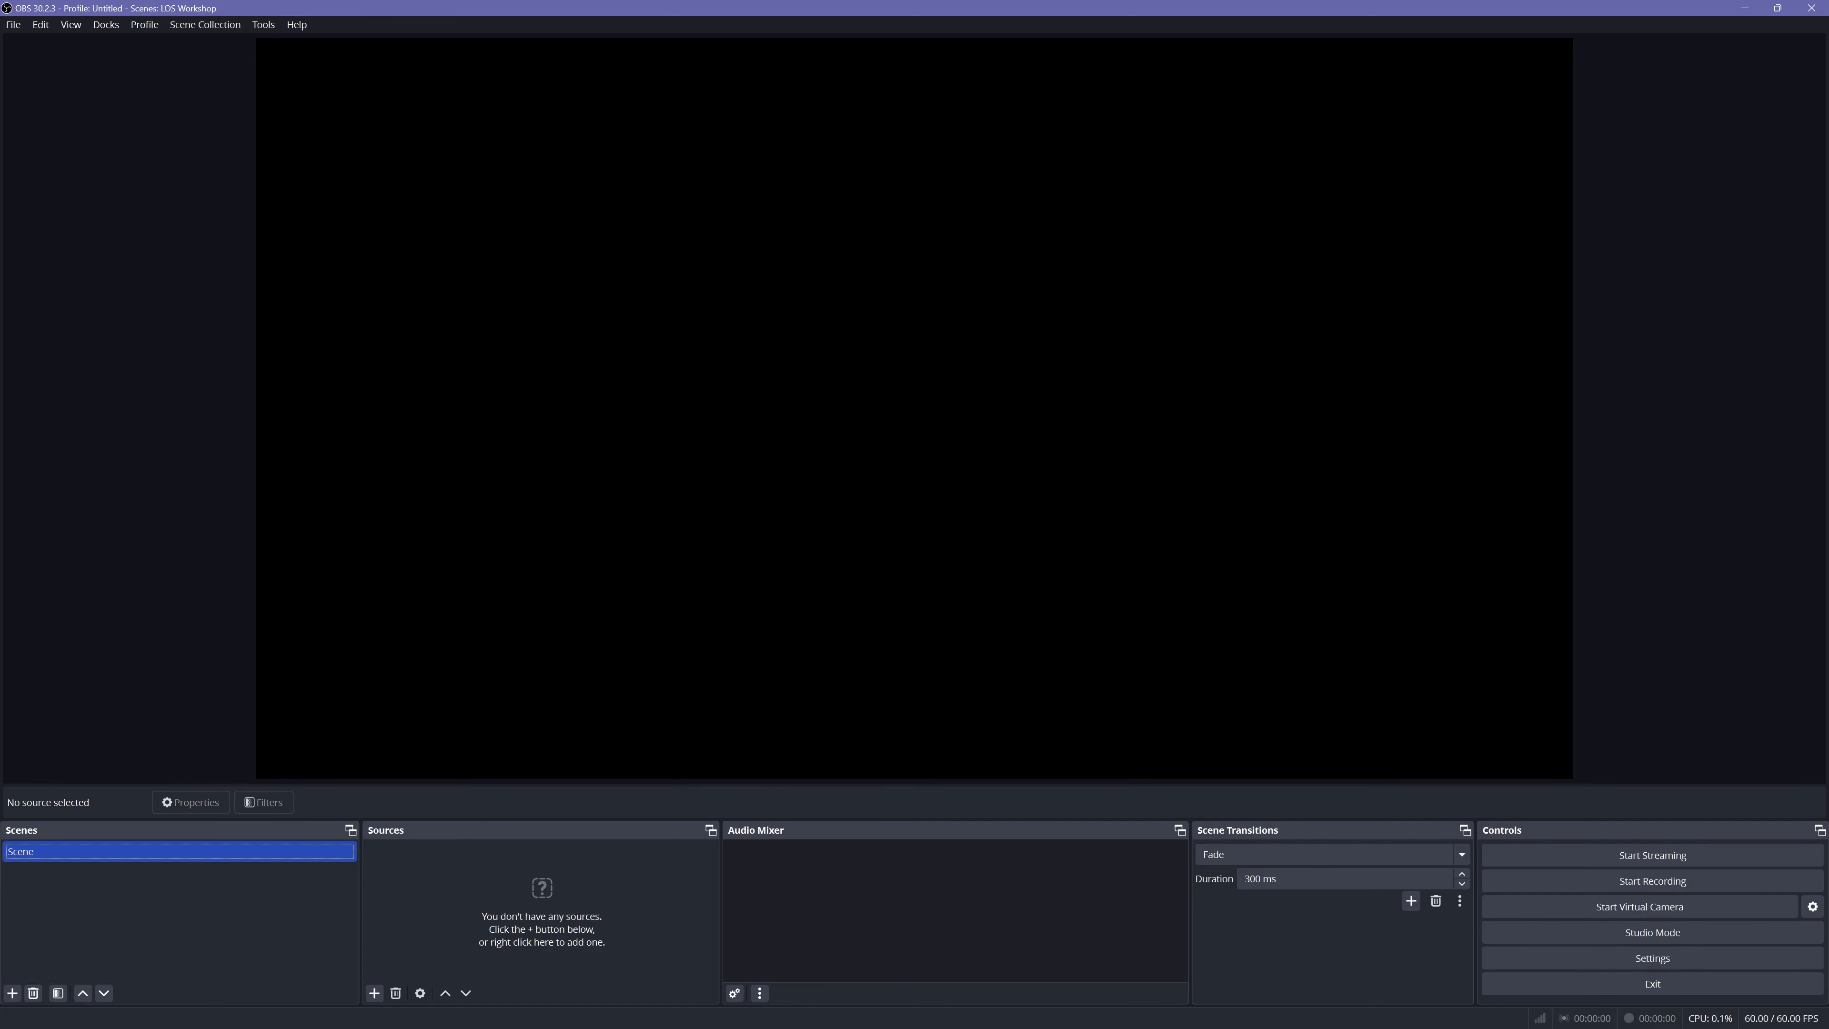
# Step: Switch to the browser's match page, paste the password into the OBS connection parameters, and connect the streaming tools to OBS
pyautogui.hotkey('alt', 'Tab')
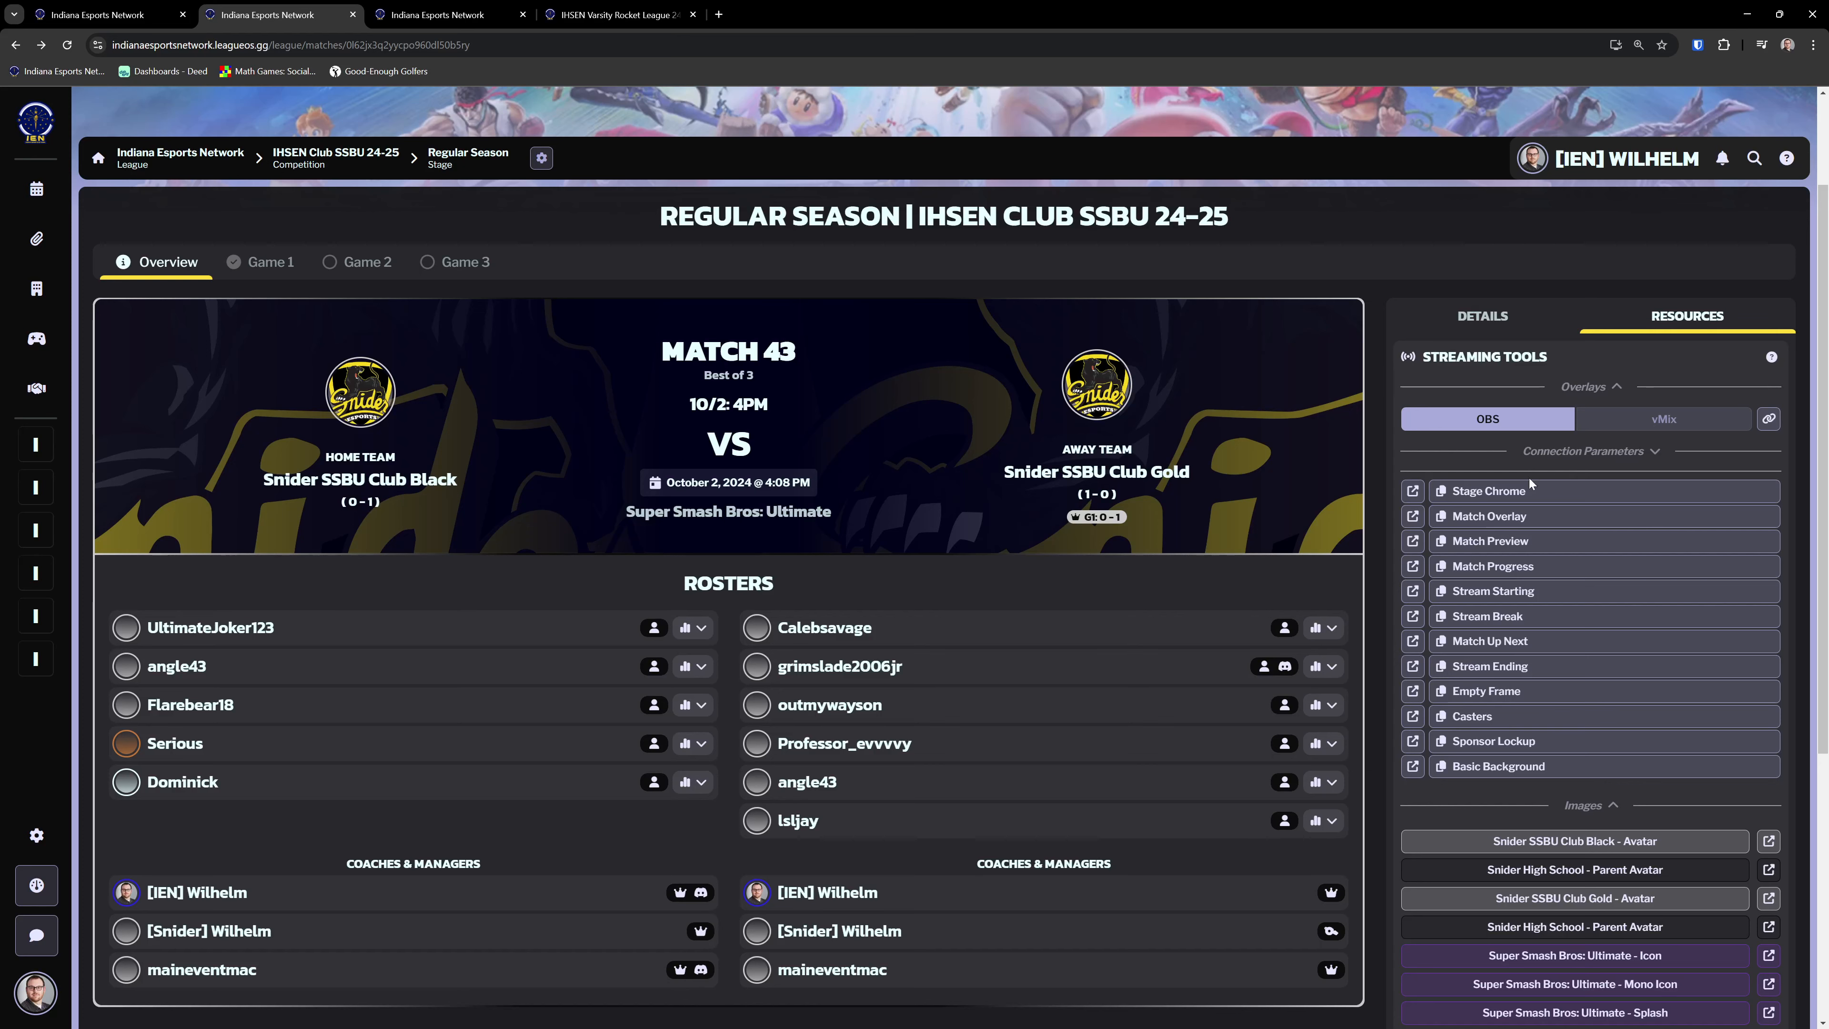
pyautogui.click(1547, 454)
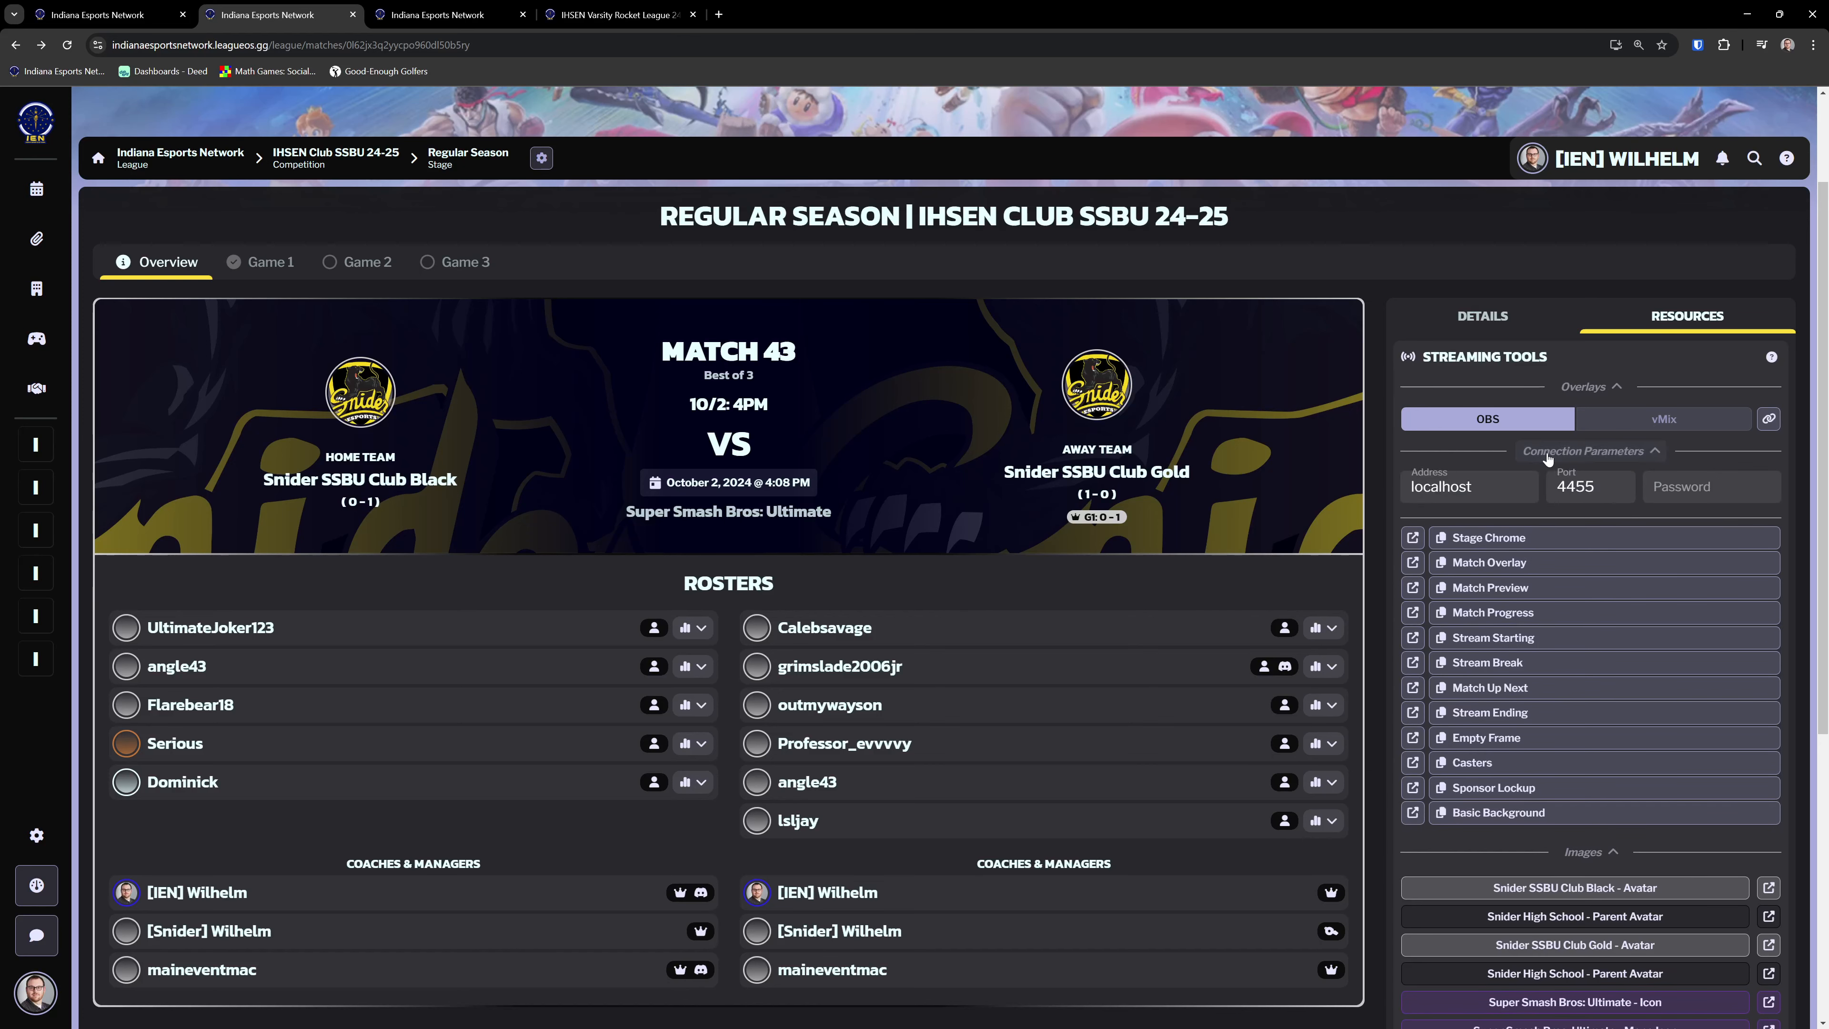
pyautogui.scroll(-1, 1541, 455)
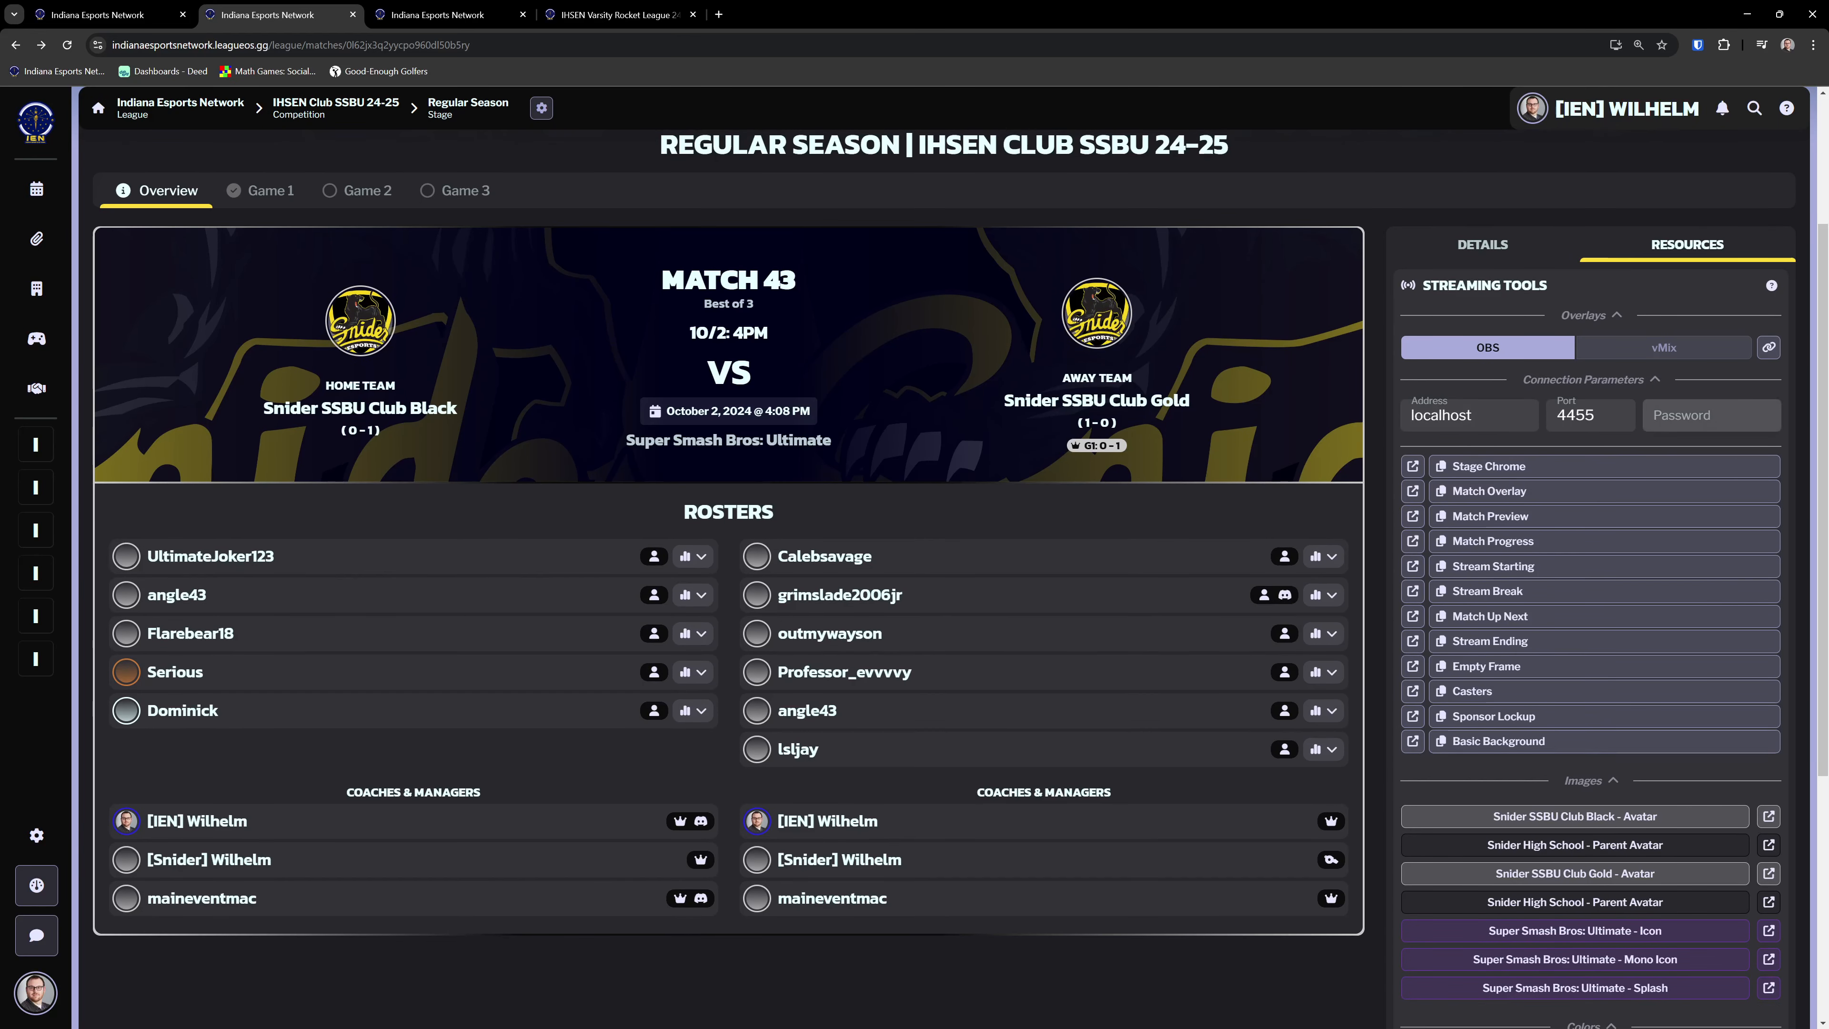
pyautogui.scroll(1, 1447, 438)
pyautogui.scroll(1, 1345, 512)
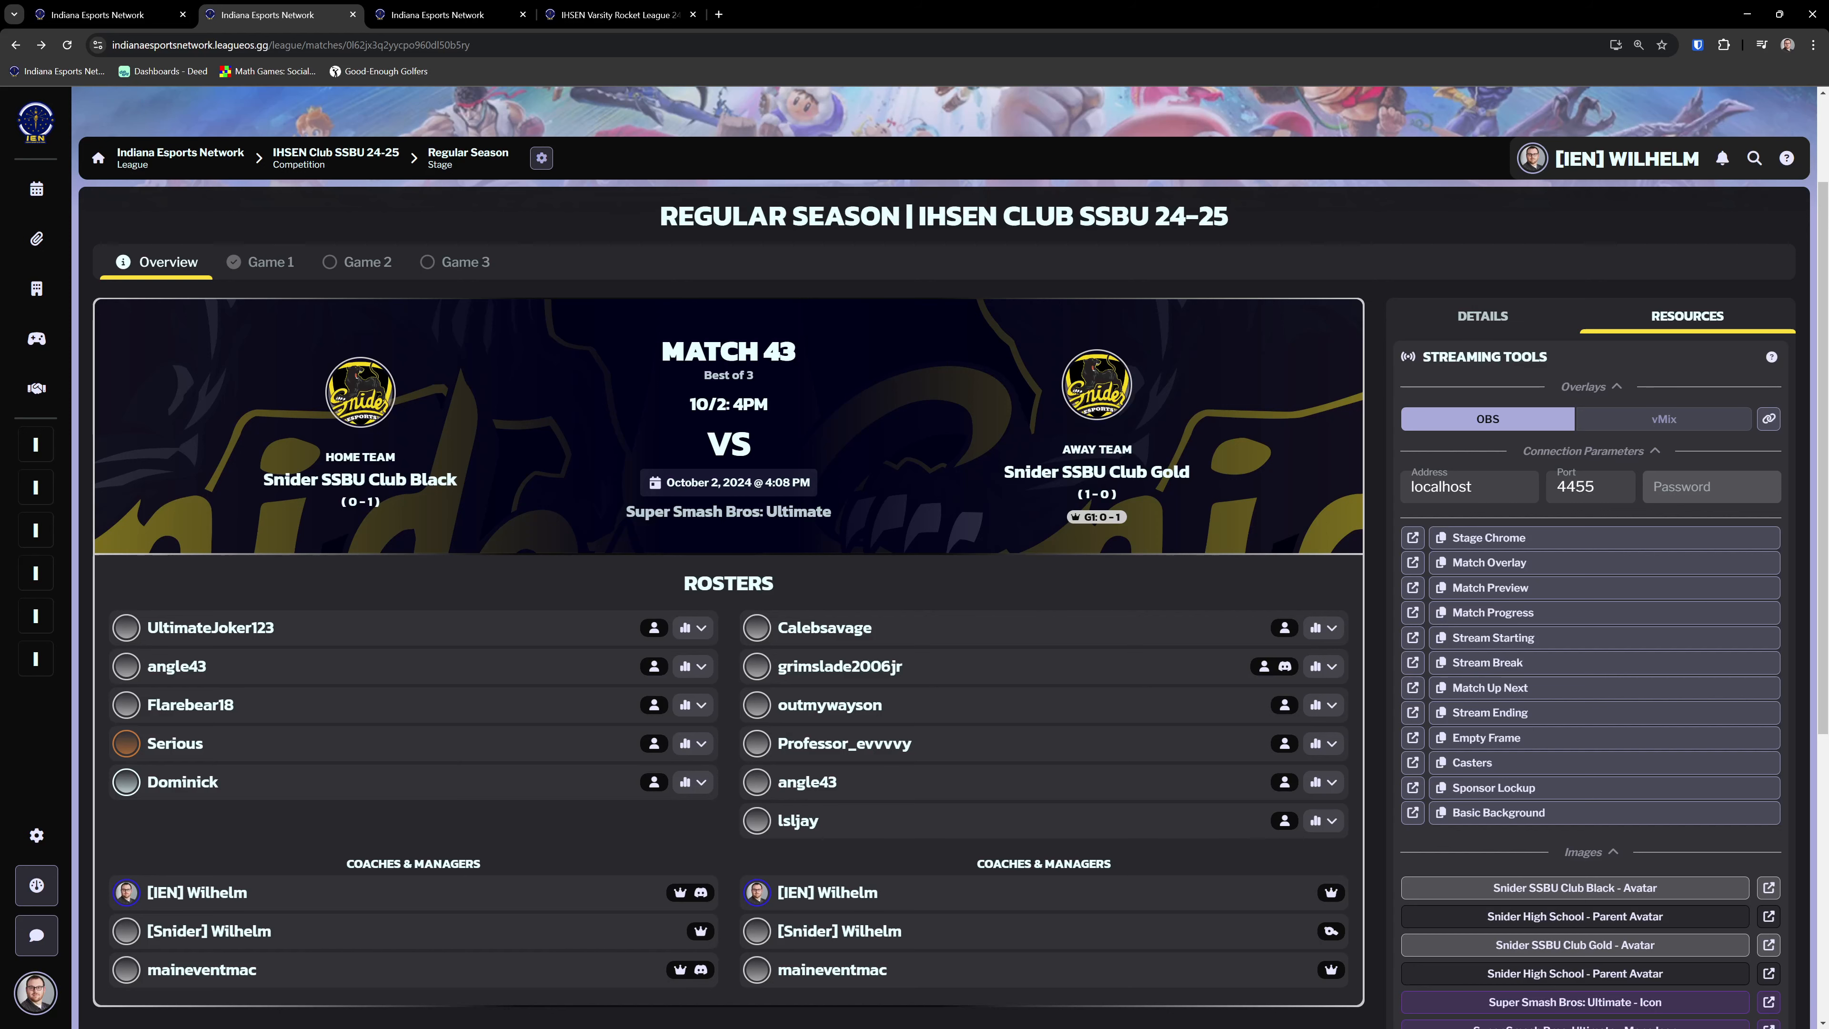
pyautogui.click(1767, 496)
pyautogui.hotkey('ctrl', 'v')
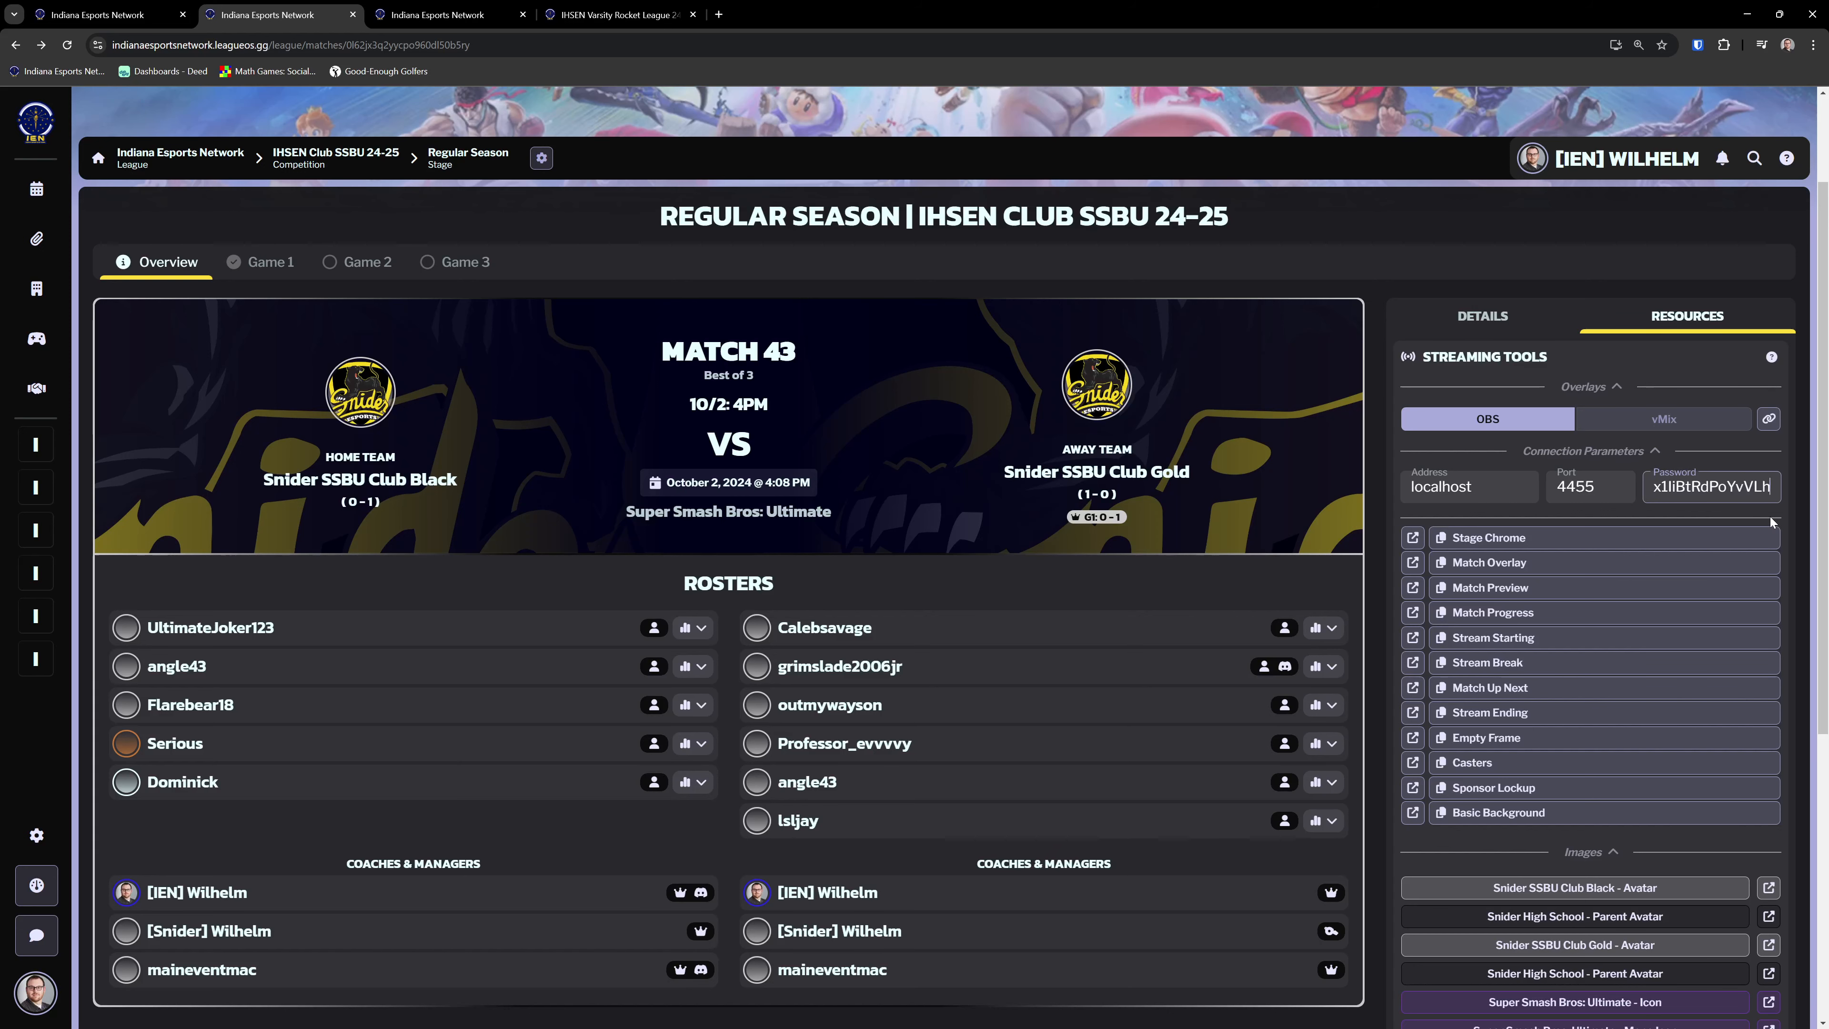
pyautogui.click(1769, 419)
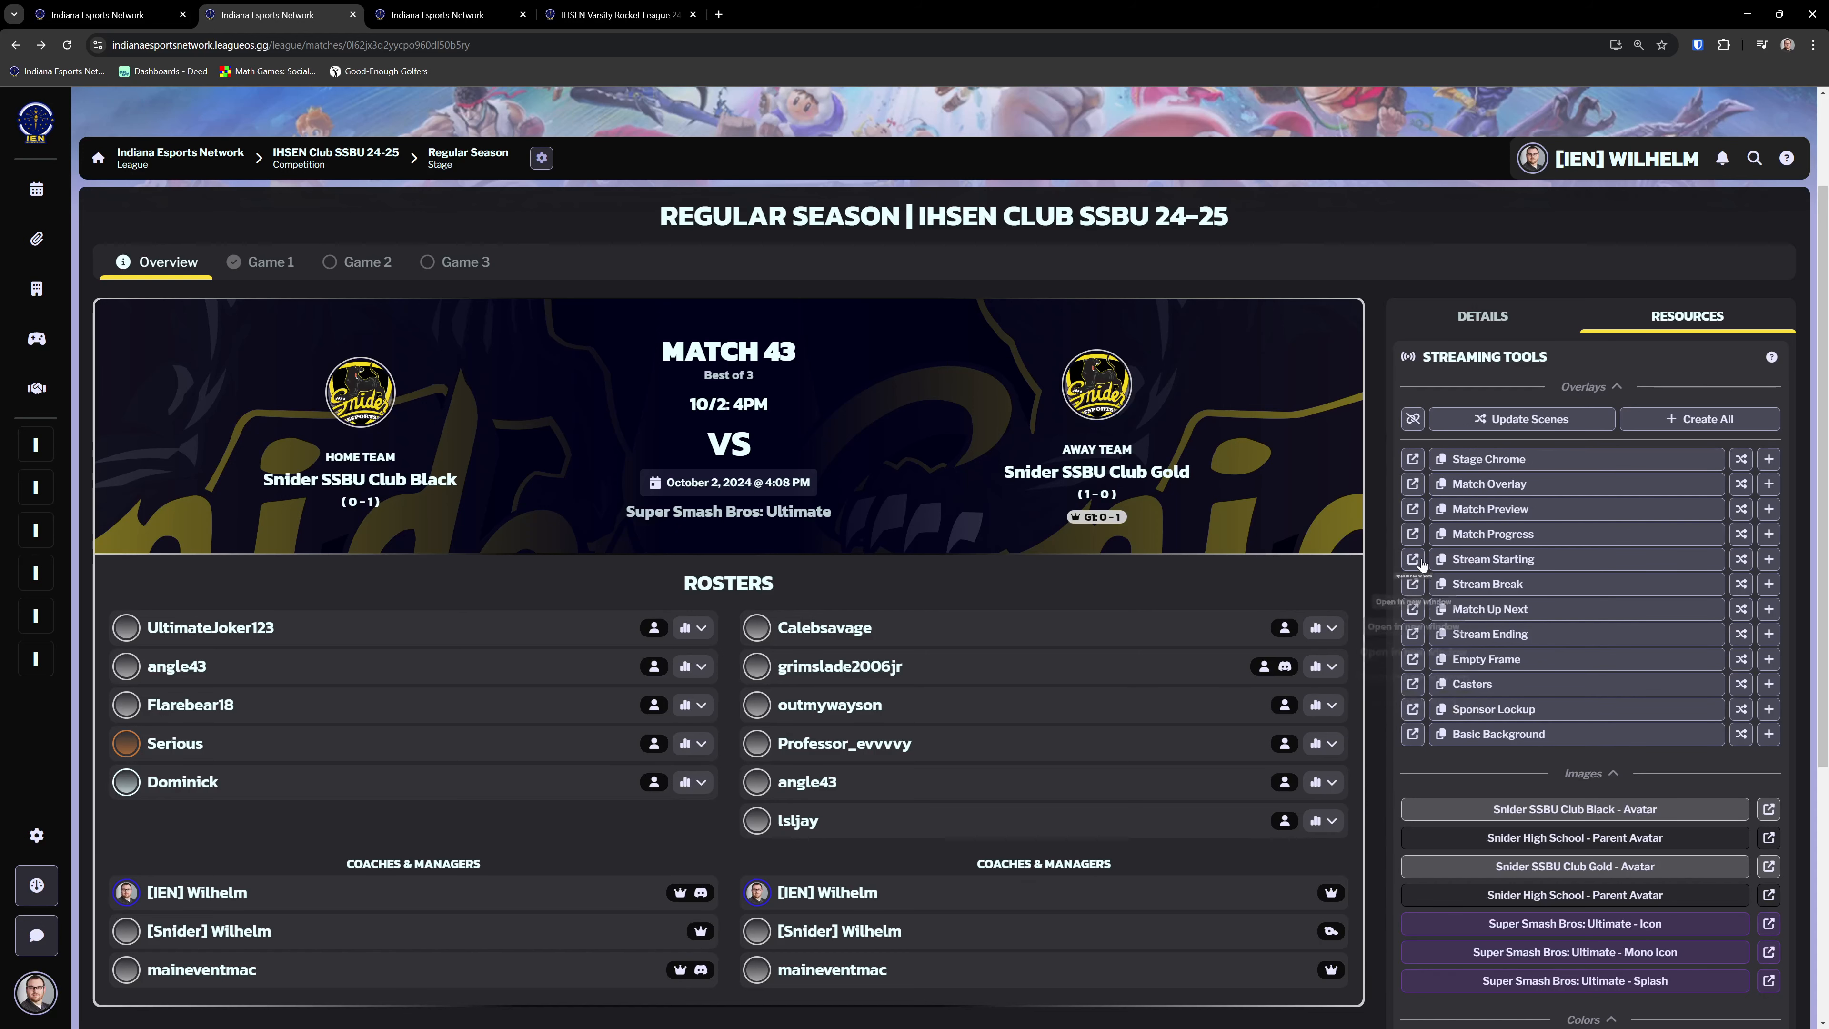
# Step: Preview the Stage Chrome overlay in its own browser tab and close that tab
pyautogui.click(1412, 459)
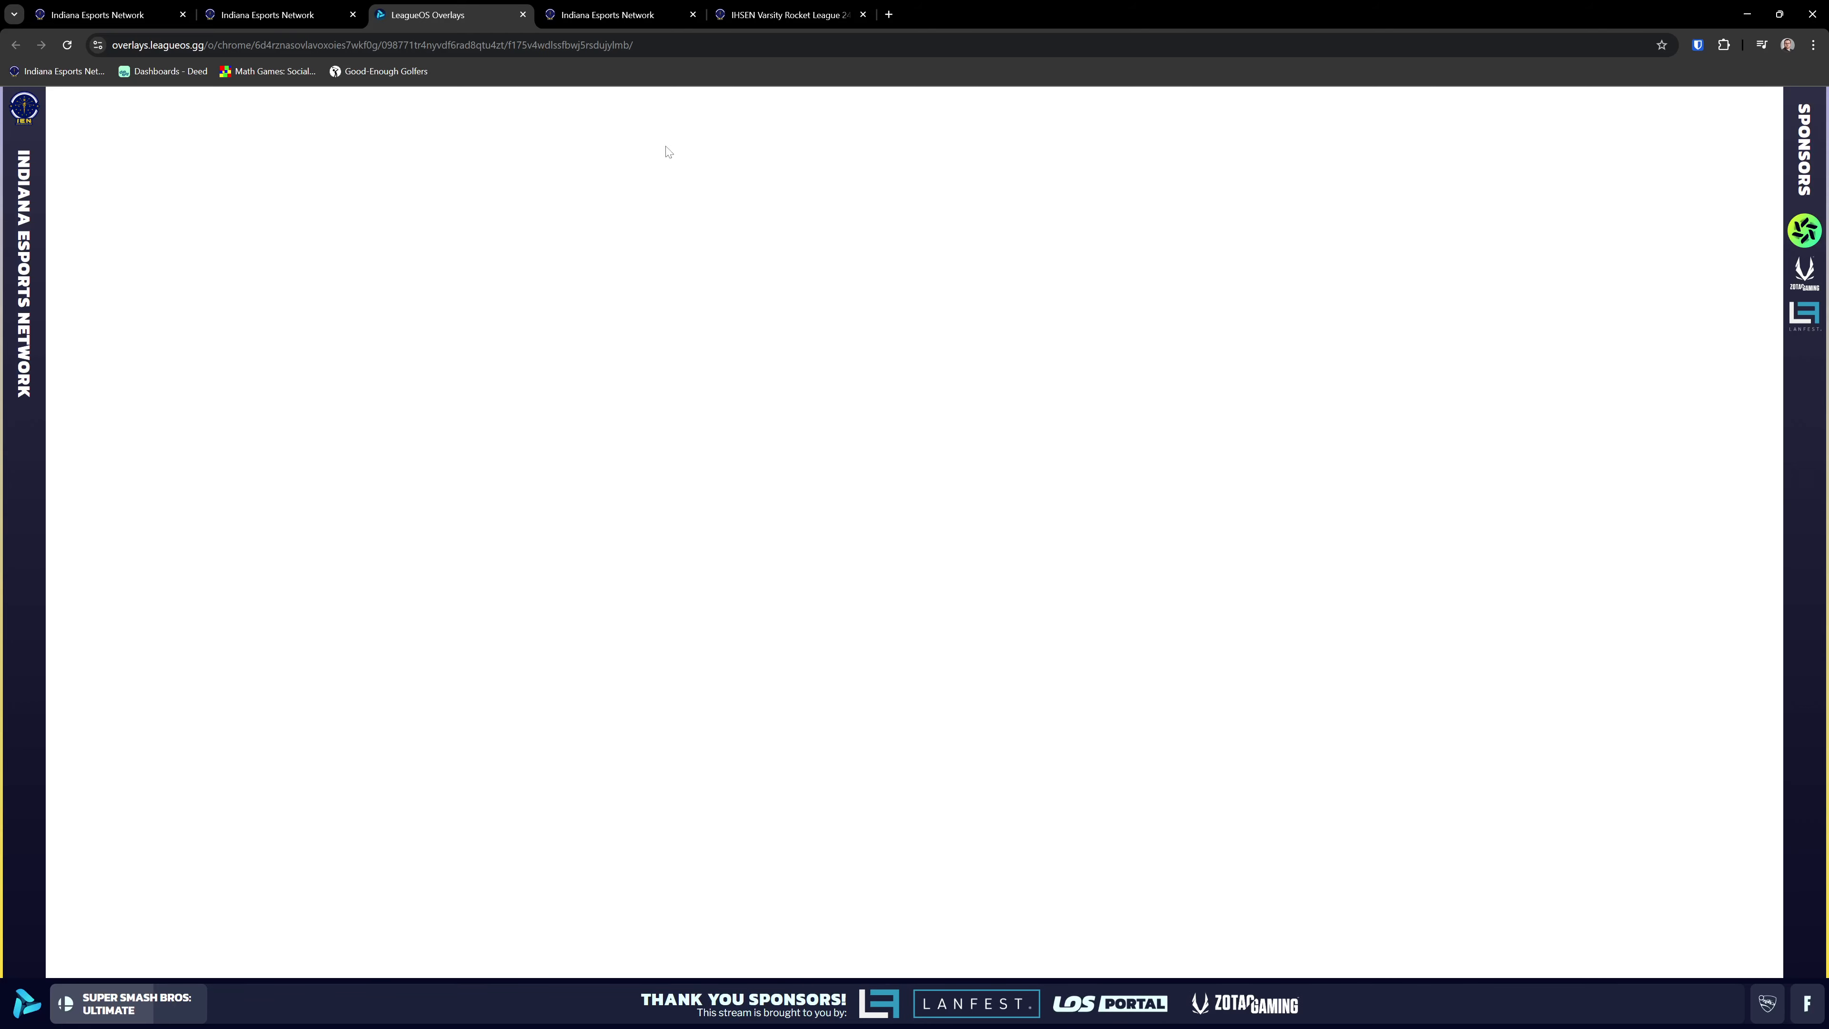
pyautogui.click(523, 14)
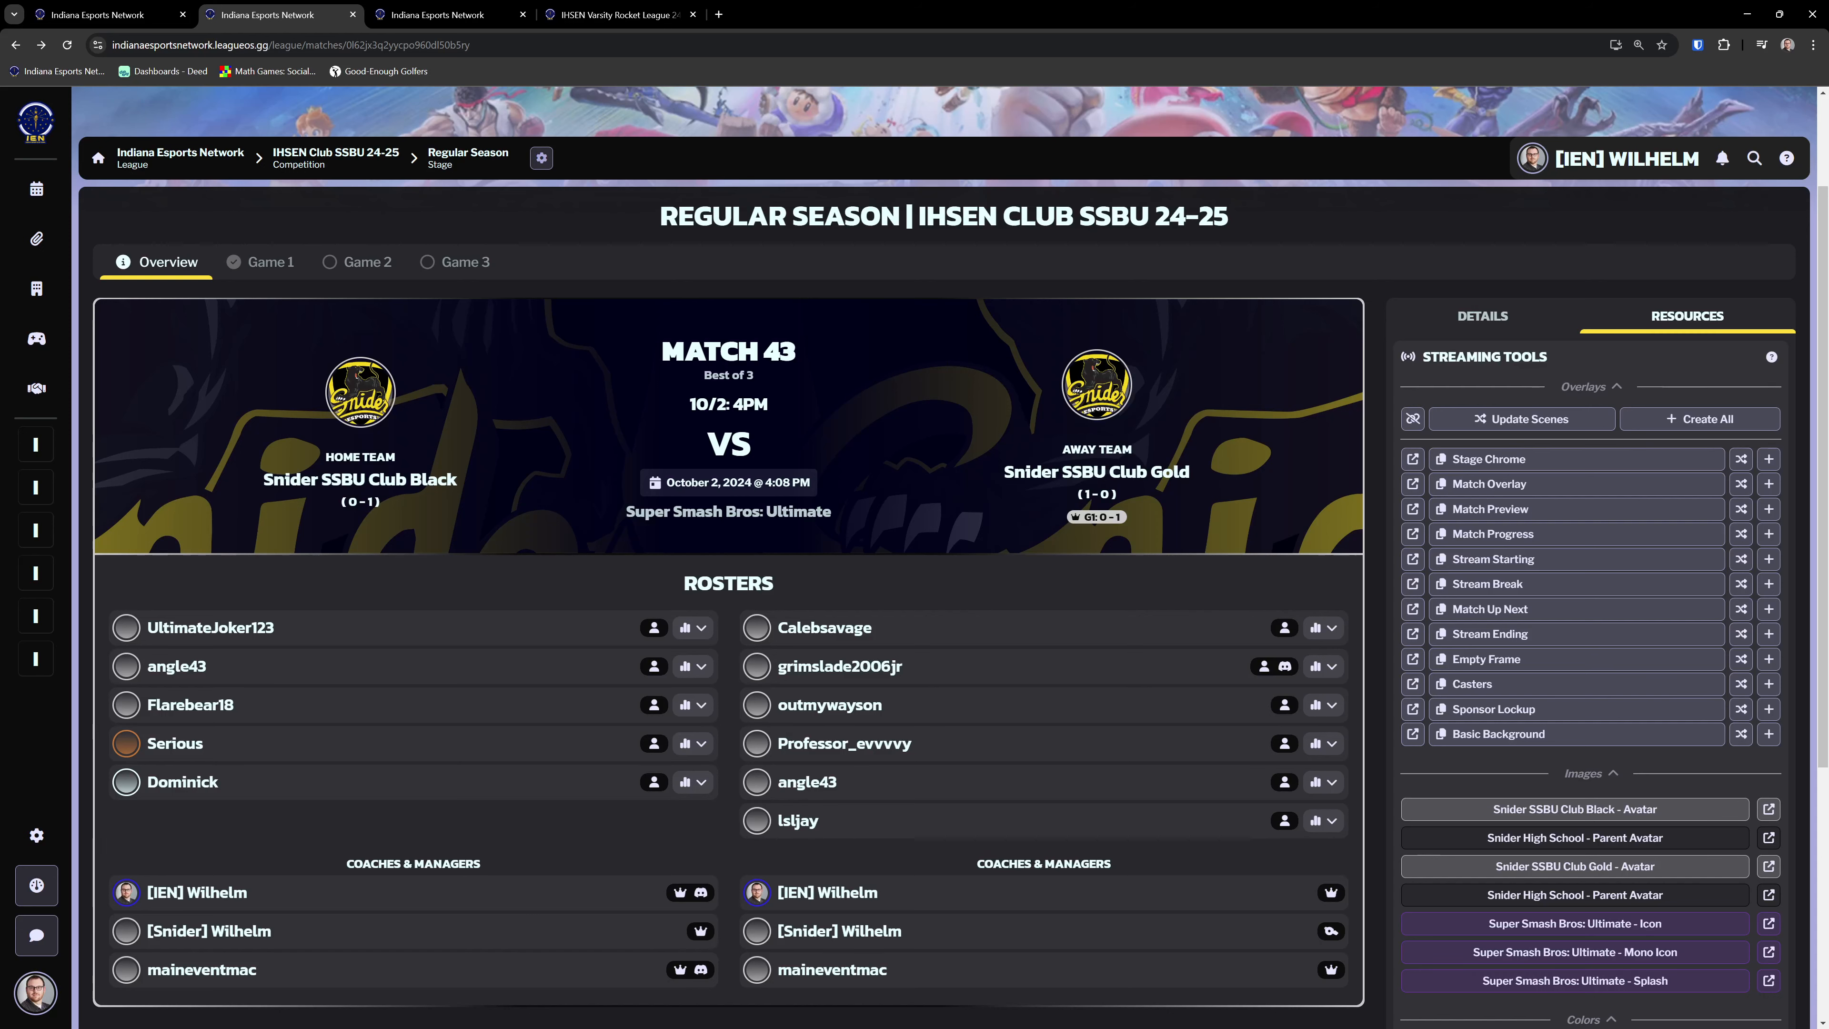
pyautogui.hotkey('alt', 'Tab')
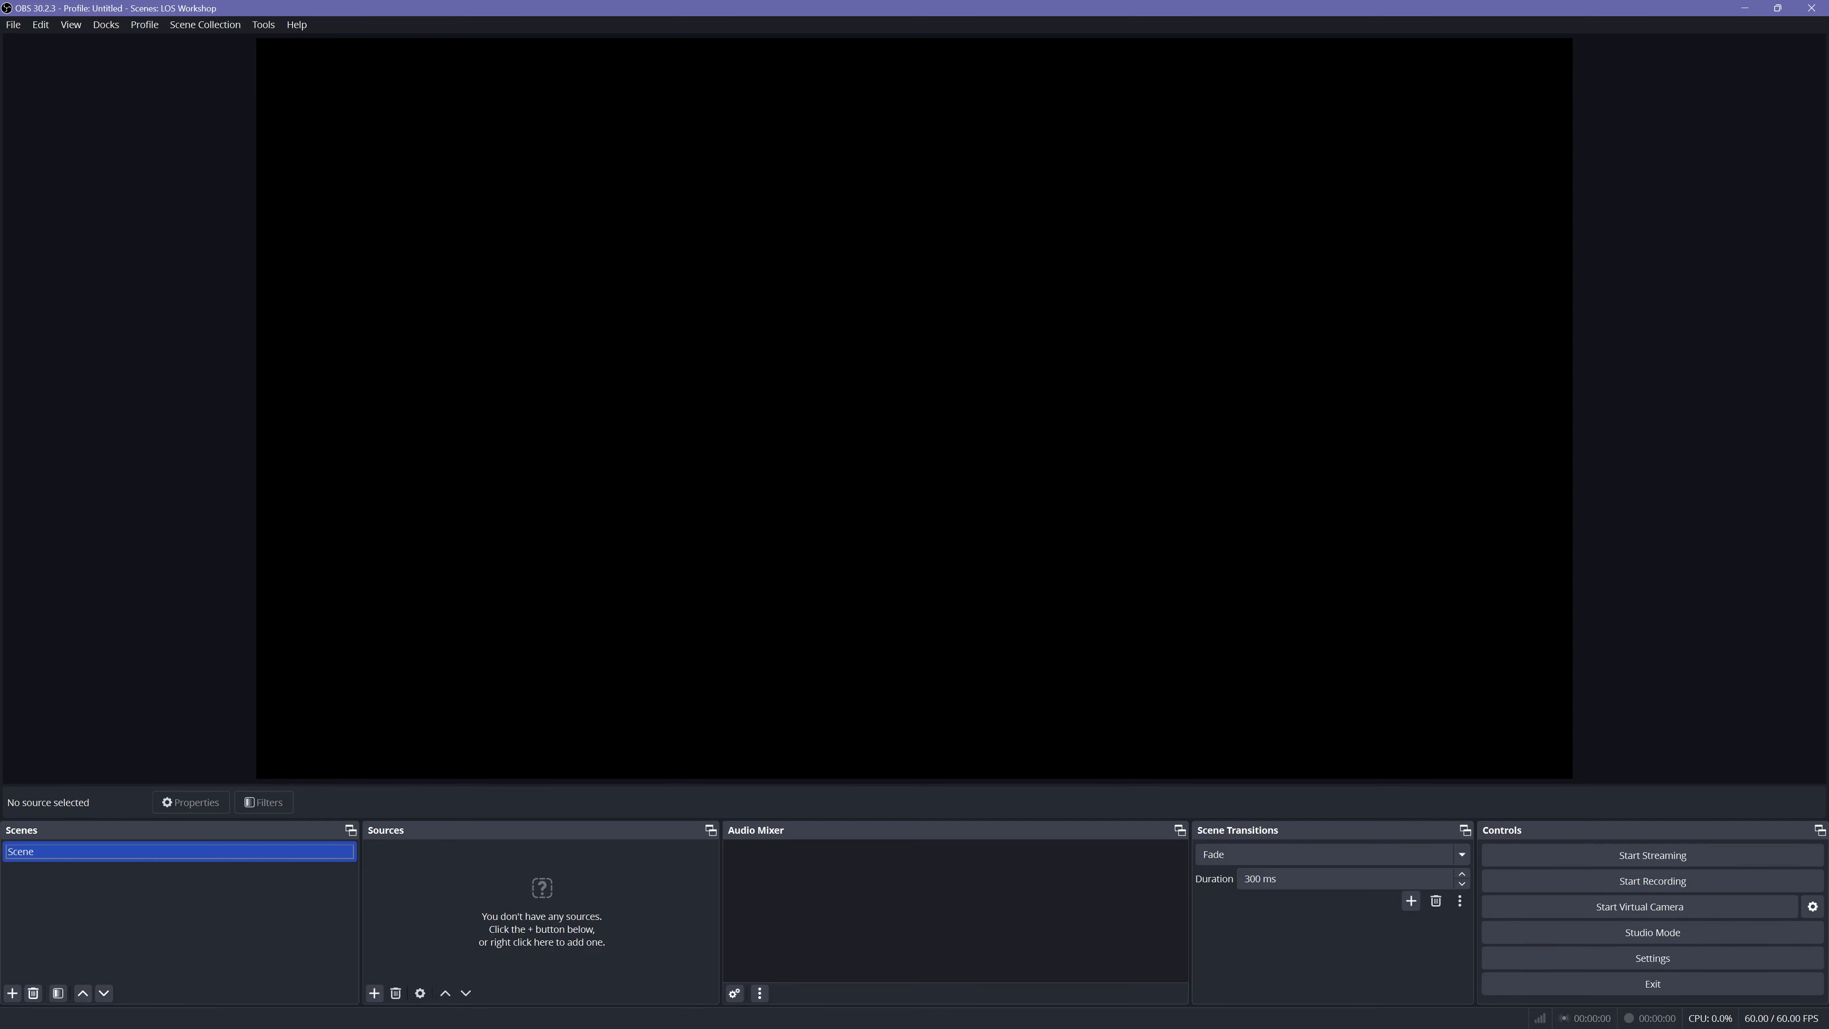
pyautogui.hotkey('alt', 'Tab')
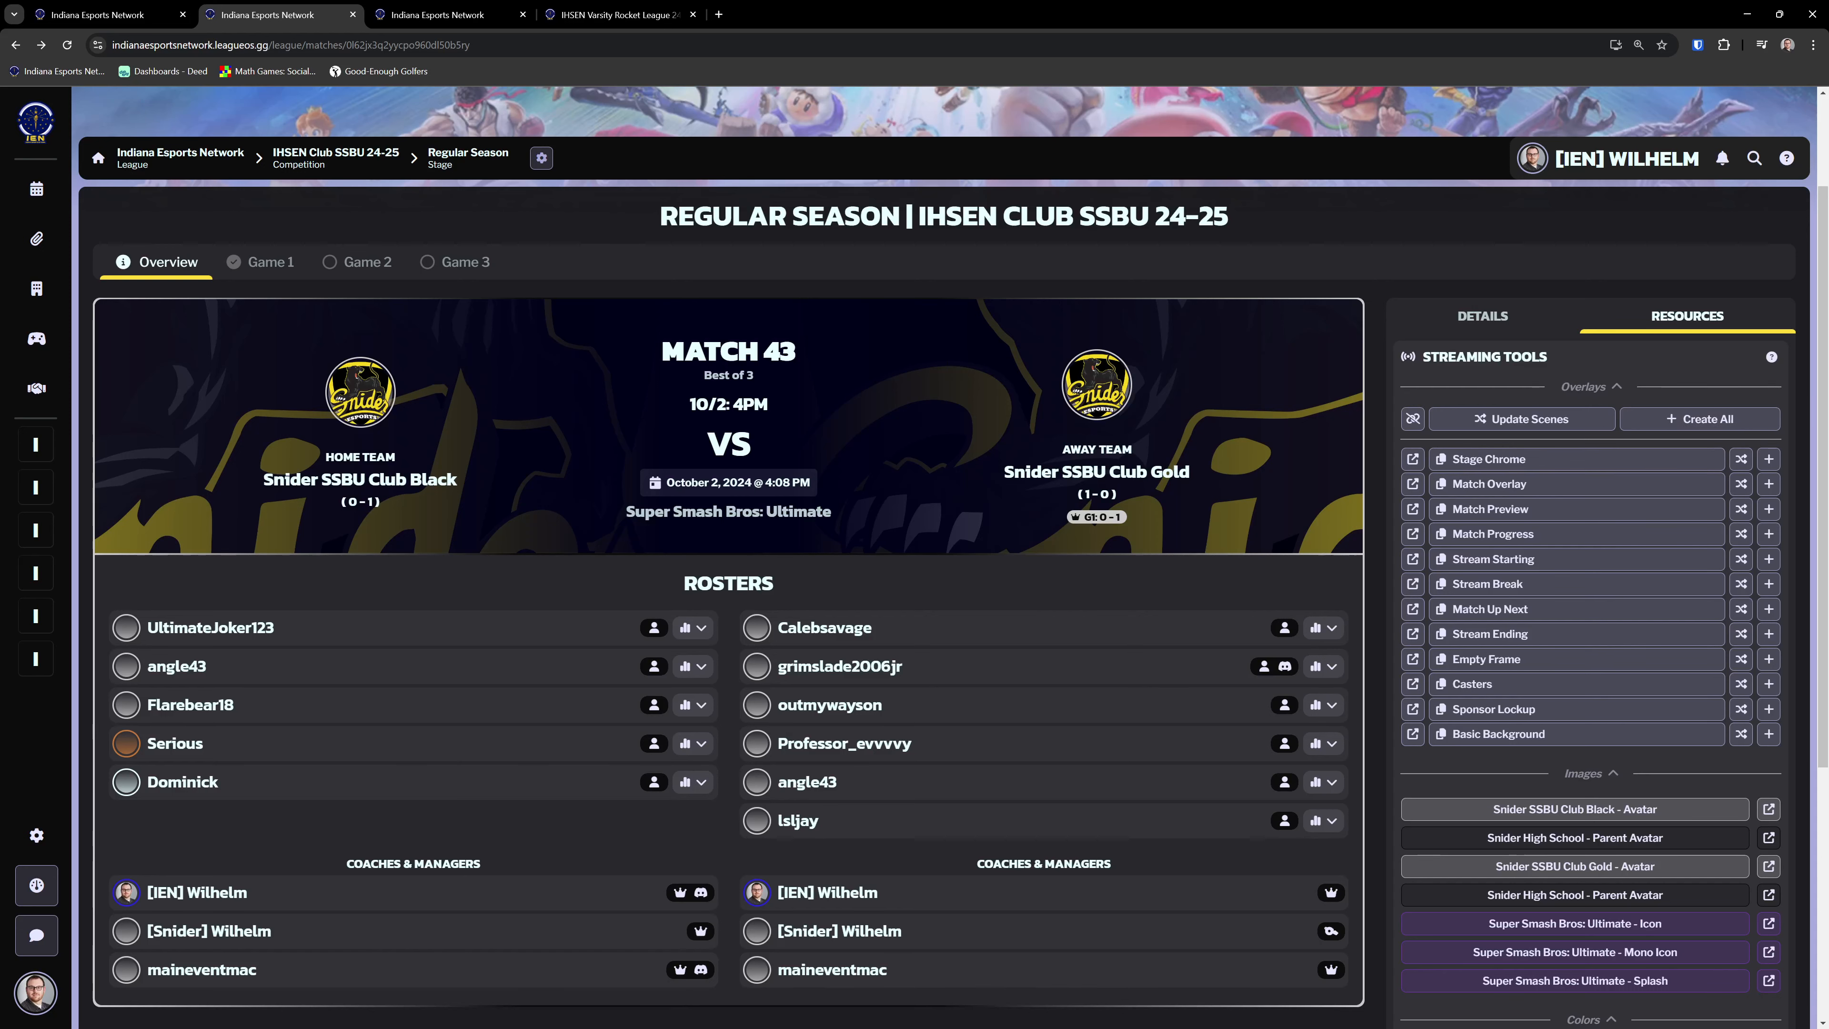
# Step: Switch to OBS, check the OL.chrome source's properties, and remove that source from the scene
pyautogui.hotkey('alt', 'Tab')
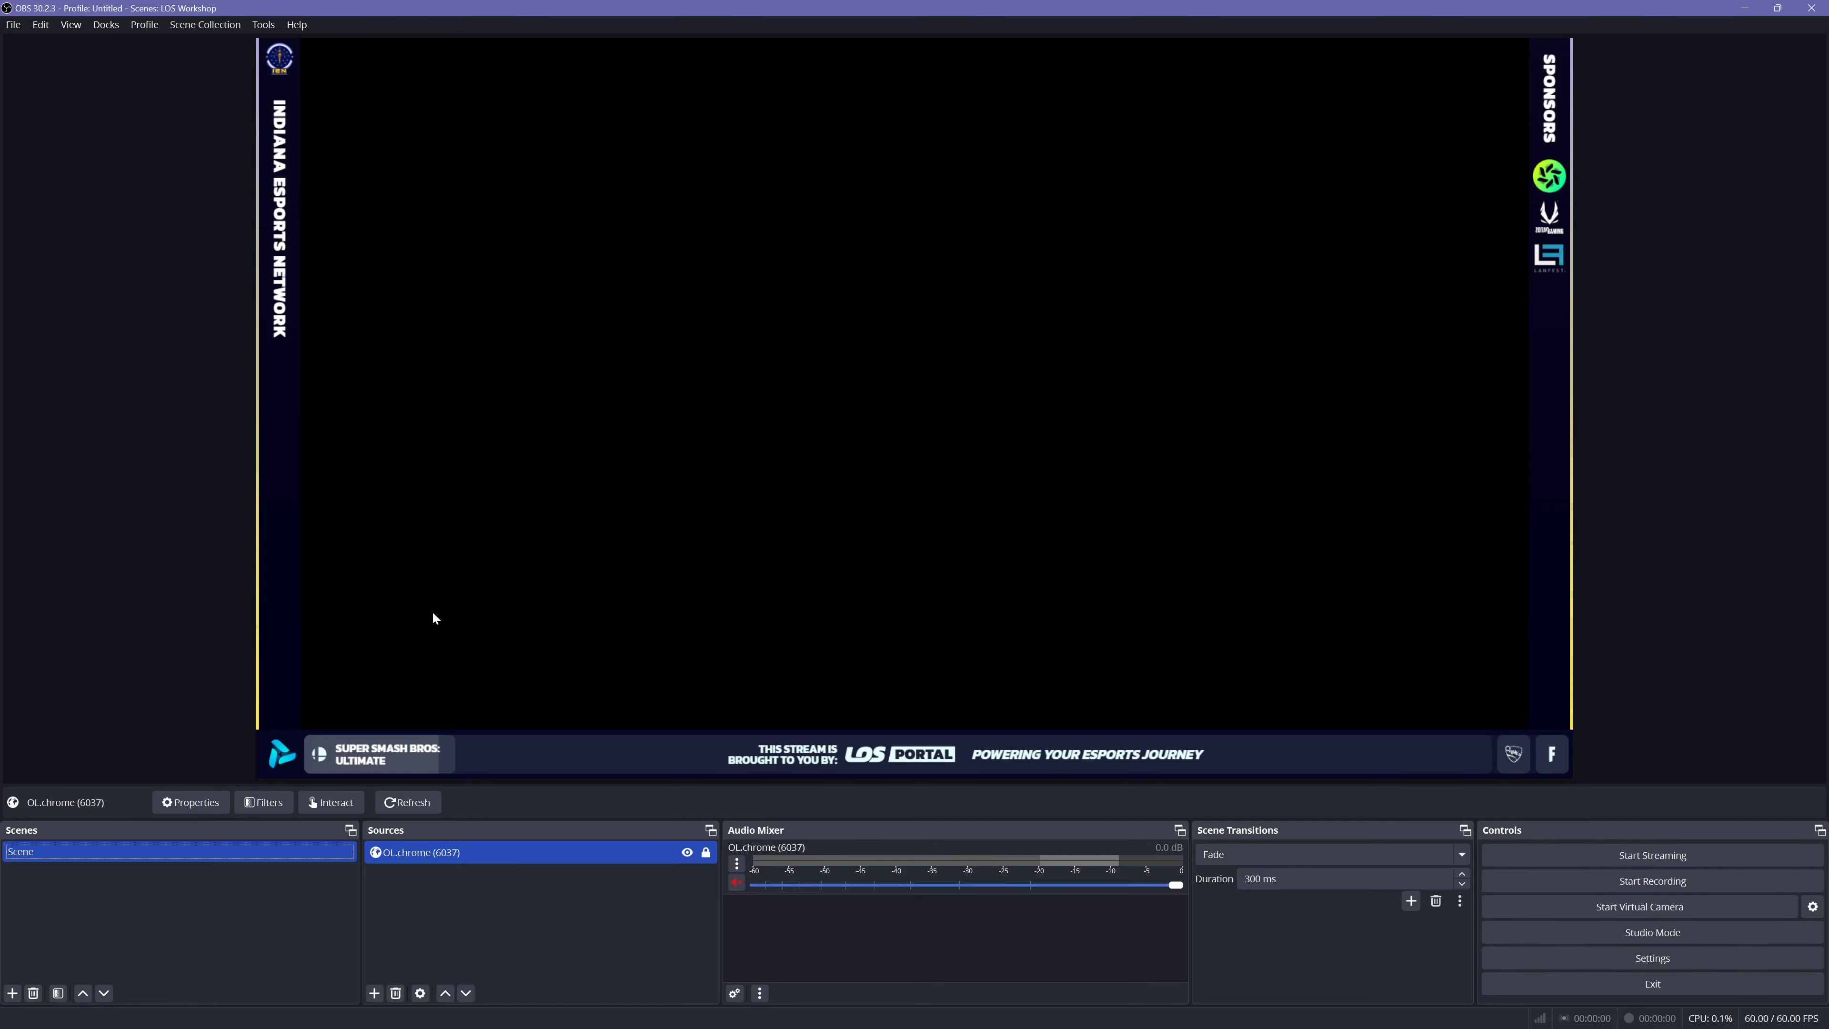
pyautogui.click(422, 855)
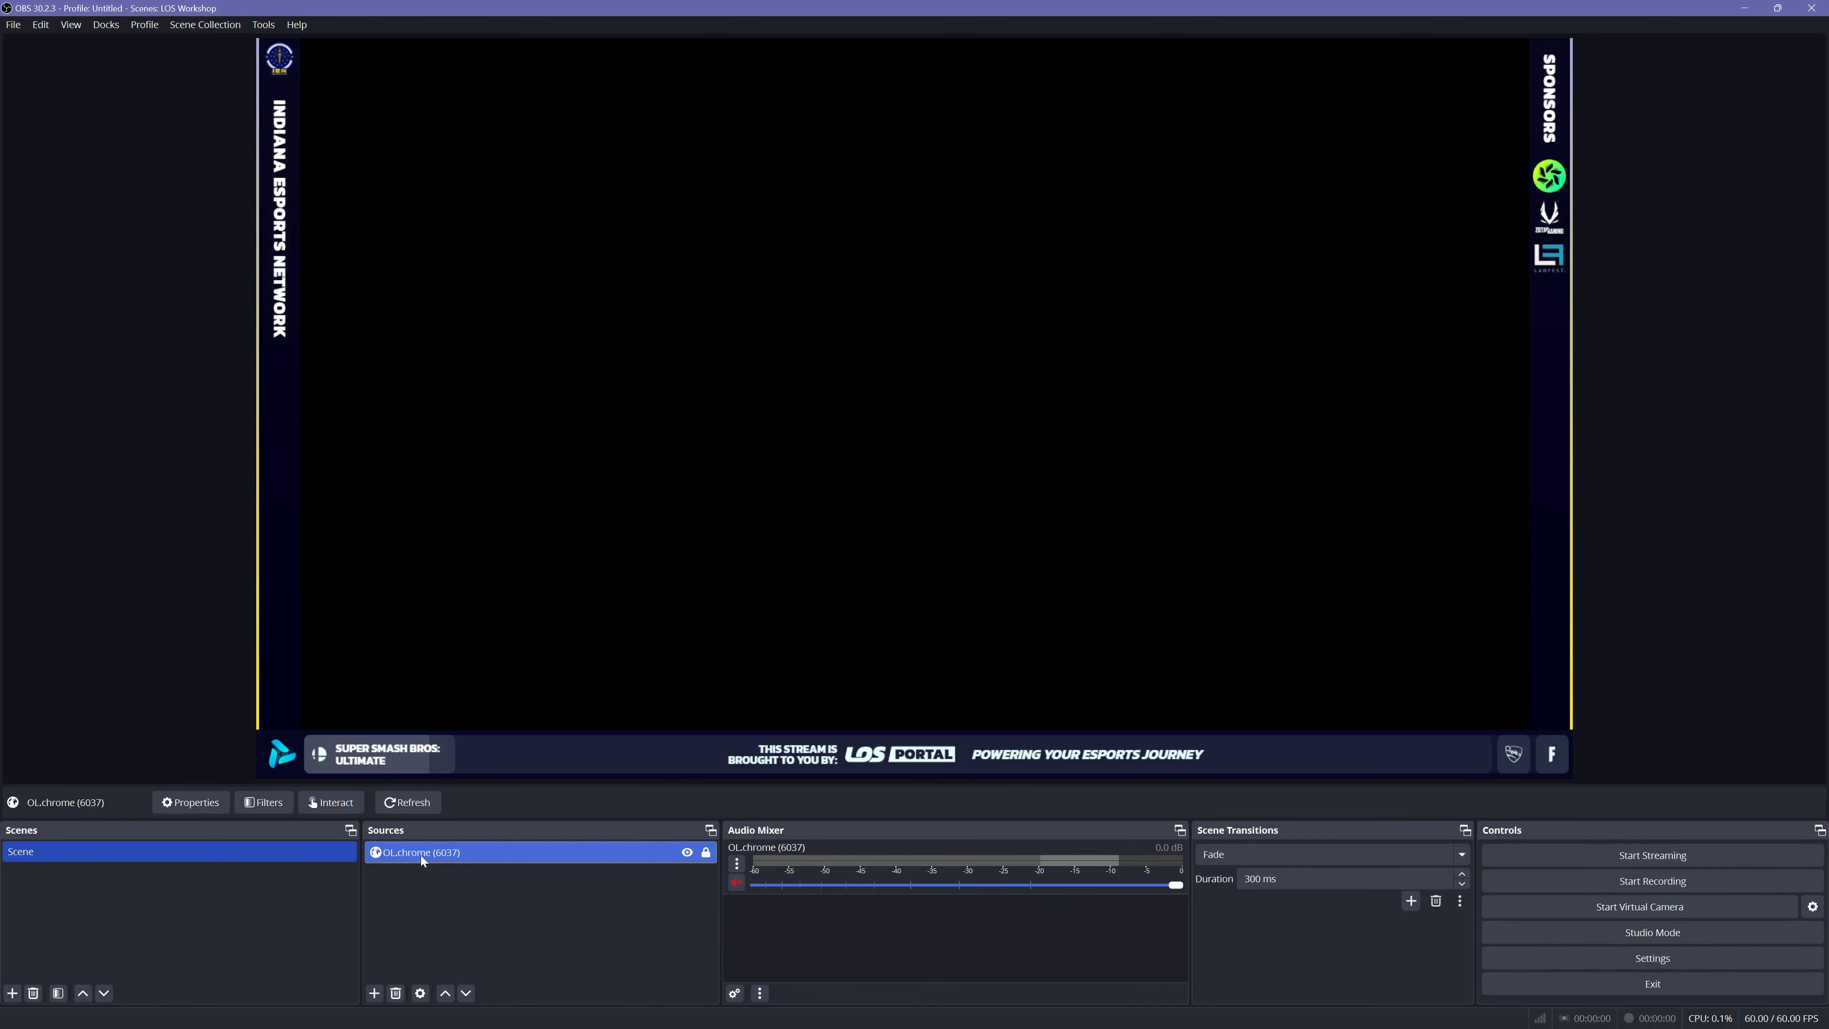
pyautogui.rightClick(420, 855)
pyautogui.click(425, 851)
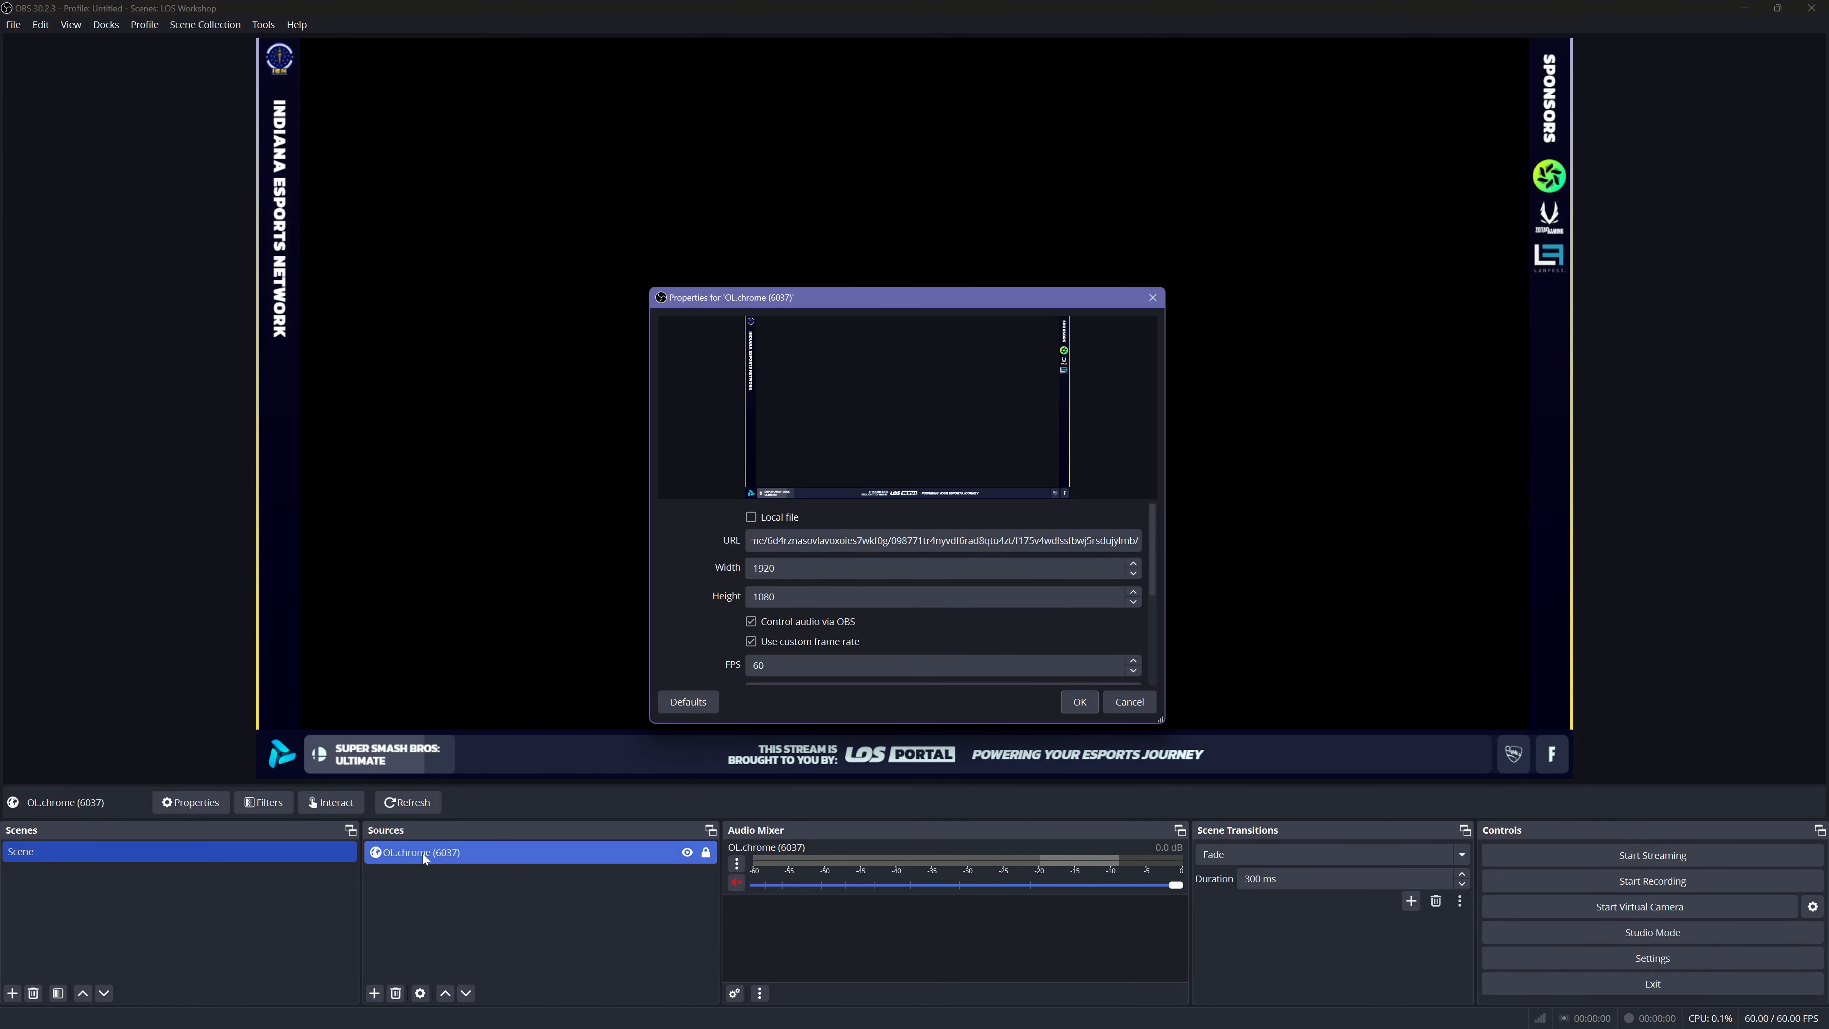
pyautogui.click(1086, 708)
pyautogui.press('Delete')
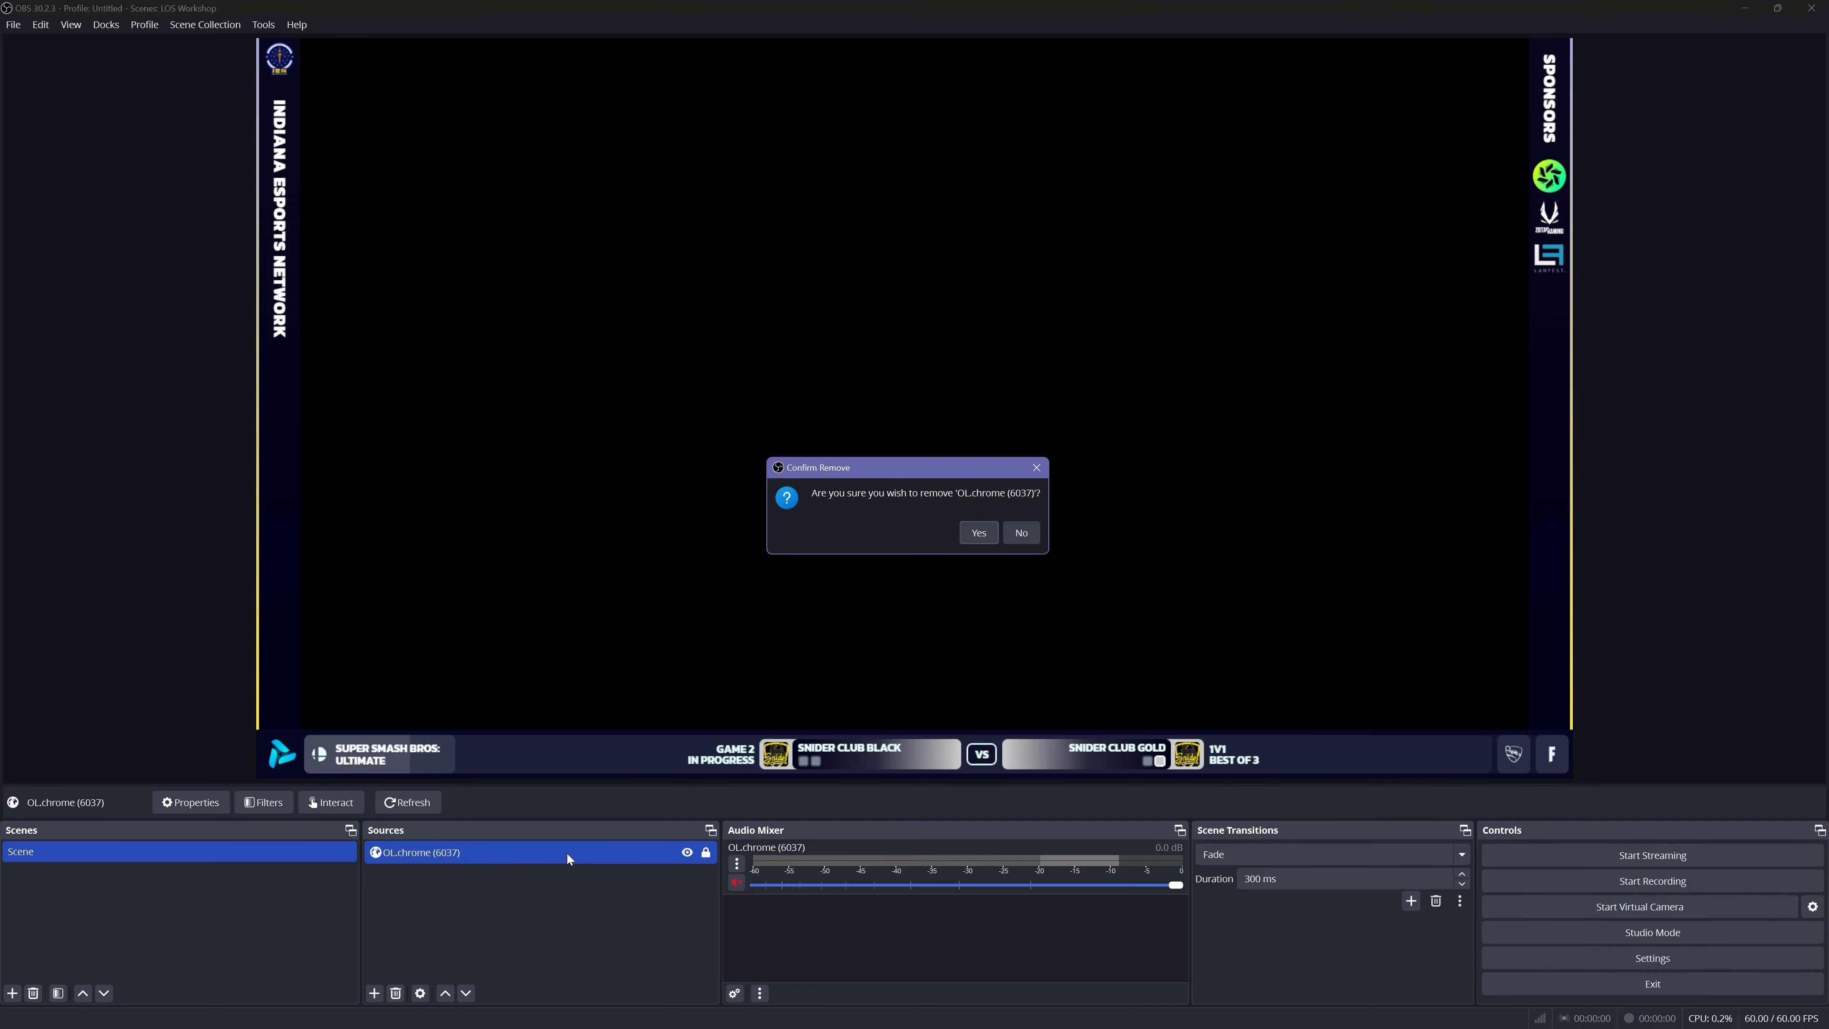
pyautogui.click(986, 531)
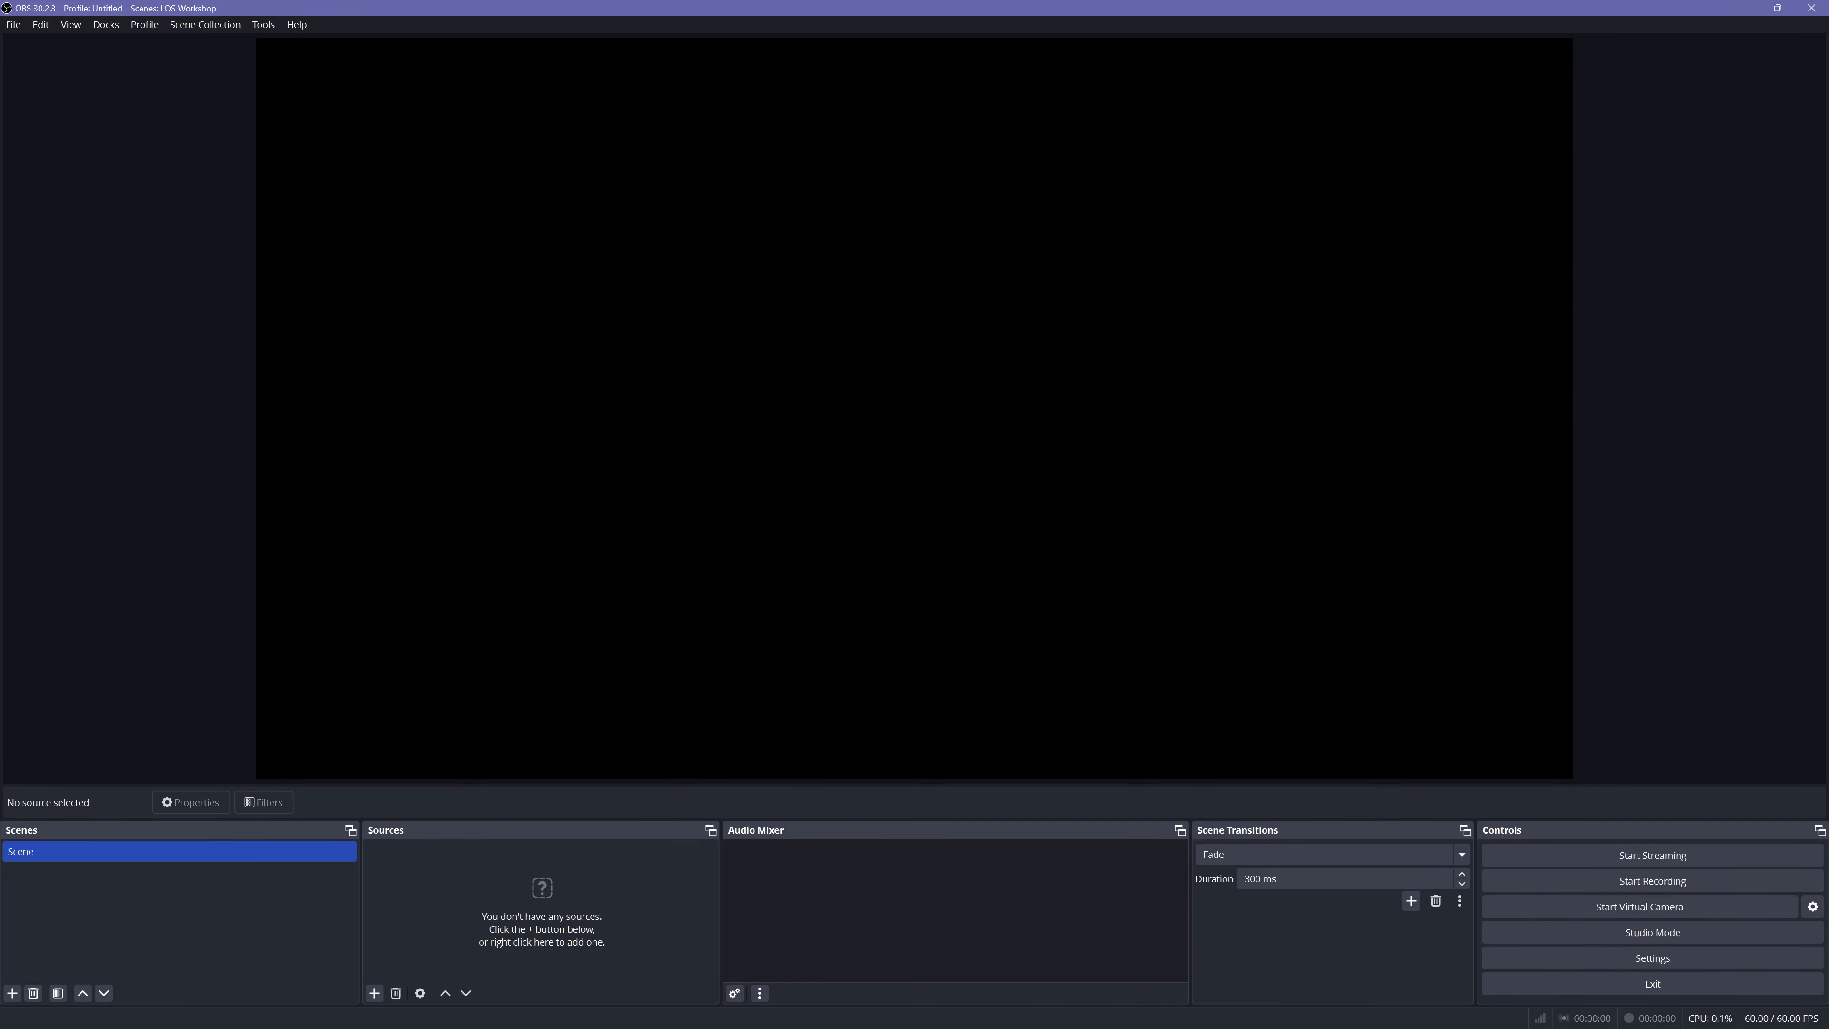
# Step: Switch to the browser's match page, create all overlay scenes in OBS from the streaming tools, and return to OBS
pyautogui.hotkey('alt', 'Tab')
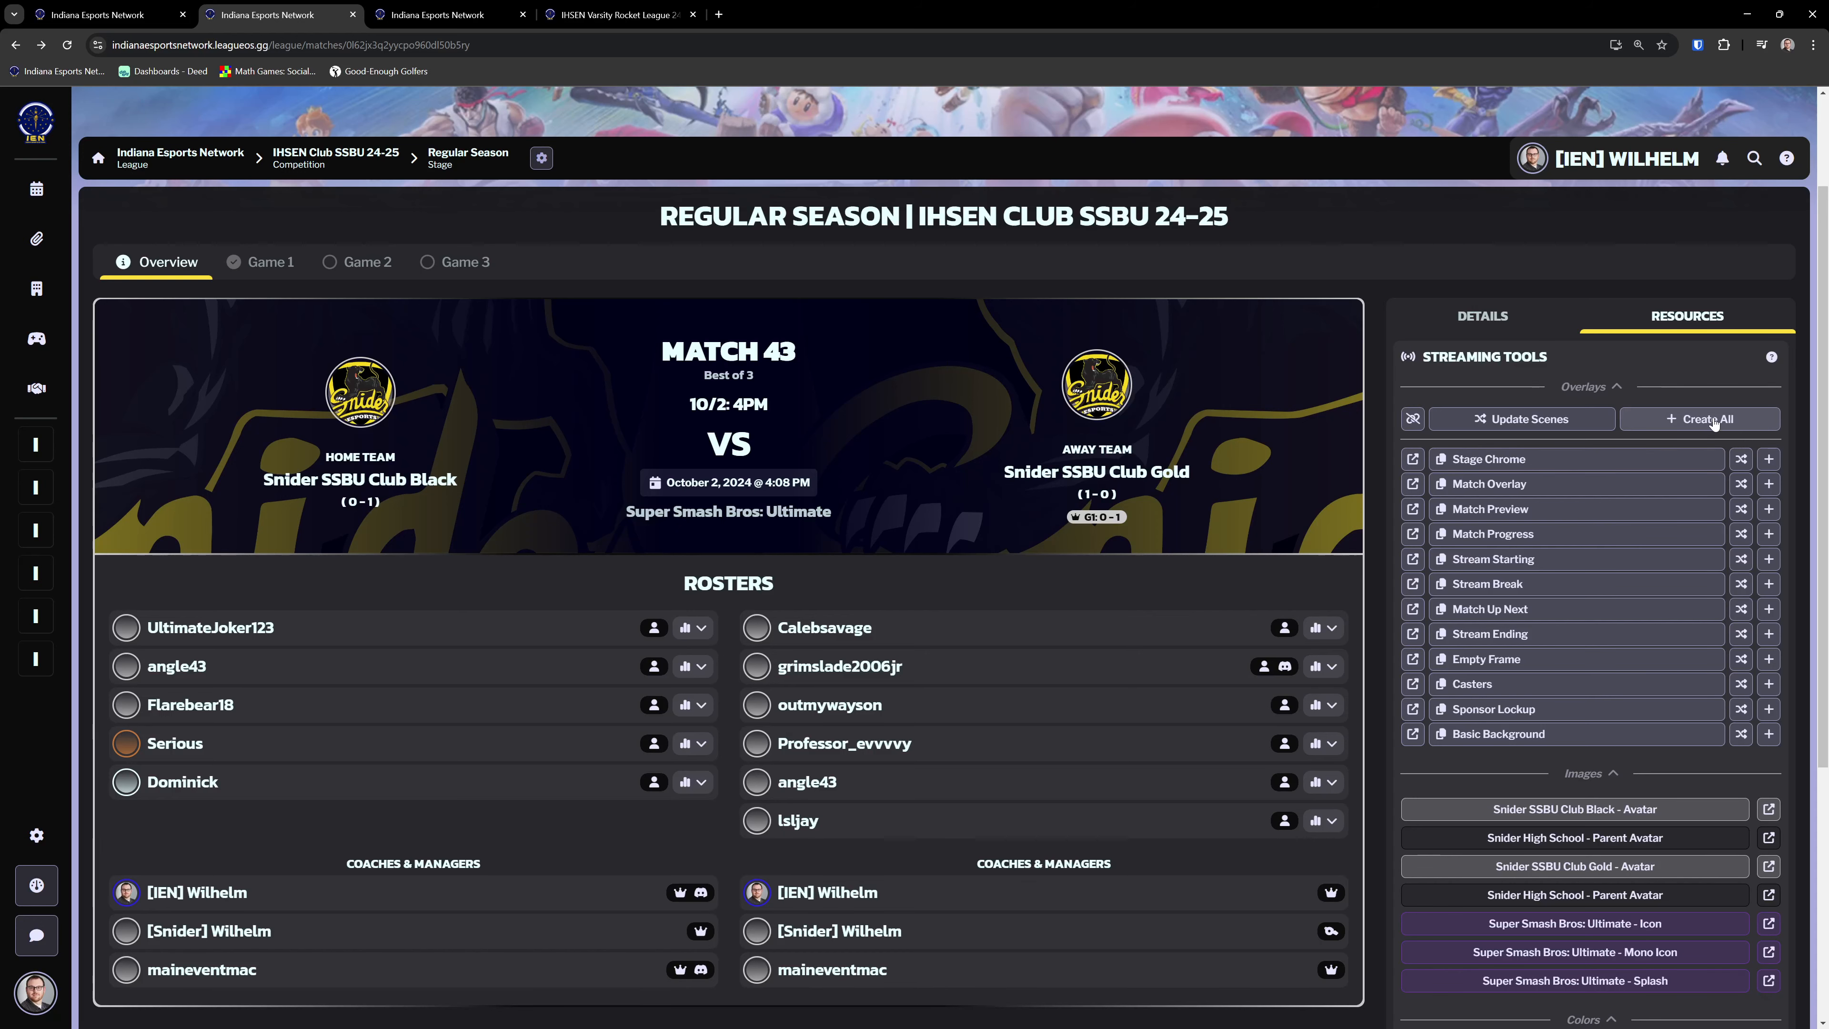
pyautogui.click(1713, 422)
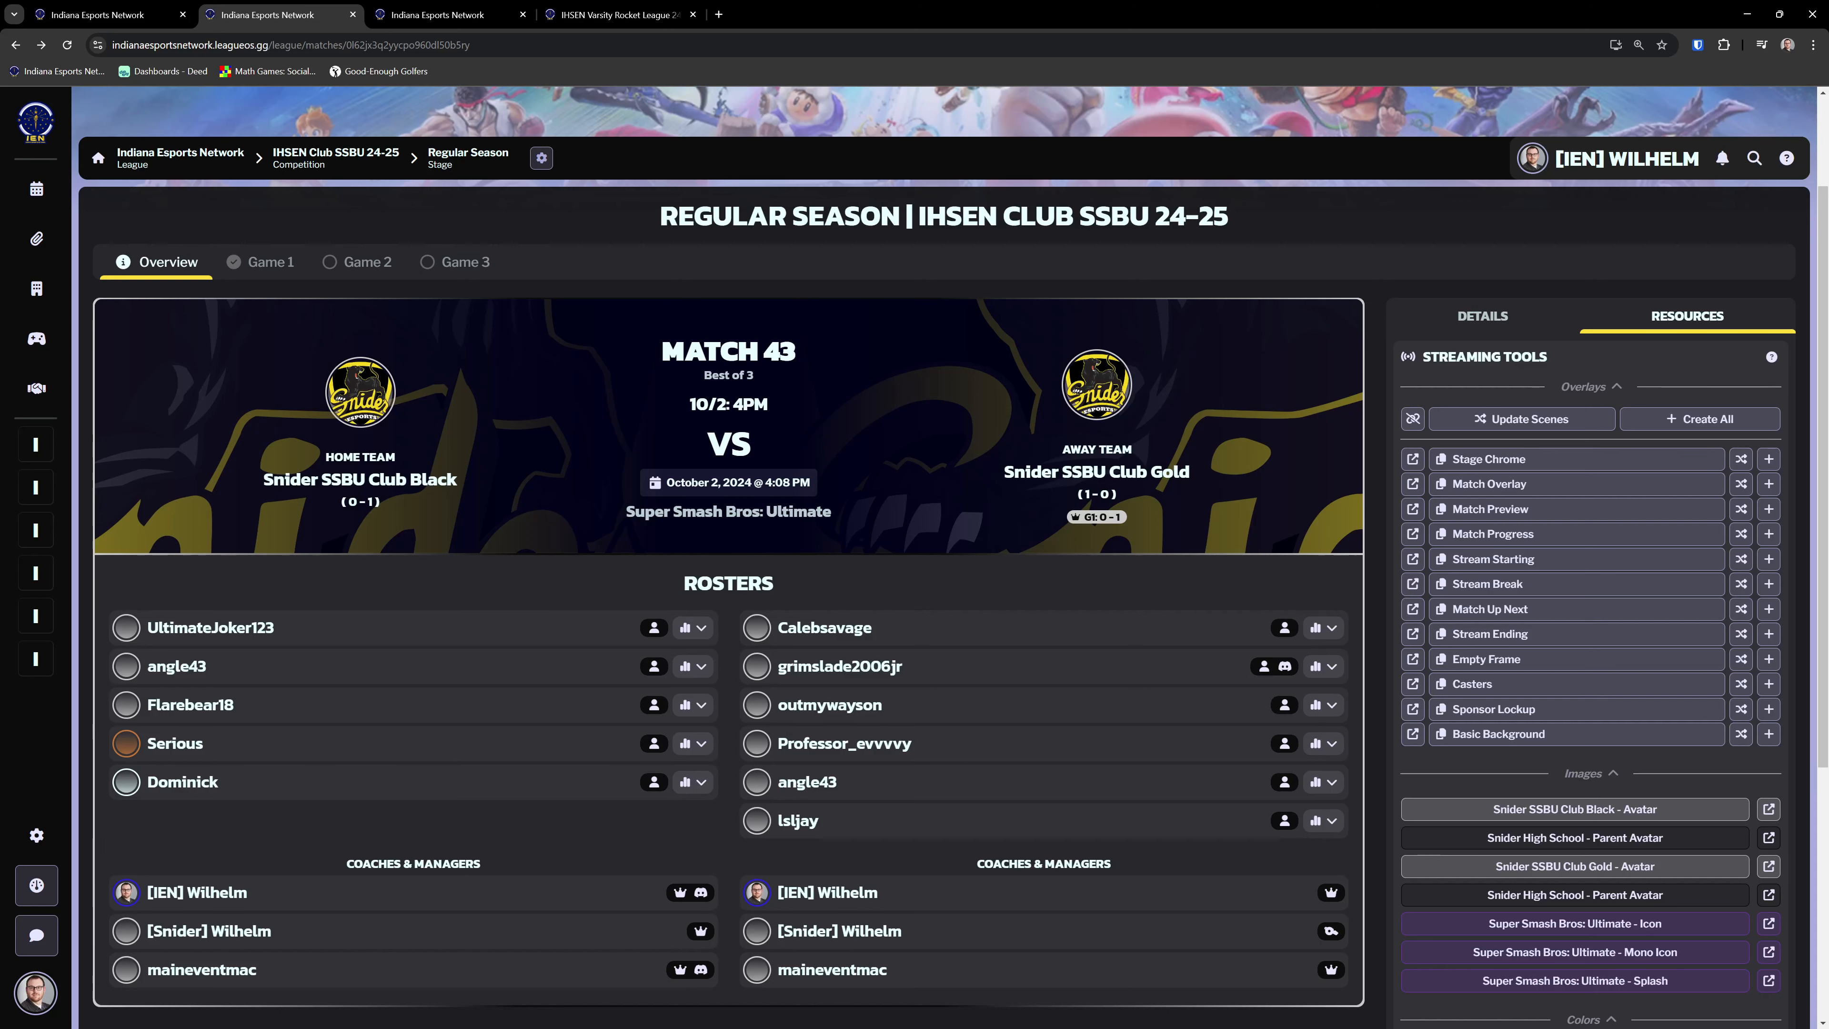
pyautogui.hotkey('alt', 'Tab')
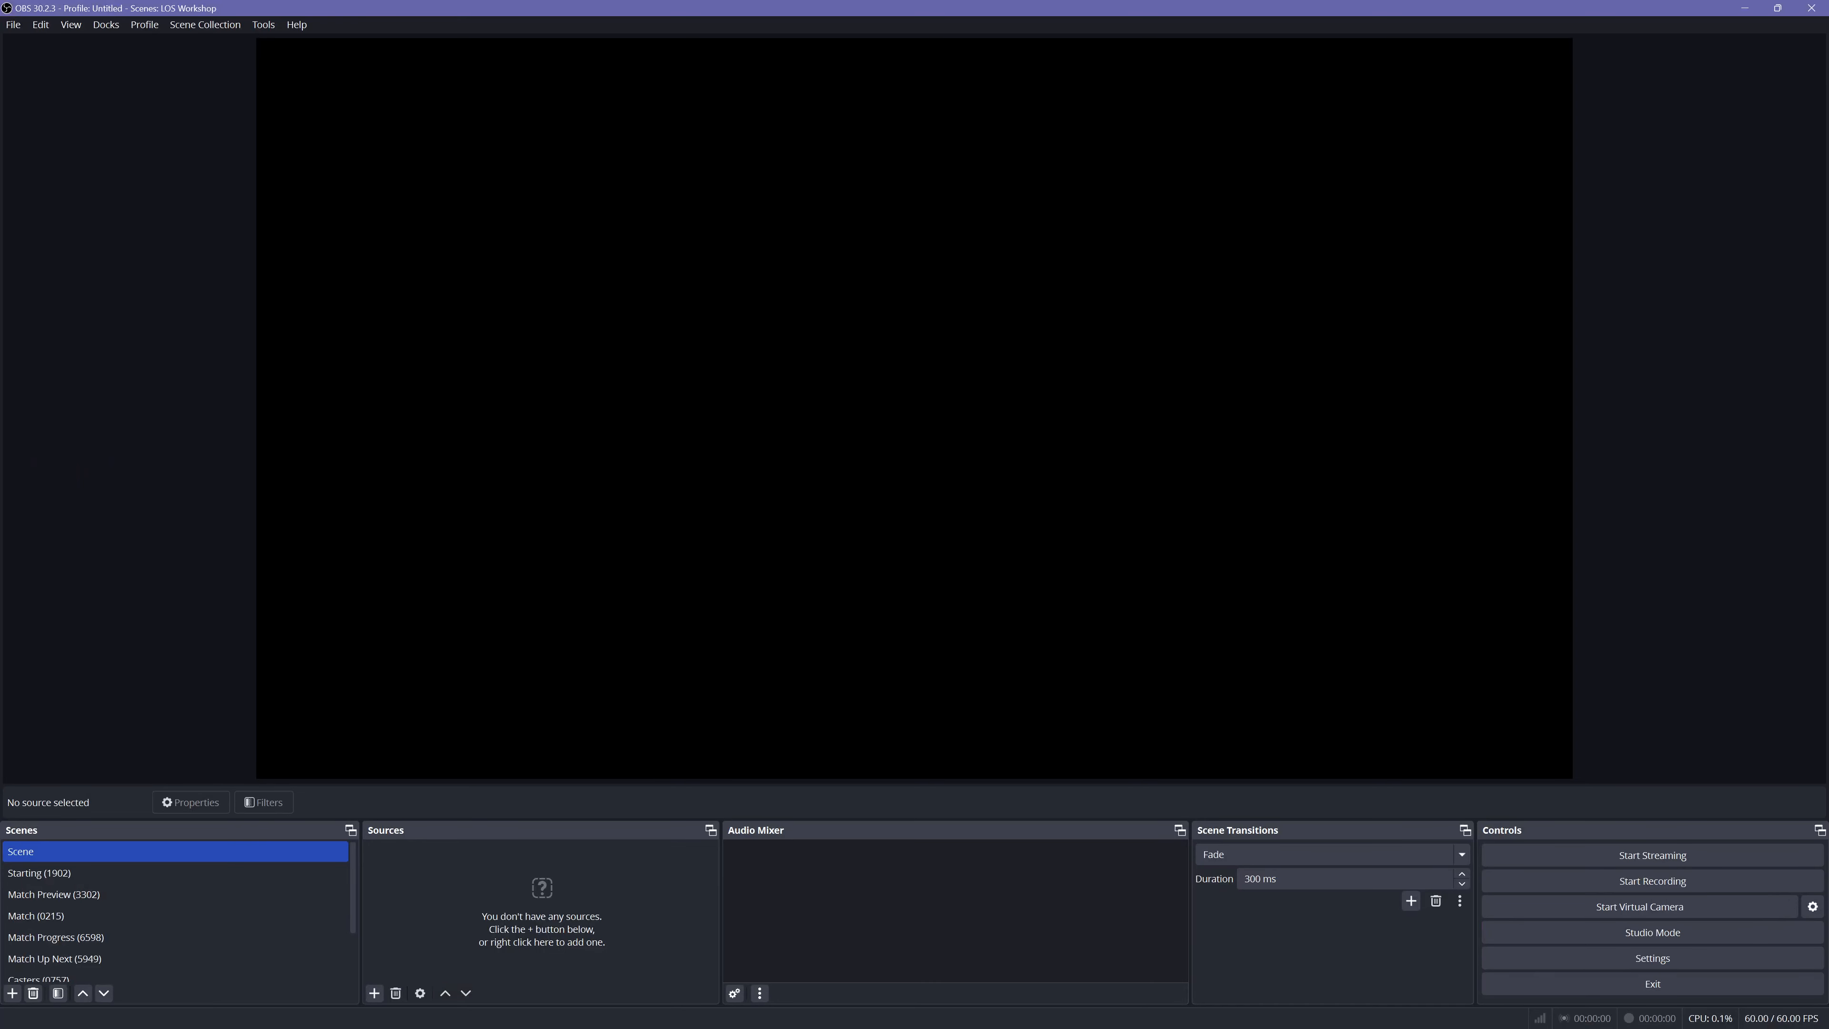
# Step: Preview the Starting, Match Preview, Match, Match Progress and Match Up Next scenes in turn
pyautogui.click(75, 876)
pyautogui.click(79, 898)
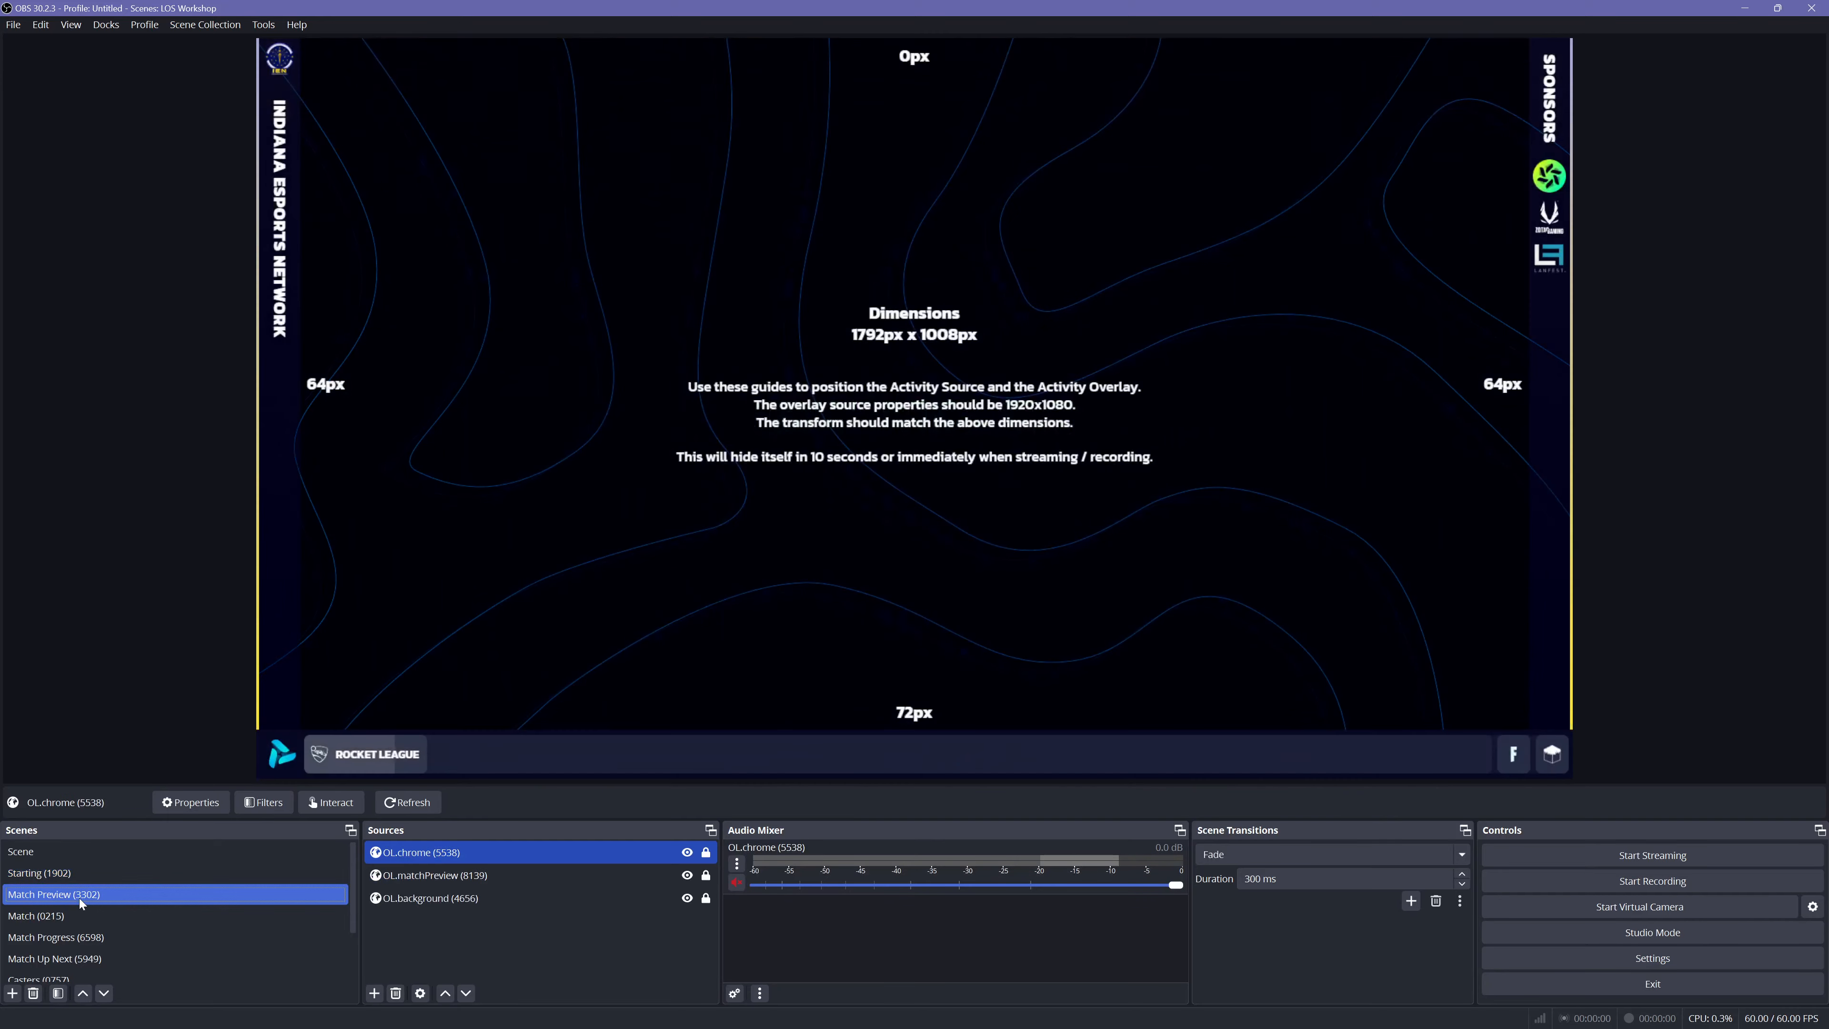
pyautogui.click(78, 916)
pyautogui.click(85, 938)
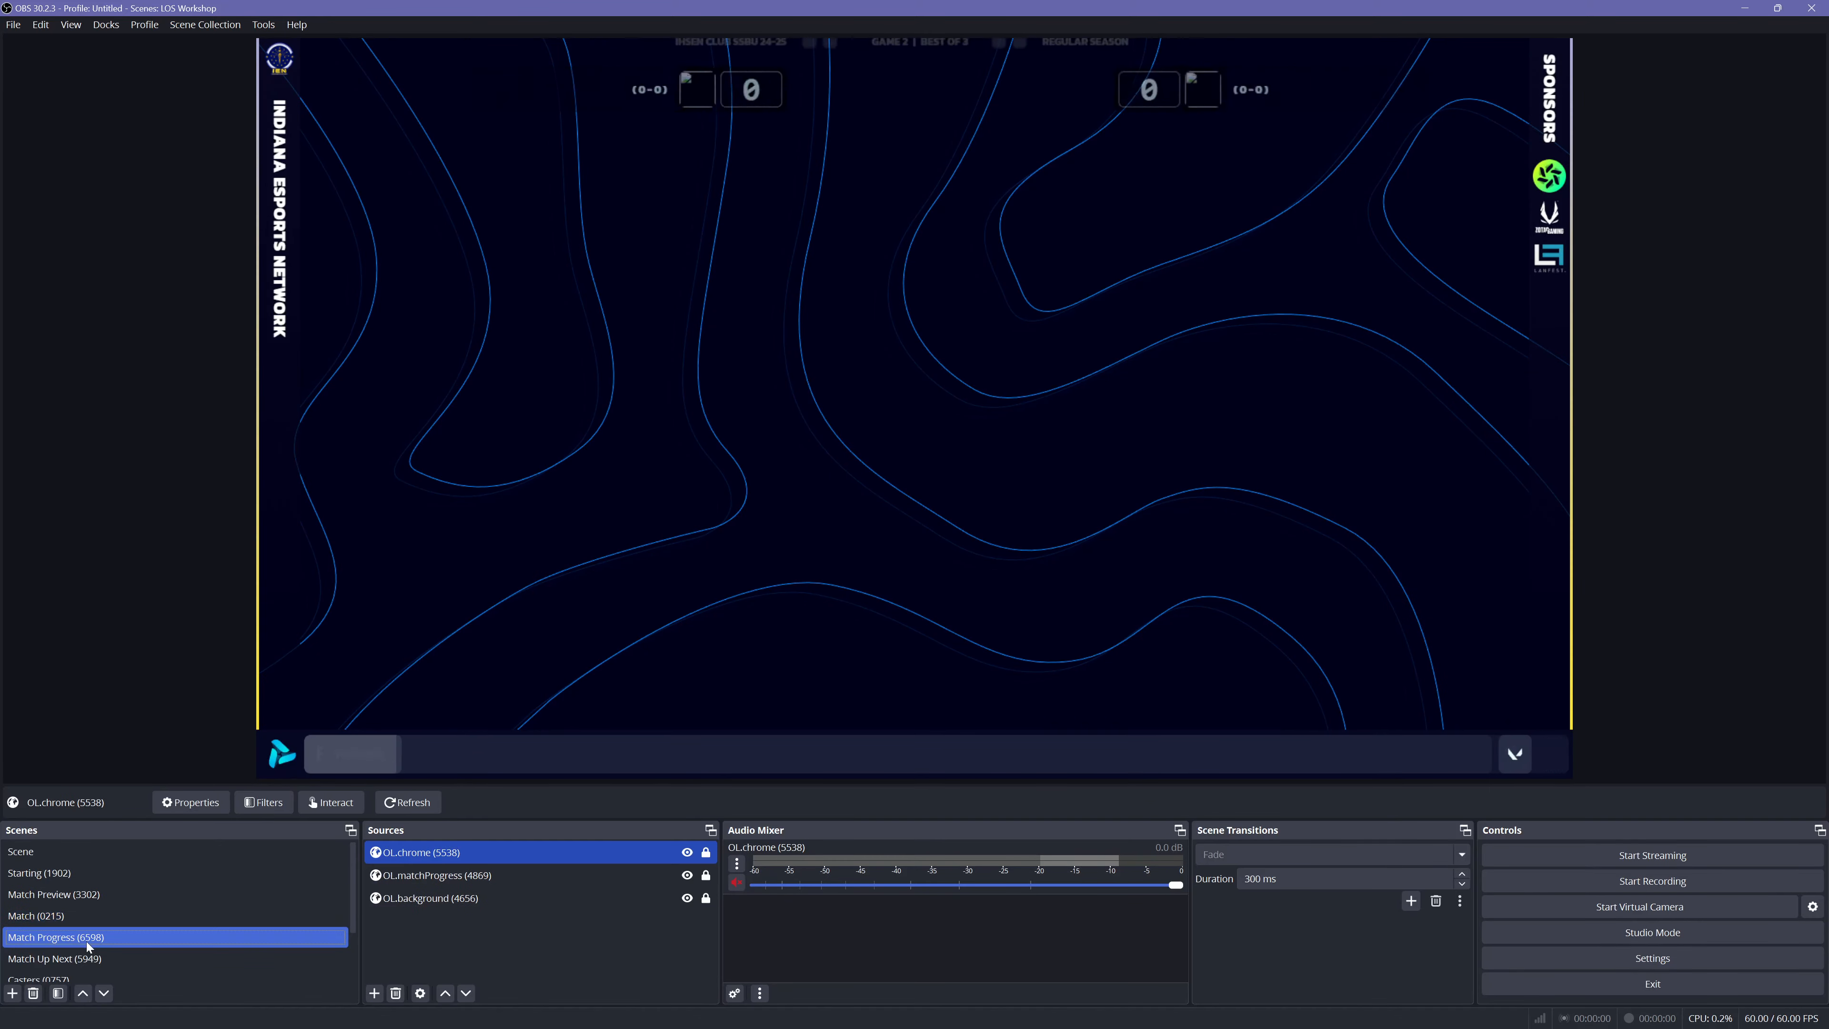
pyautogui.click(84, 960)
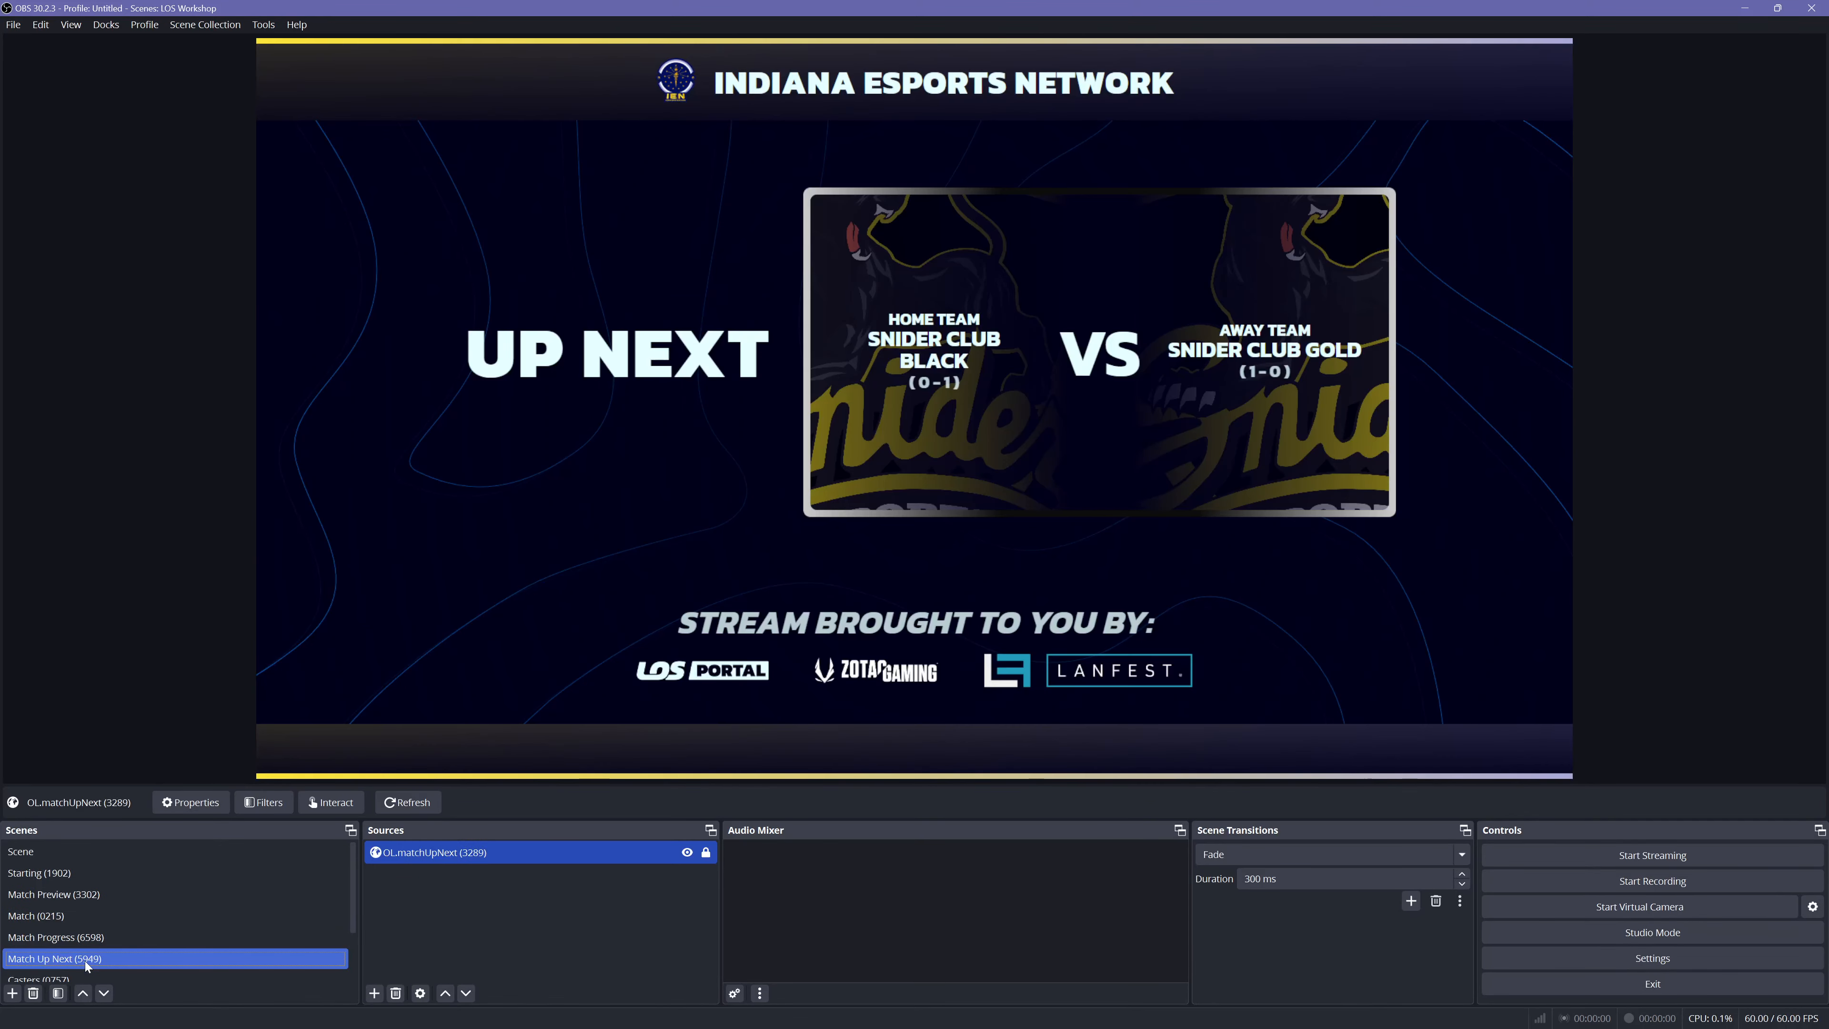
# Step: Examine the sources in the Starting, Match Preview and Match scenes and the source types available to add
pyautogui.click(42, 874)
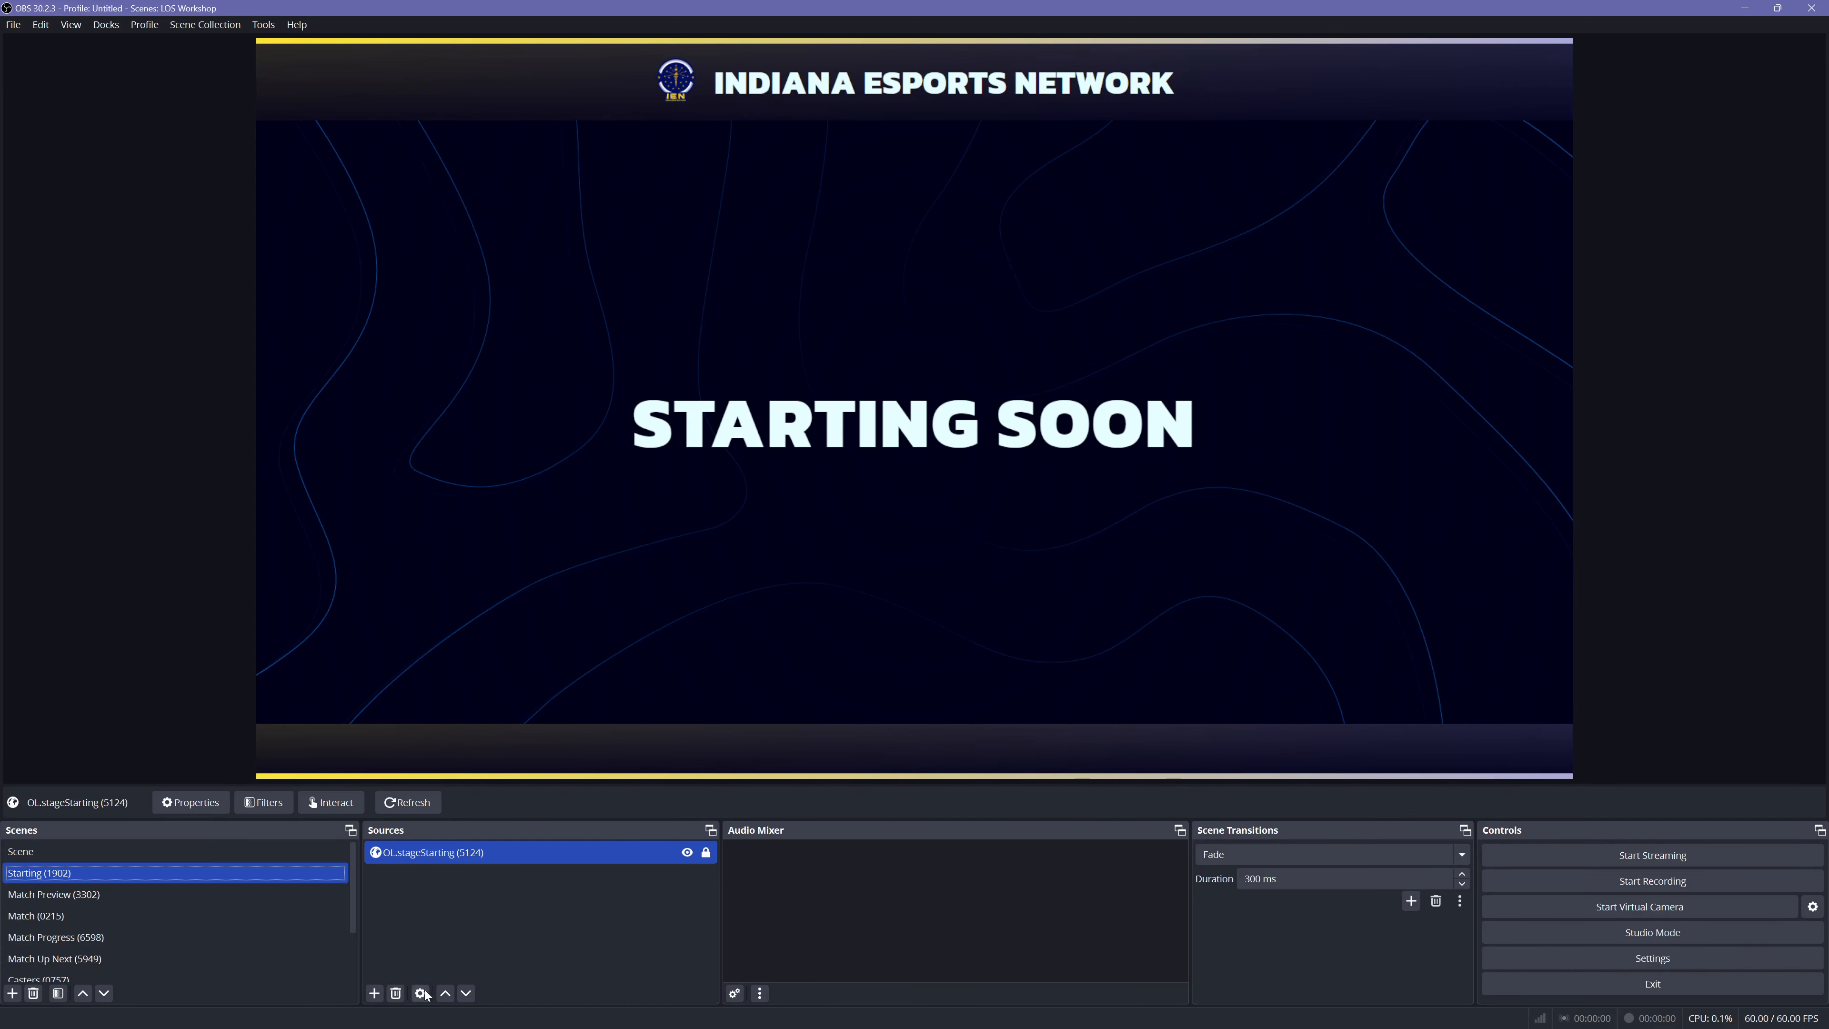
pyautogui.click(374, 994)
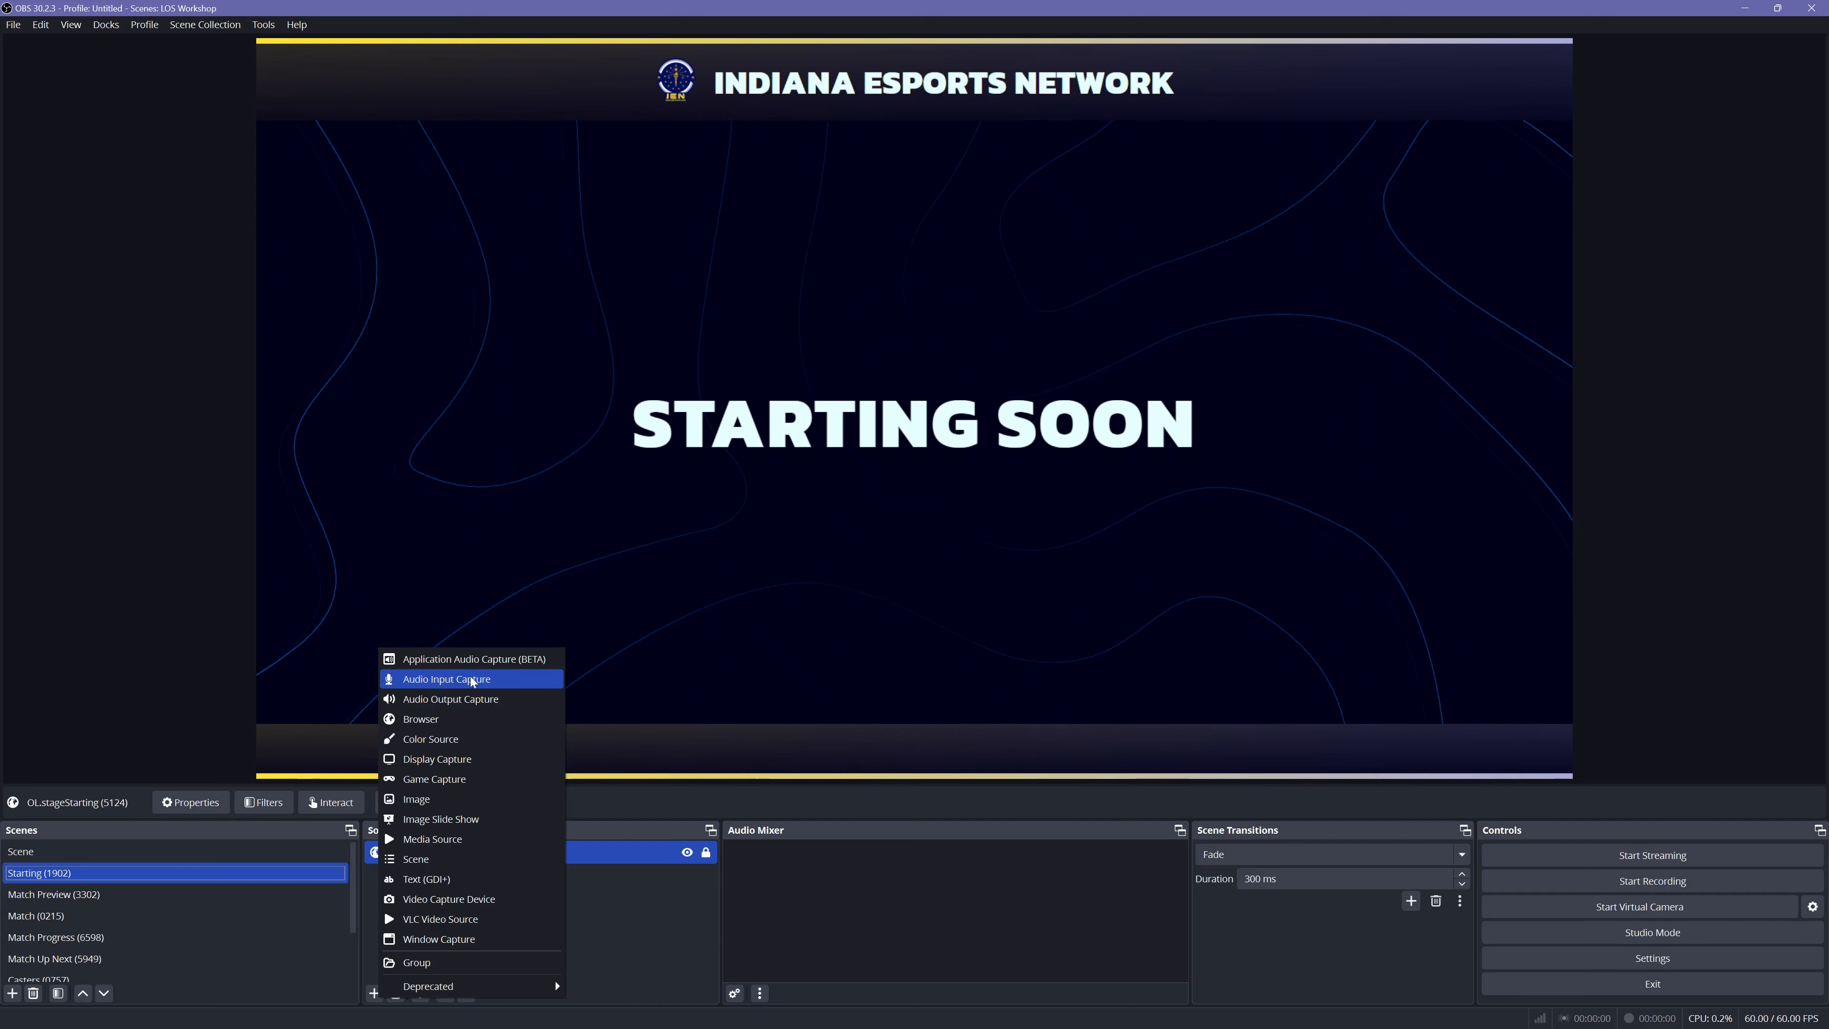
pyautogui.click(633, 920)
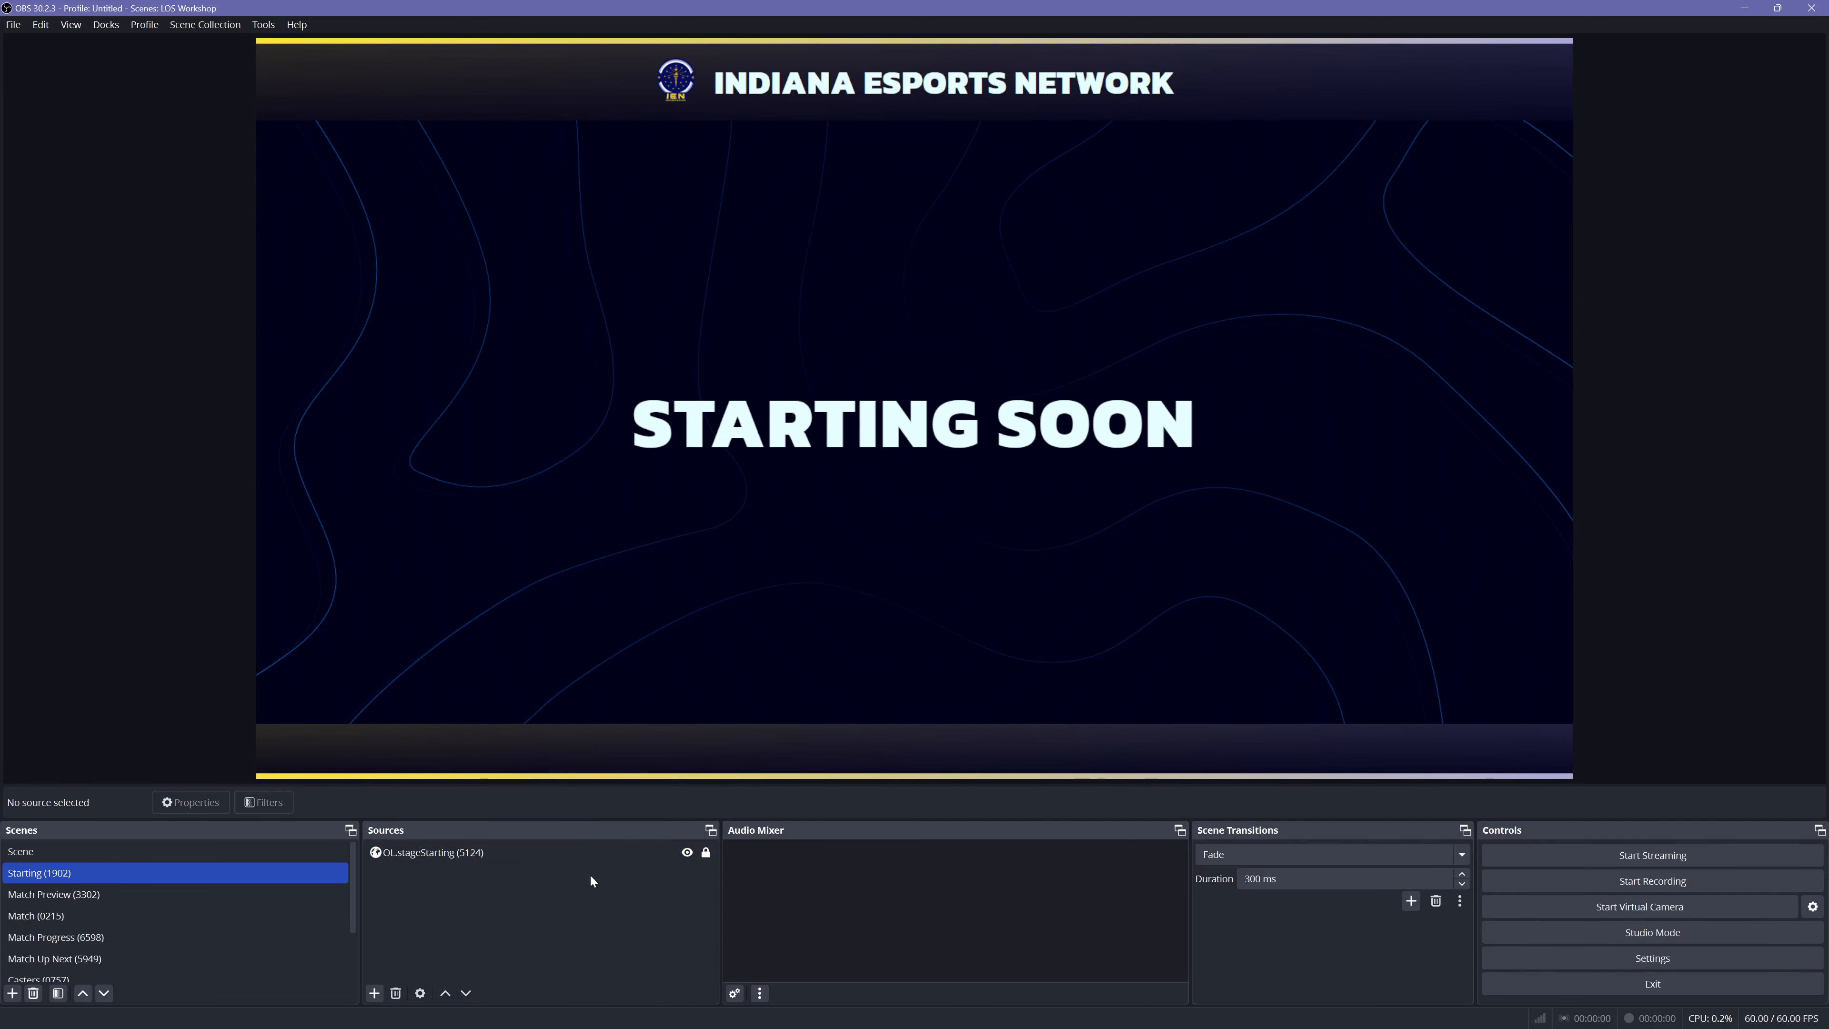
pyautogui.click(56, 896)
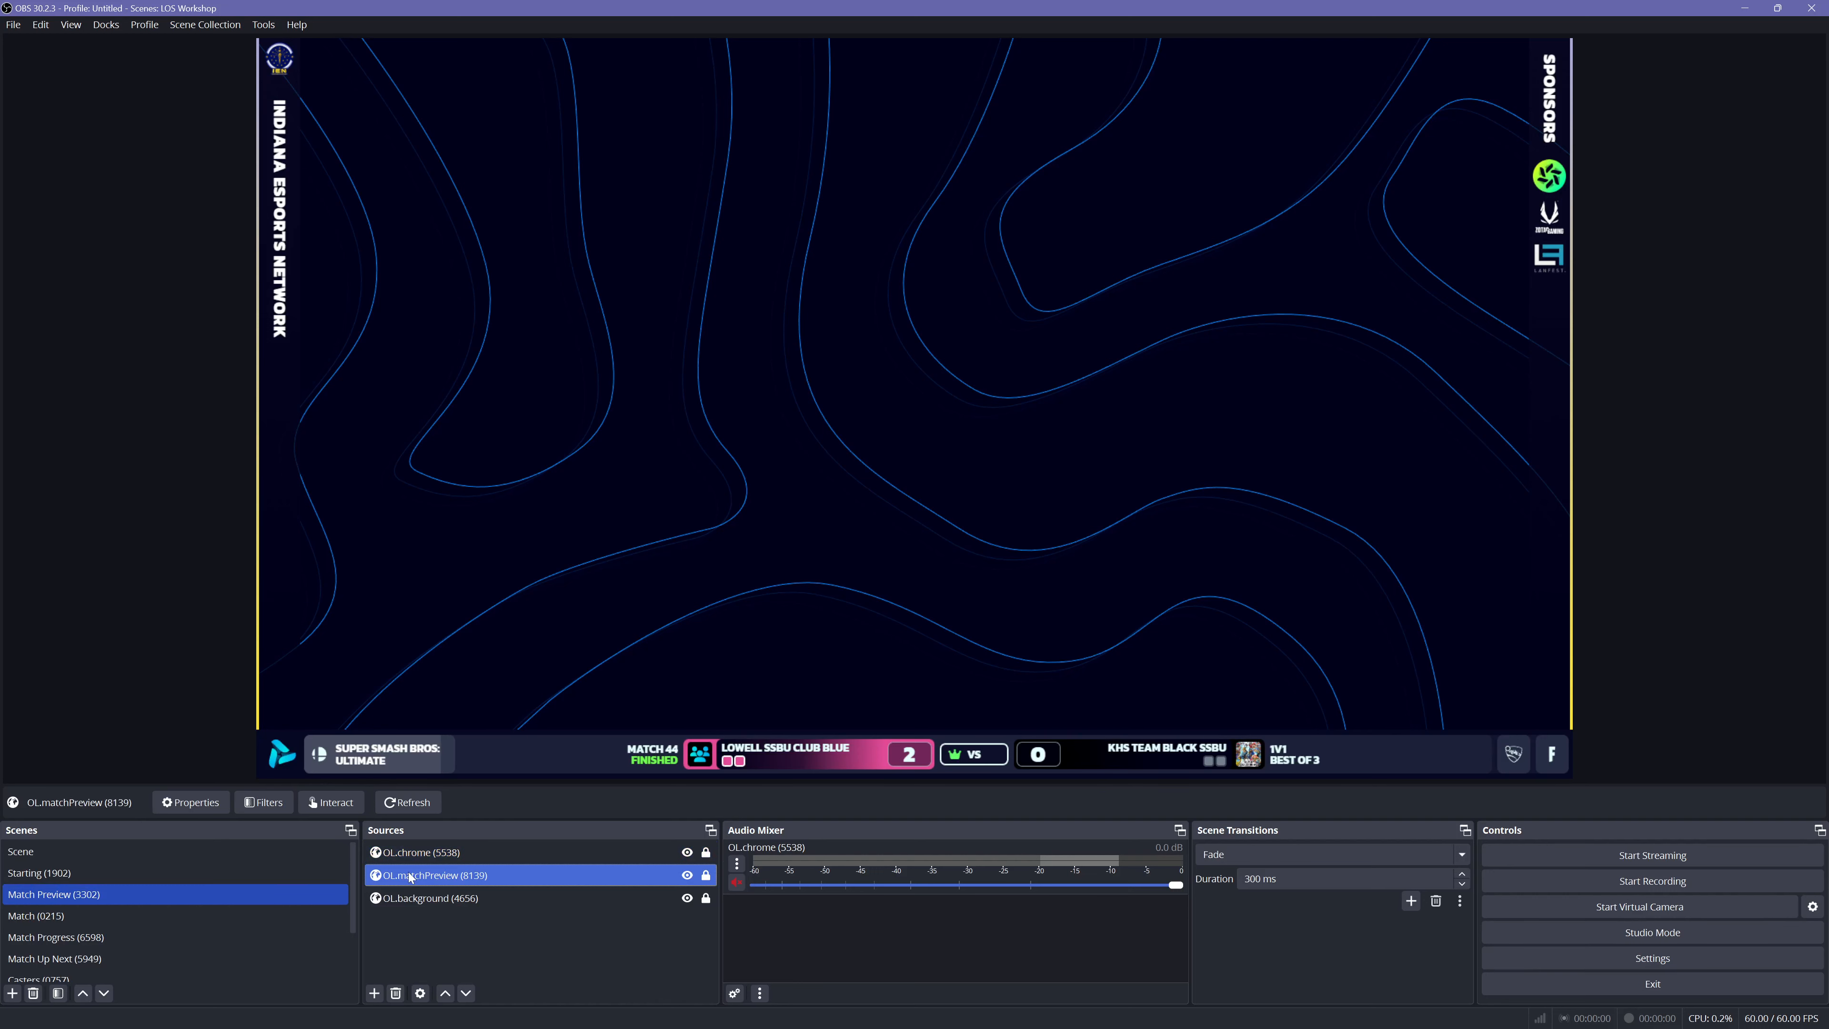
pyautogui.click(440, 896)
pyautogui.click(296, 916)
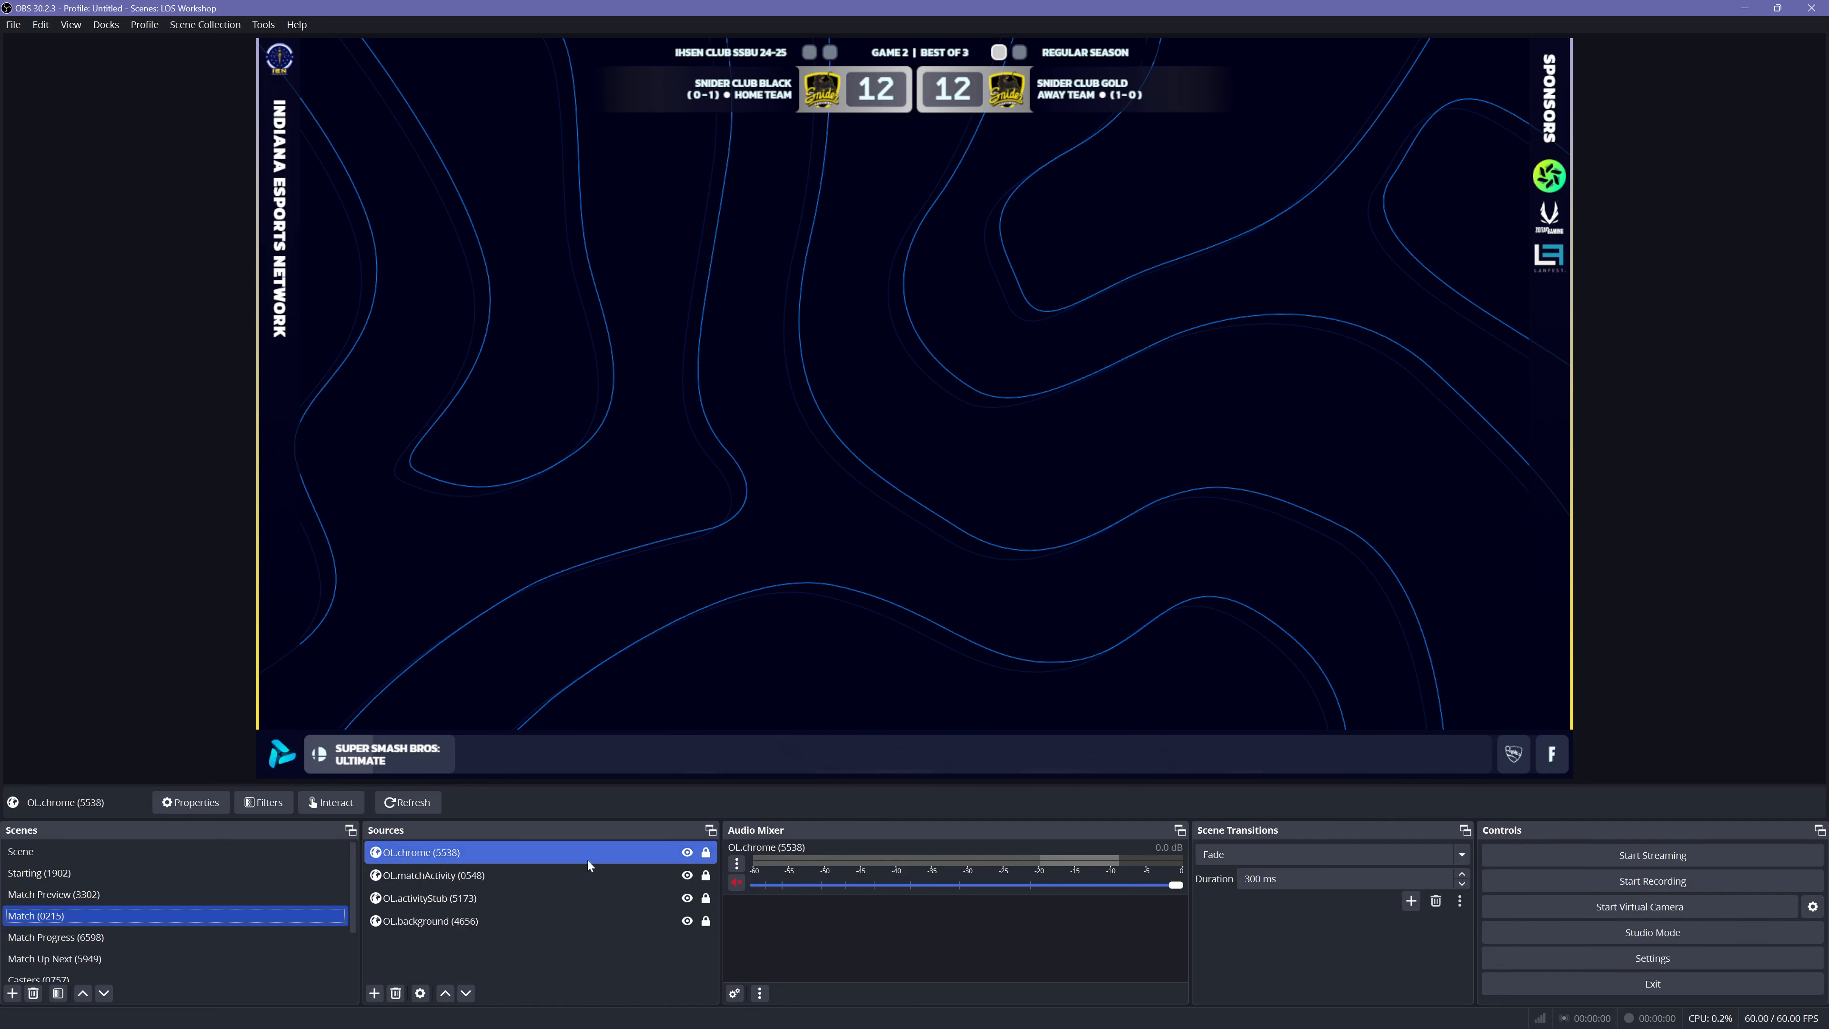
pyautogui.click(374, 992)
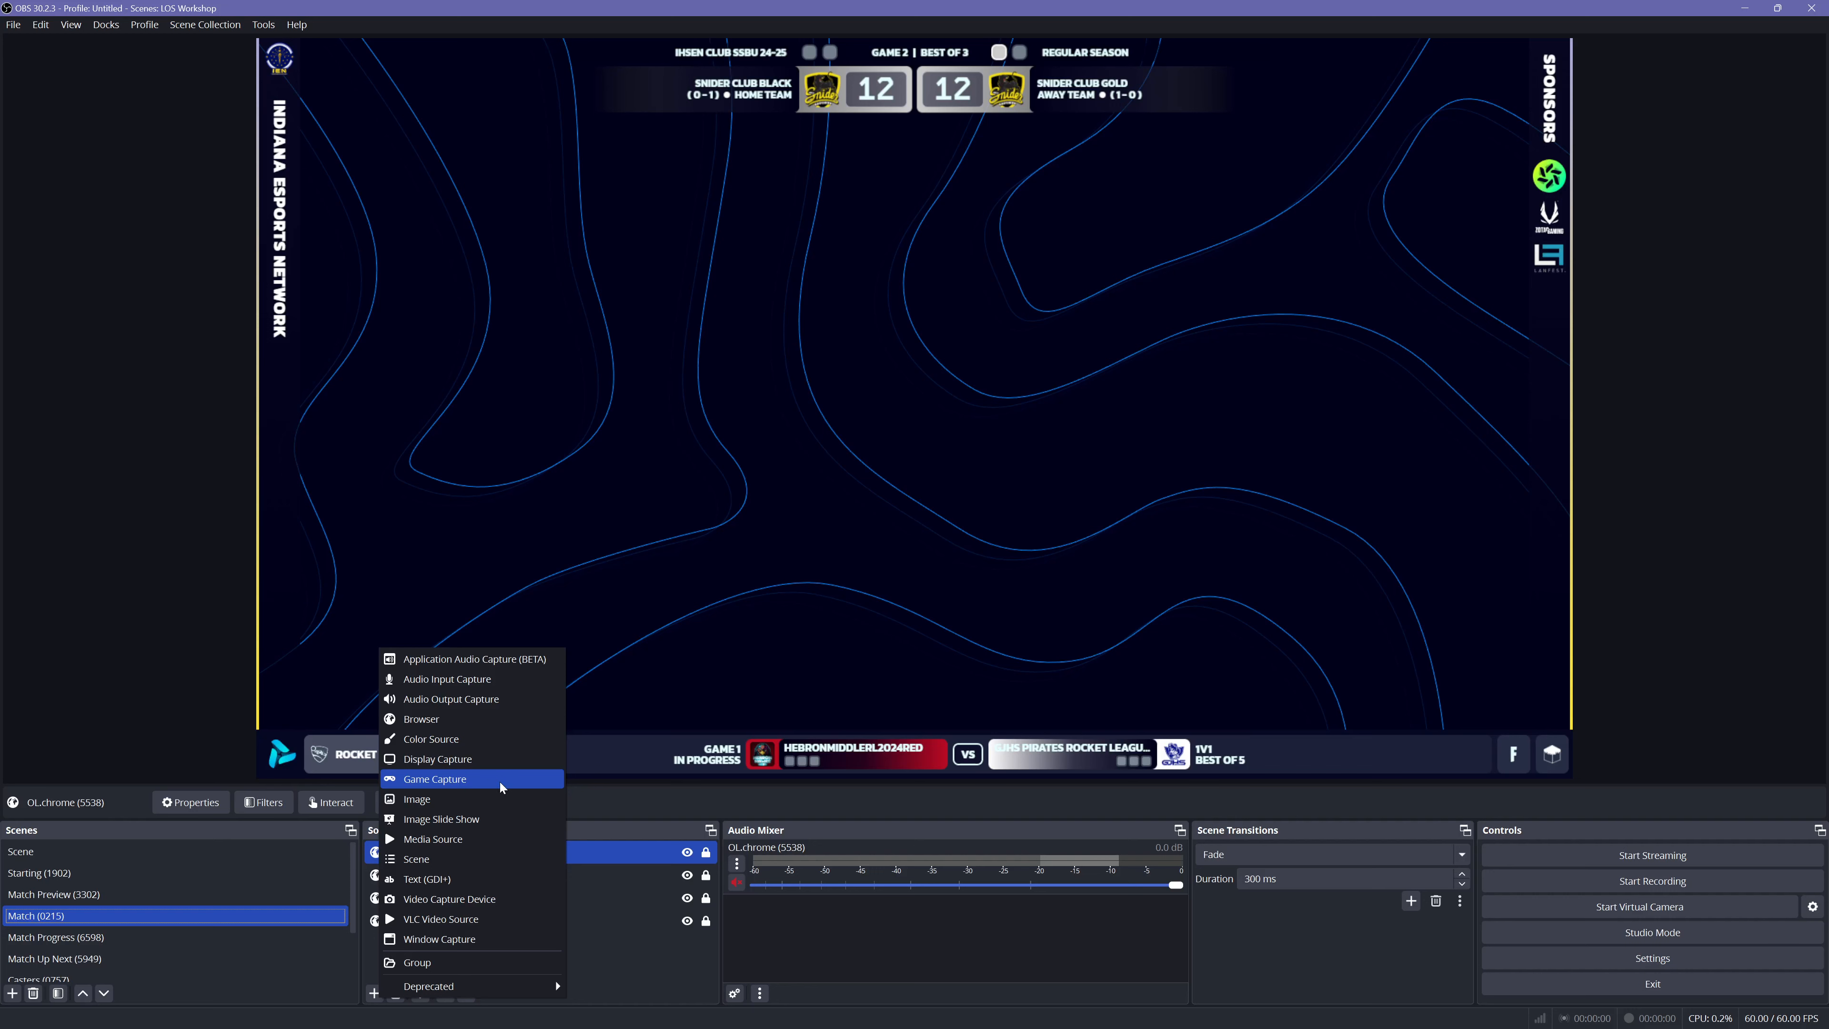
pyautogui.click(626, 965)
# Step: Preview the Match Progress, Match Up Next, Casters, On Break and Ending scenes, then go back to Casters
pyautogui.click(73, 936)
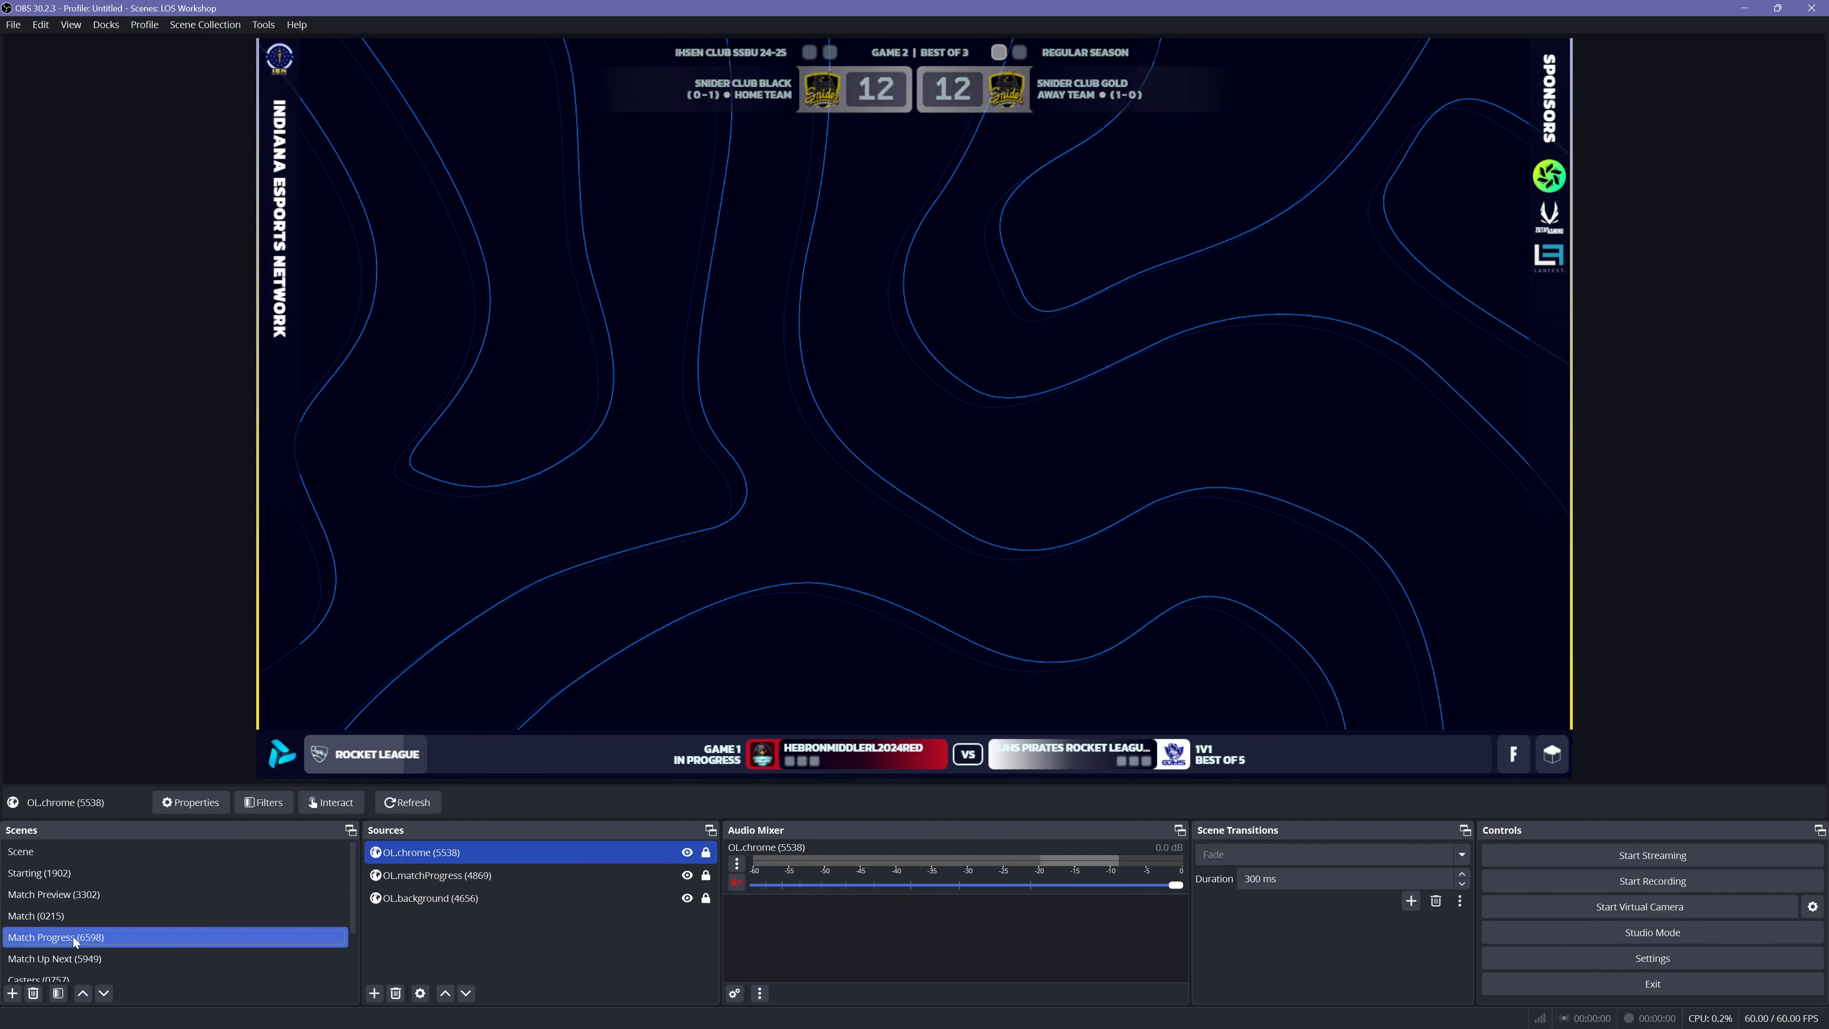
pyautogui.click(62, 958)
pyautogui.scroll(-1, 90, 920)
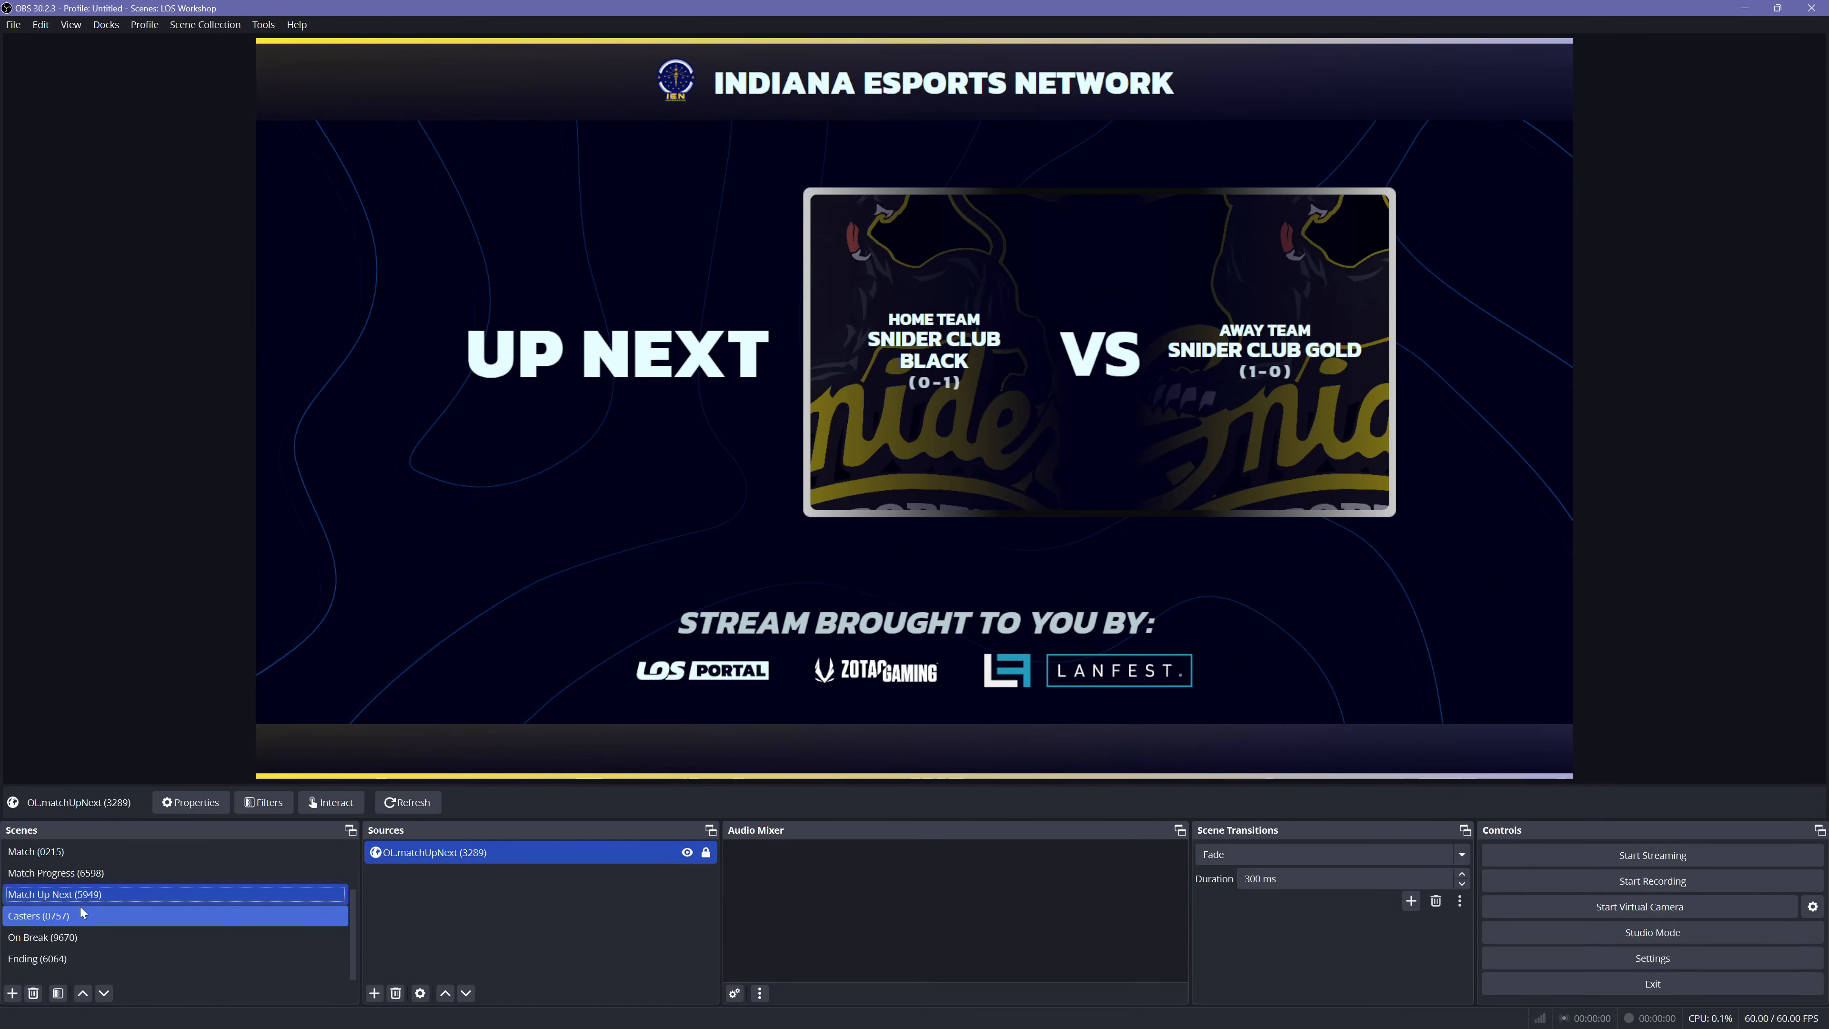
pyautogui.click(57, 915)
pyautogui.click(55, 941)
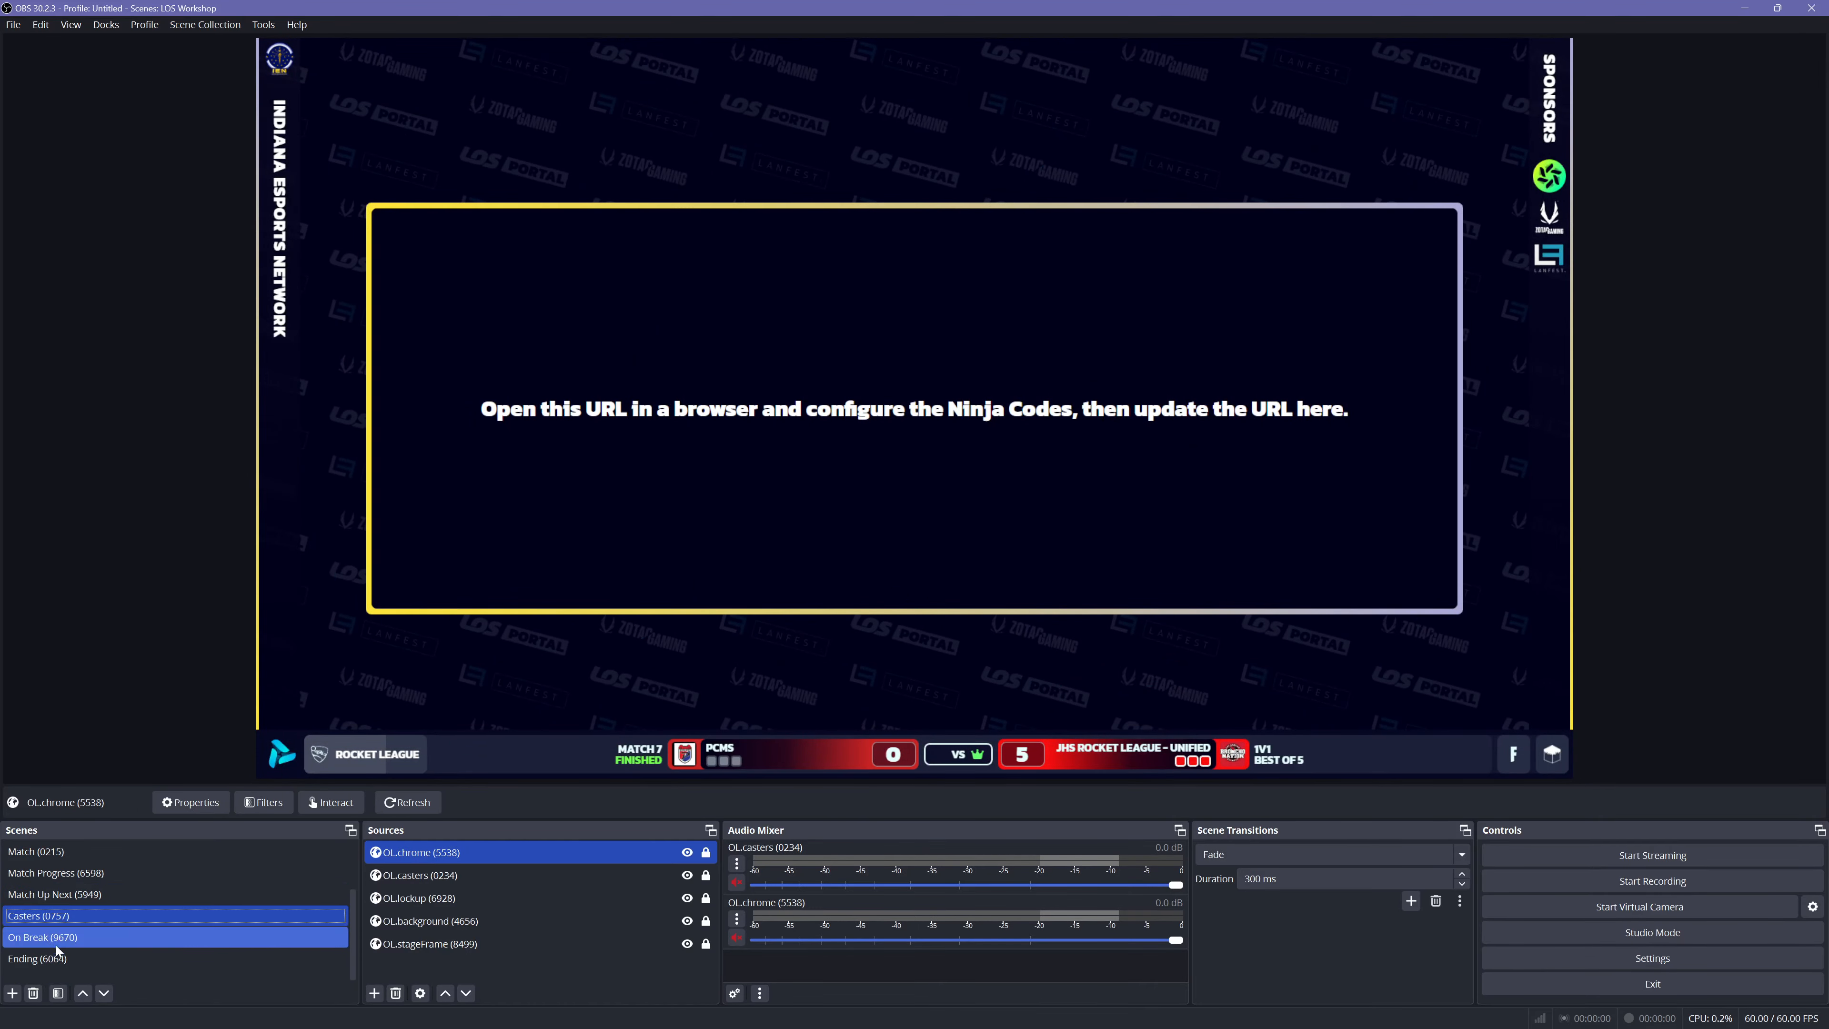
pyautogui.click(57, 964)
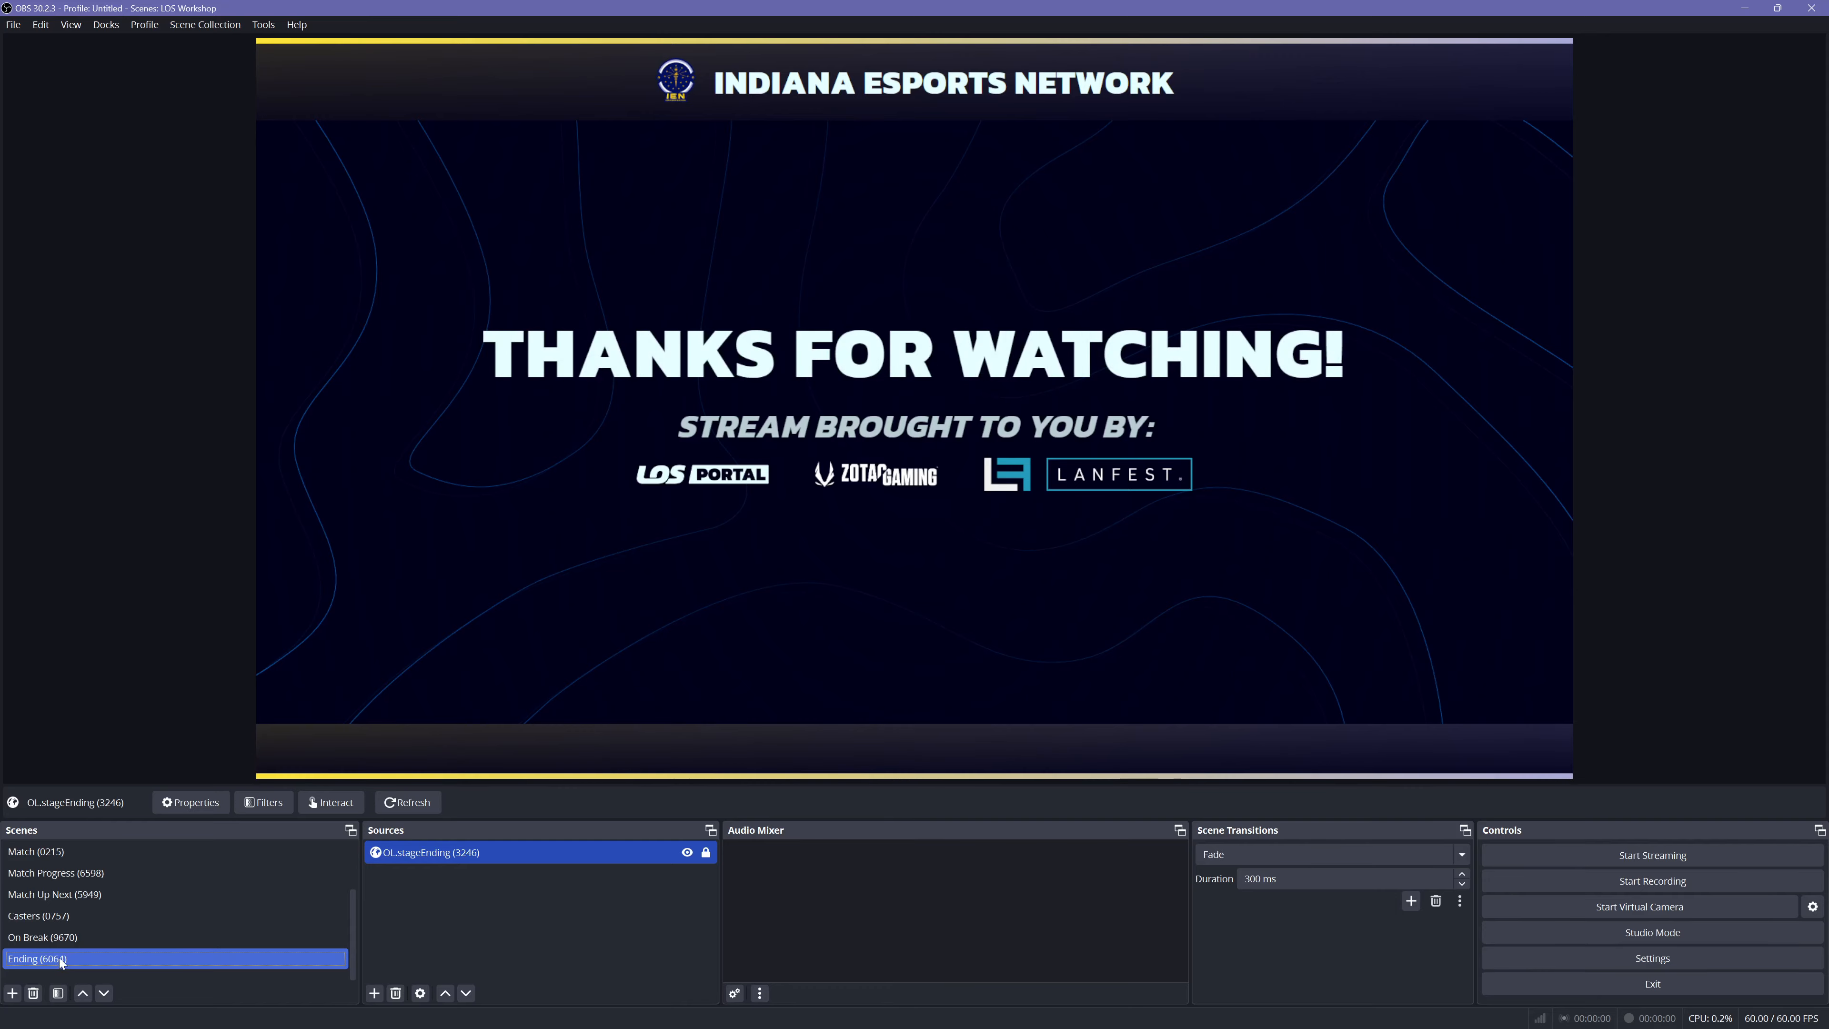
pyautogui.click(56, 917)
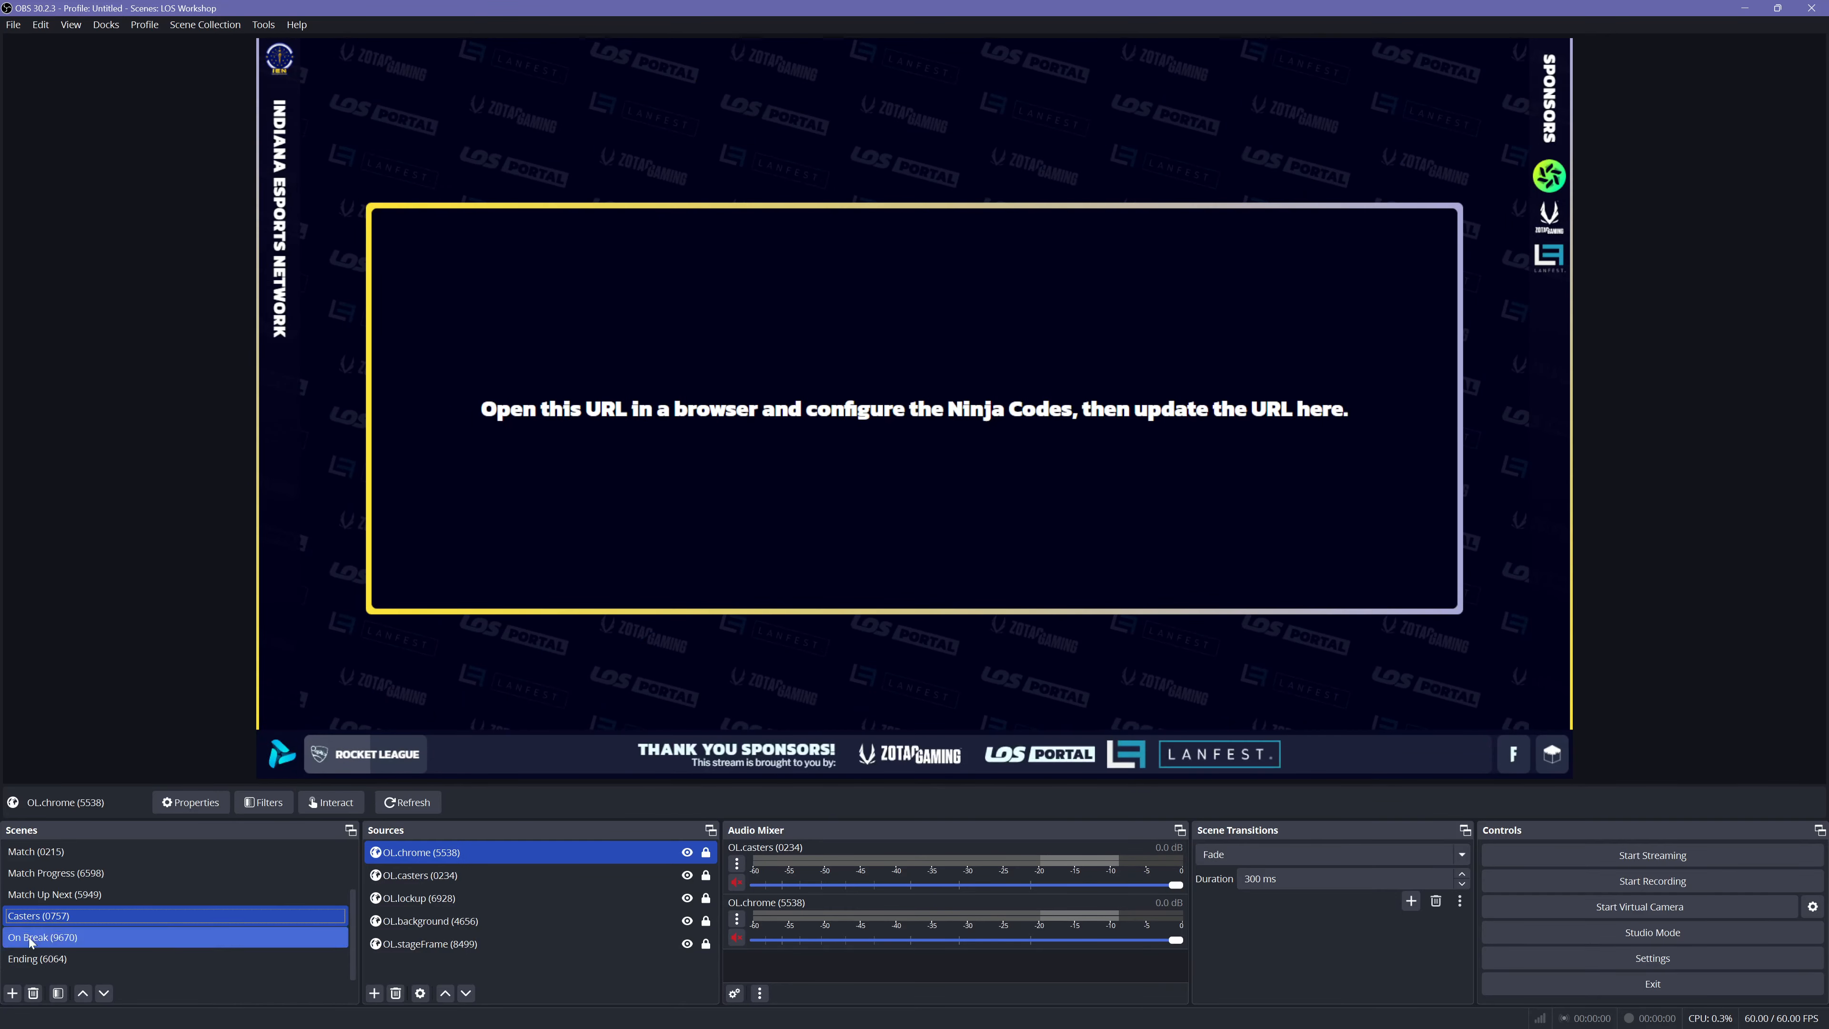
# Step: Compare the Match and Match Progress scenes, finishing on the Match scene
pyautogui.scroll(3, 59, 928)
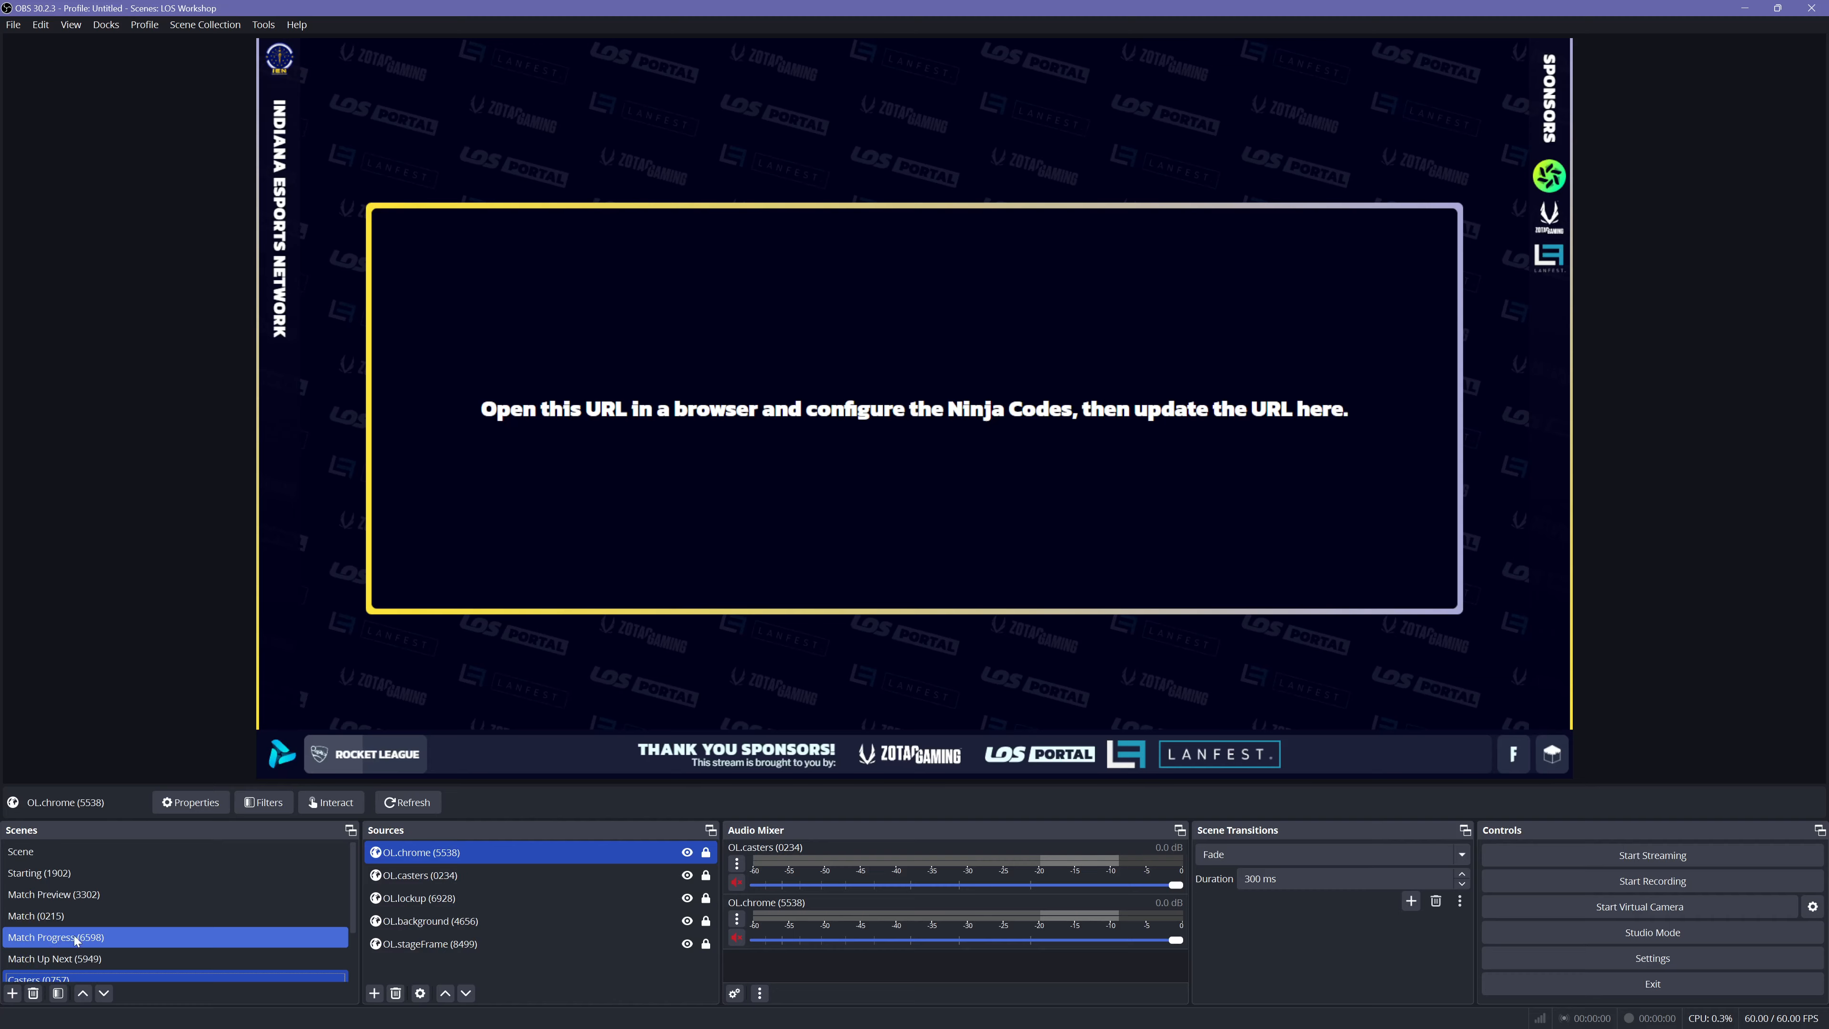
pyautogui.click(44, 922)
pyautogui.click(46, 937)
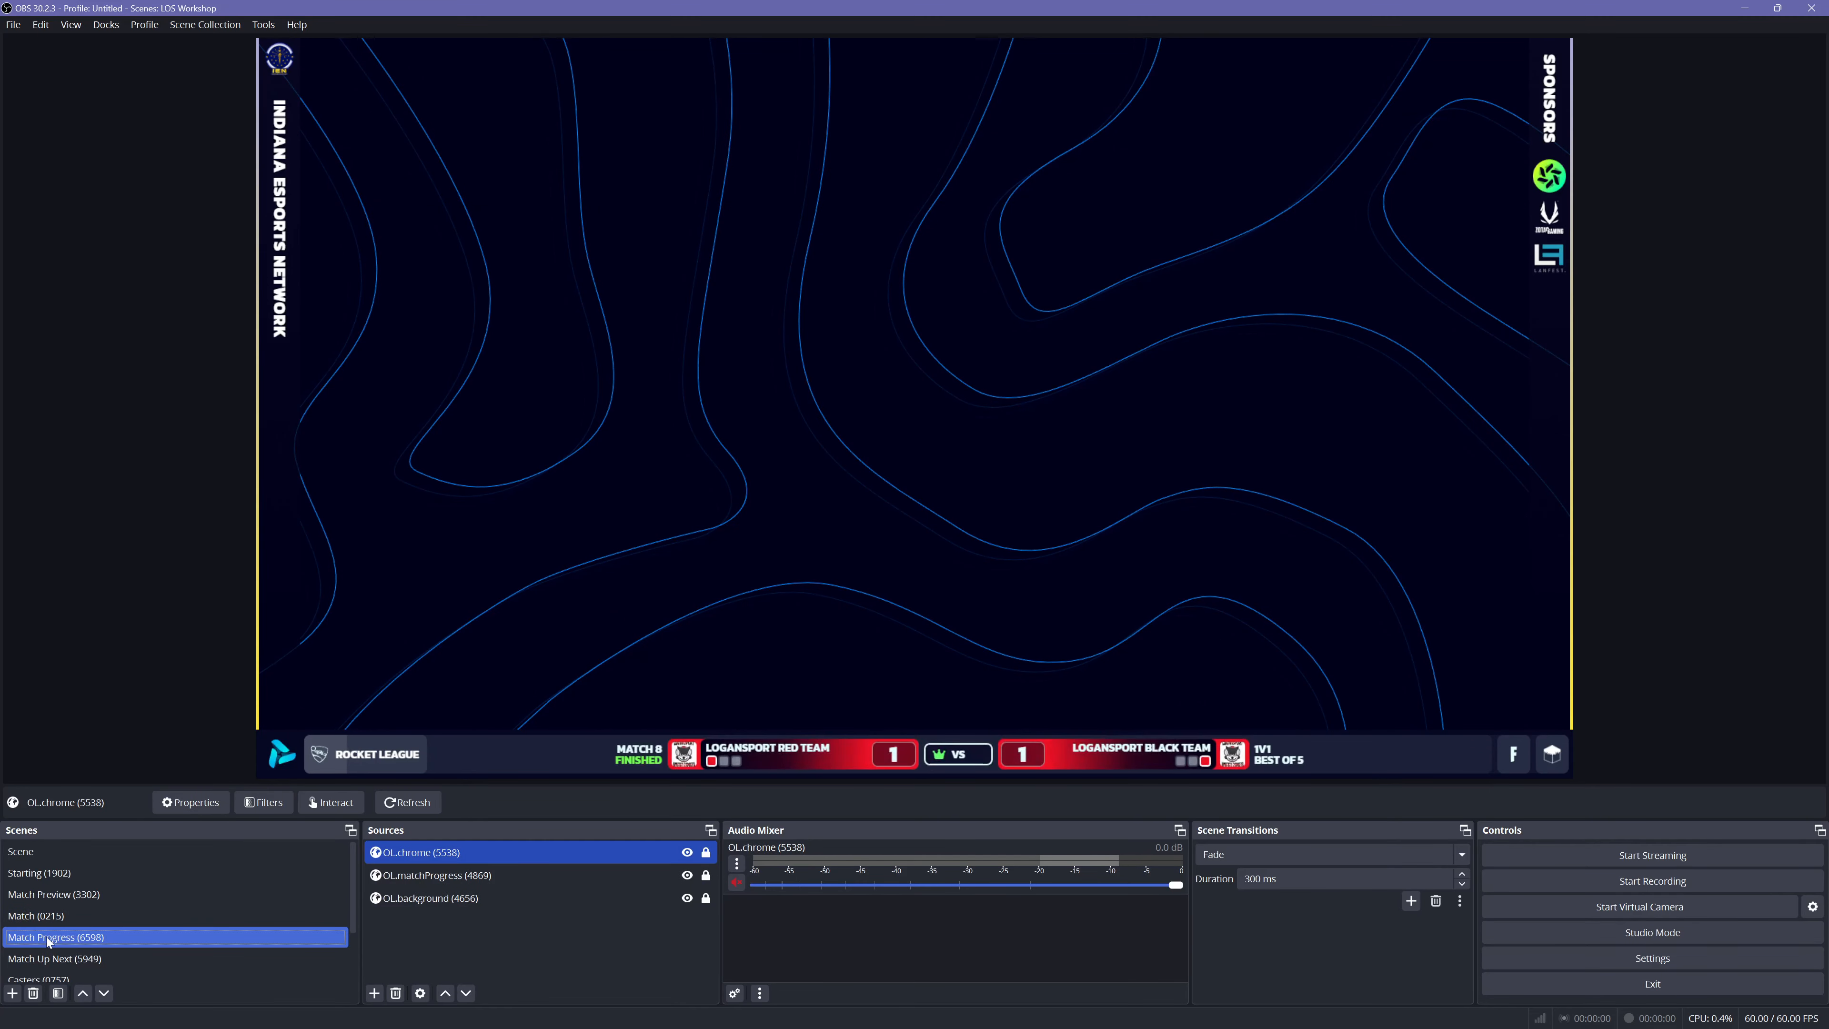
pyautogui.click(85, 919)
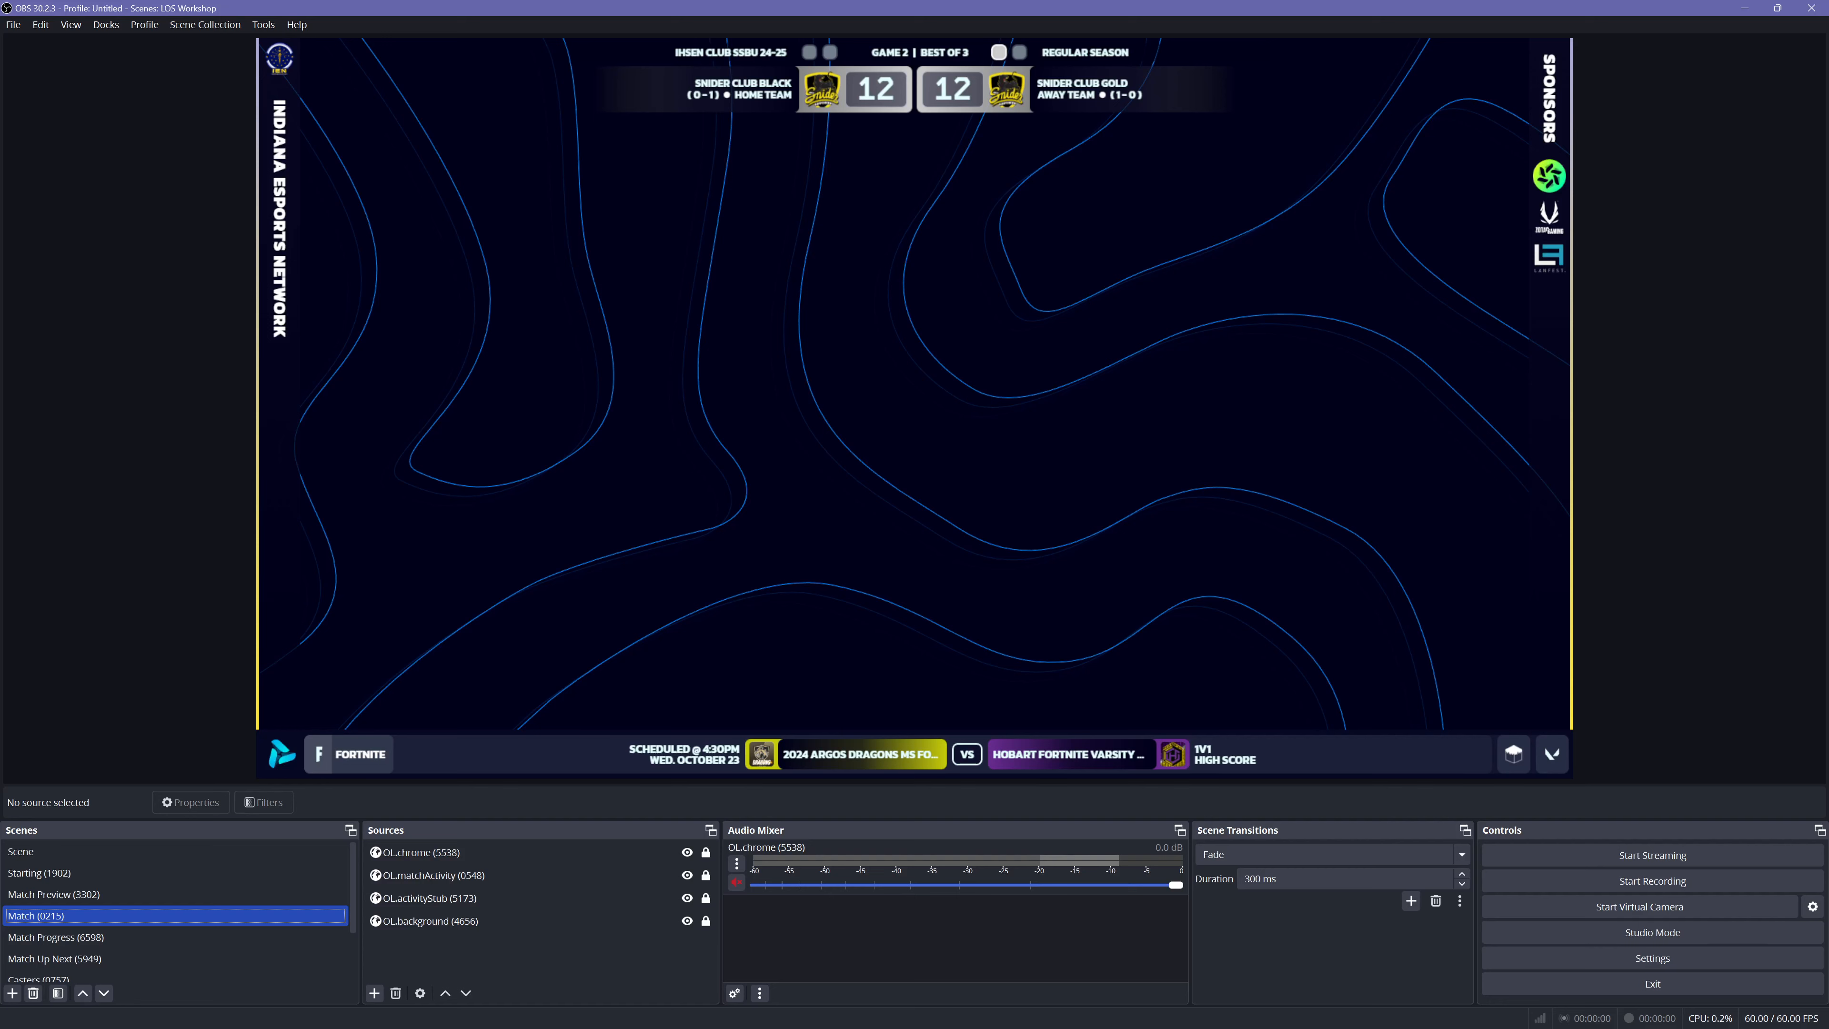
# Step: Switch to the browser's match page and set the Game 2 scores to 10 for Snider SSBU Club Black and 11 for Snider SSBU Club Gold
pyautogui.hotkey('alt', 'Tab')
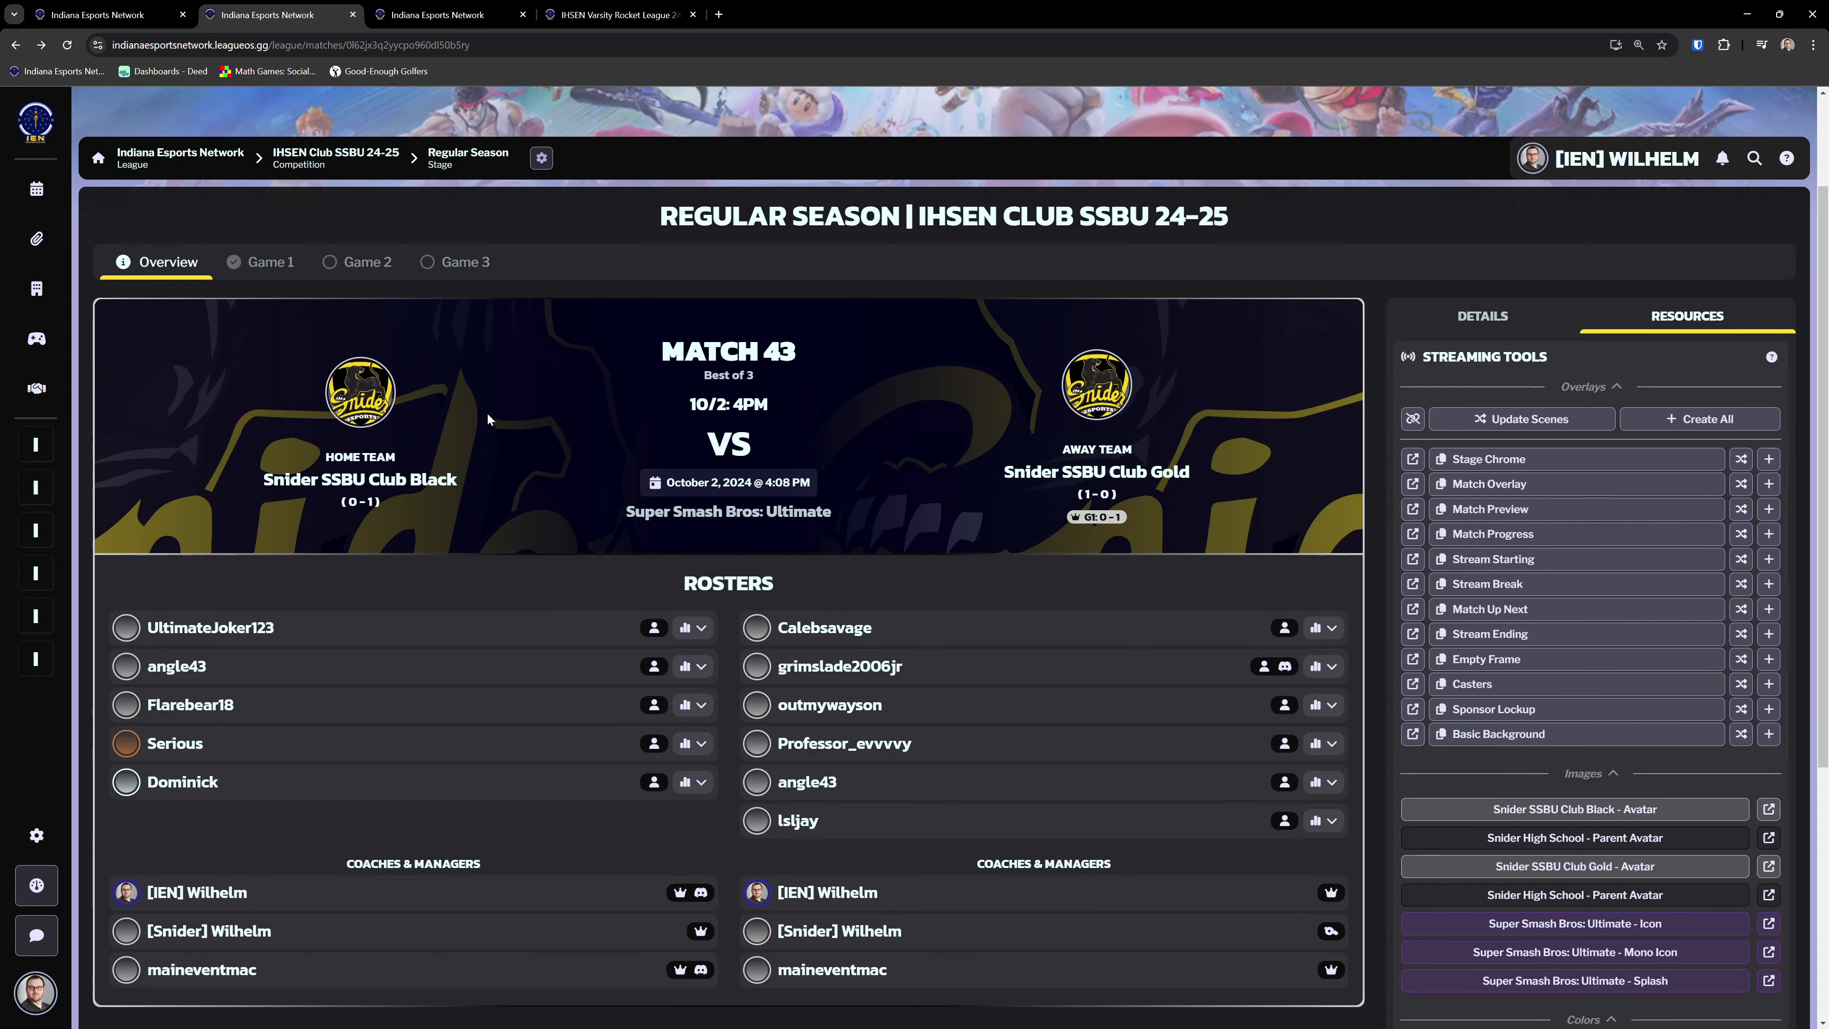
pyautogui.click(358, 262)
pyautogui.scroll(-5, 1034, 503)
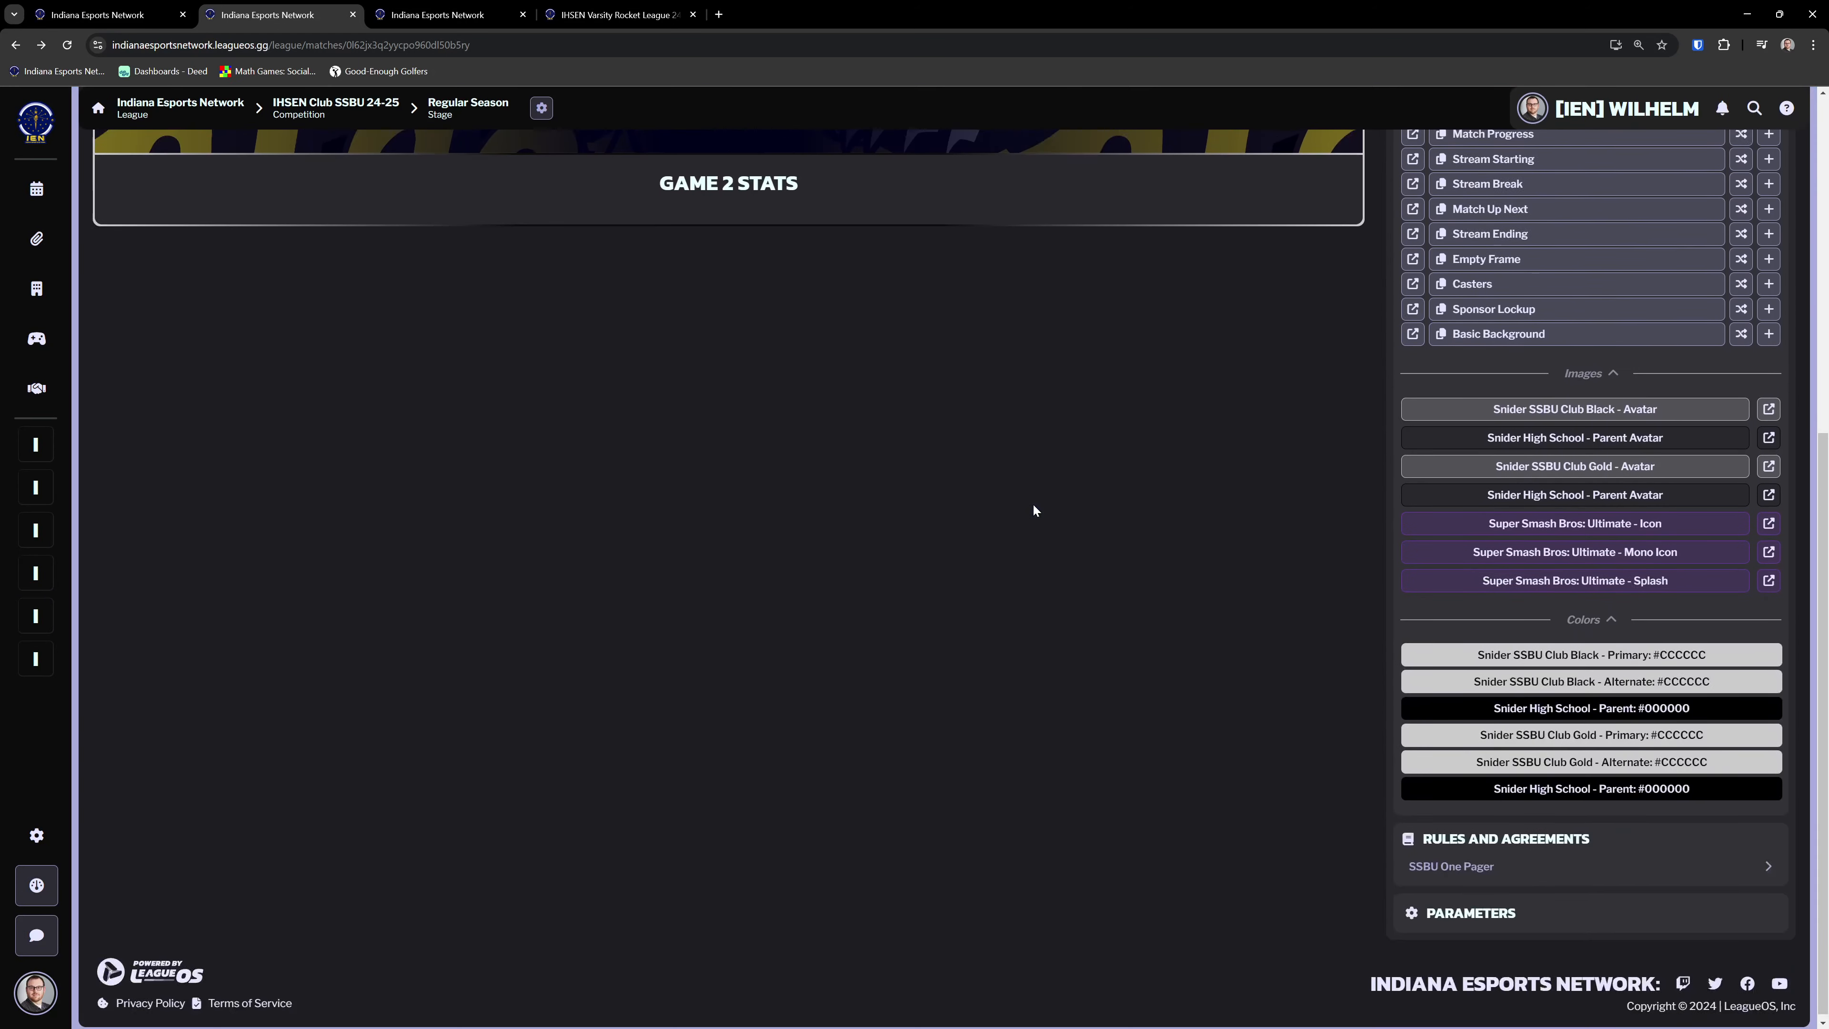
pyautogui.scroll(5, 1097, 503)
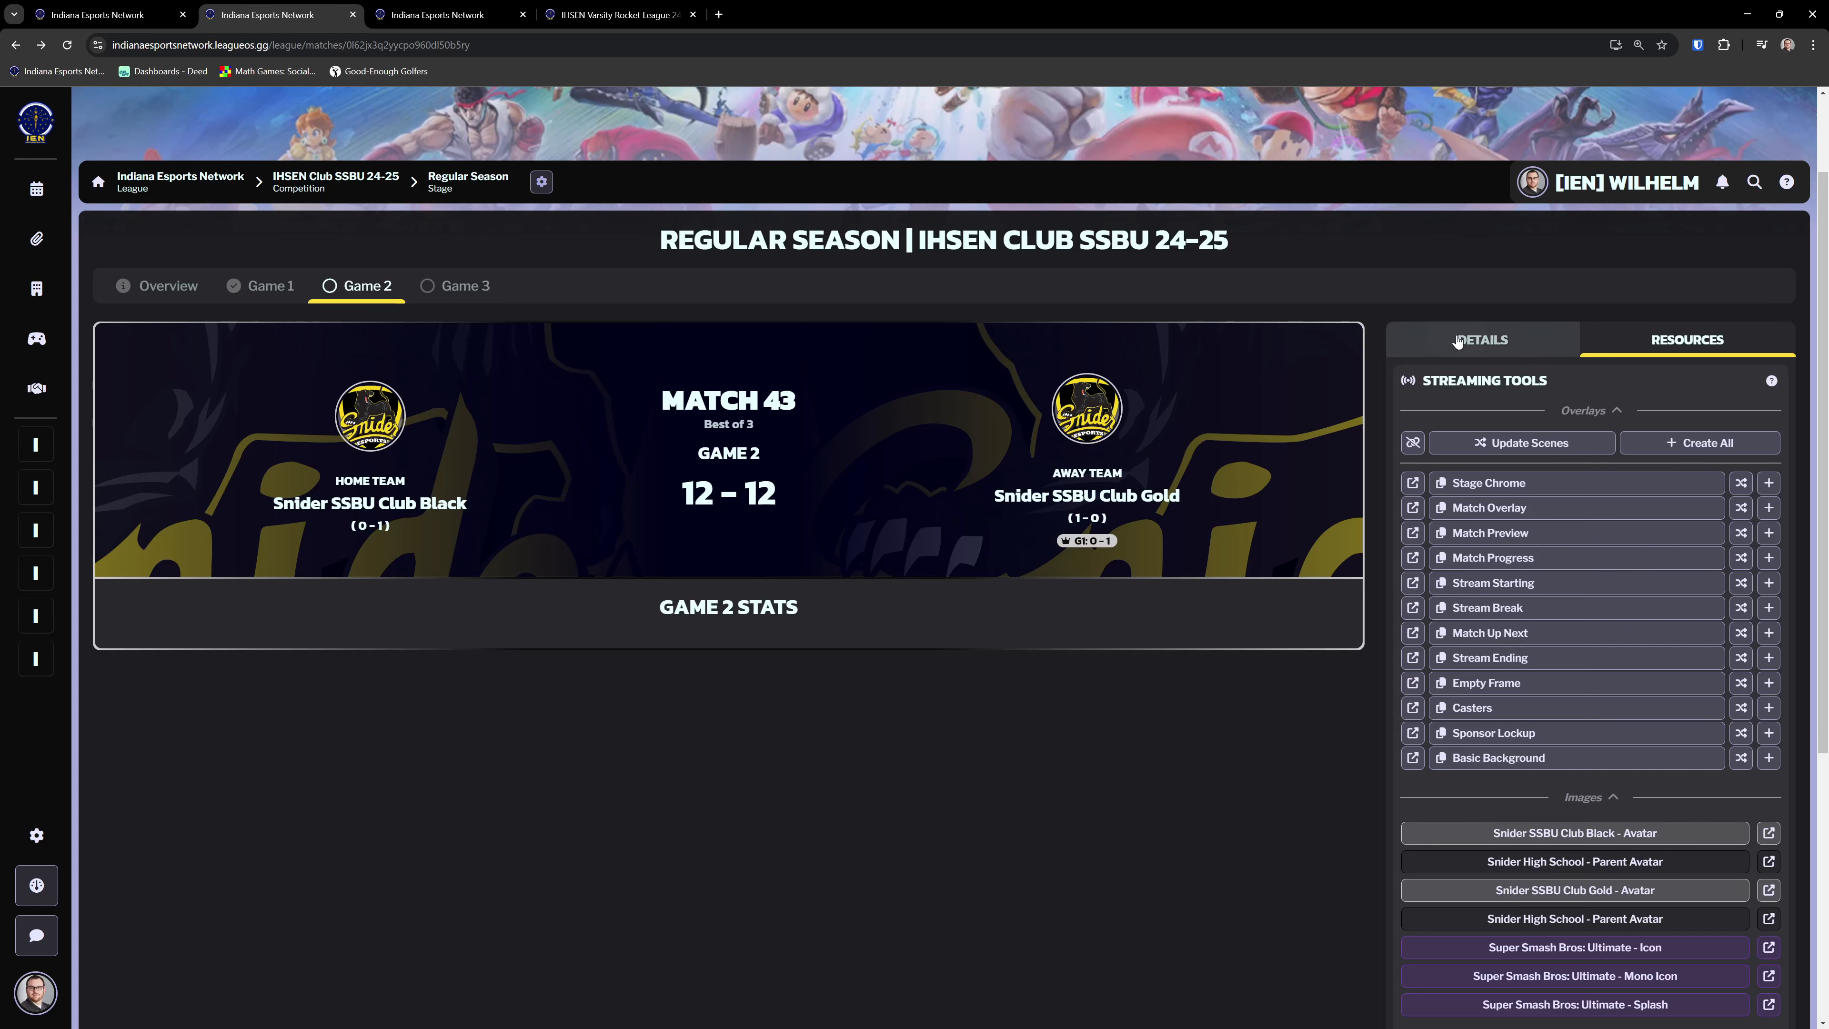
pyautogui.scroll(-5, 1373, 518)
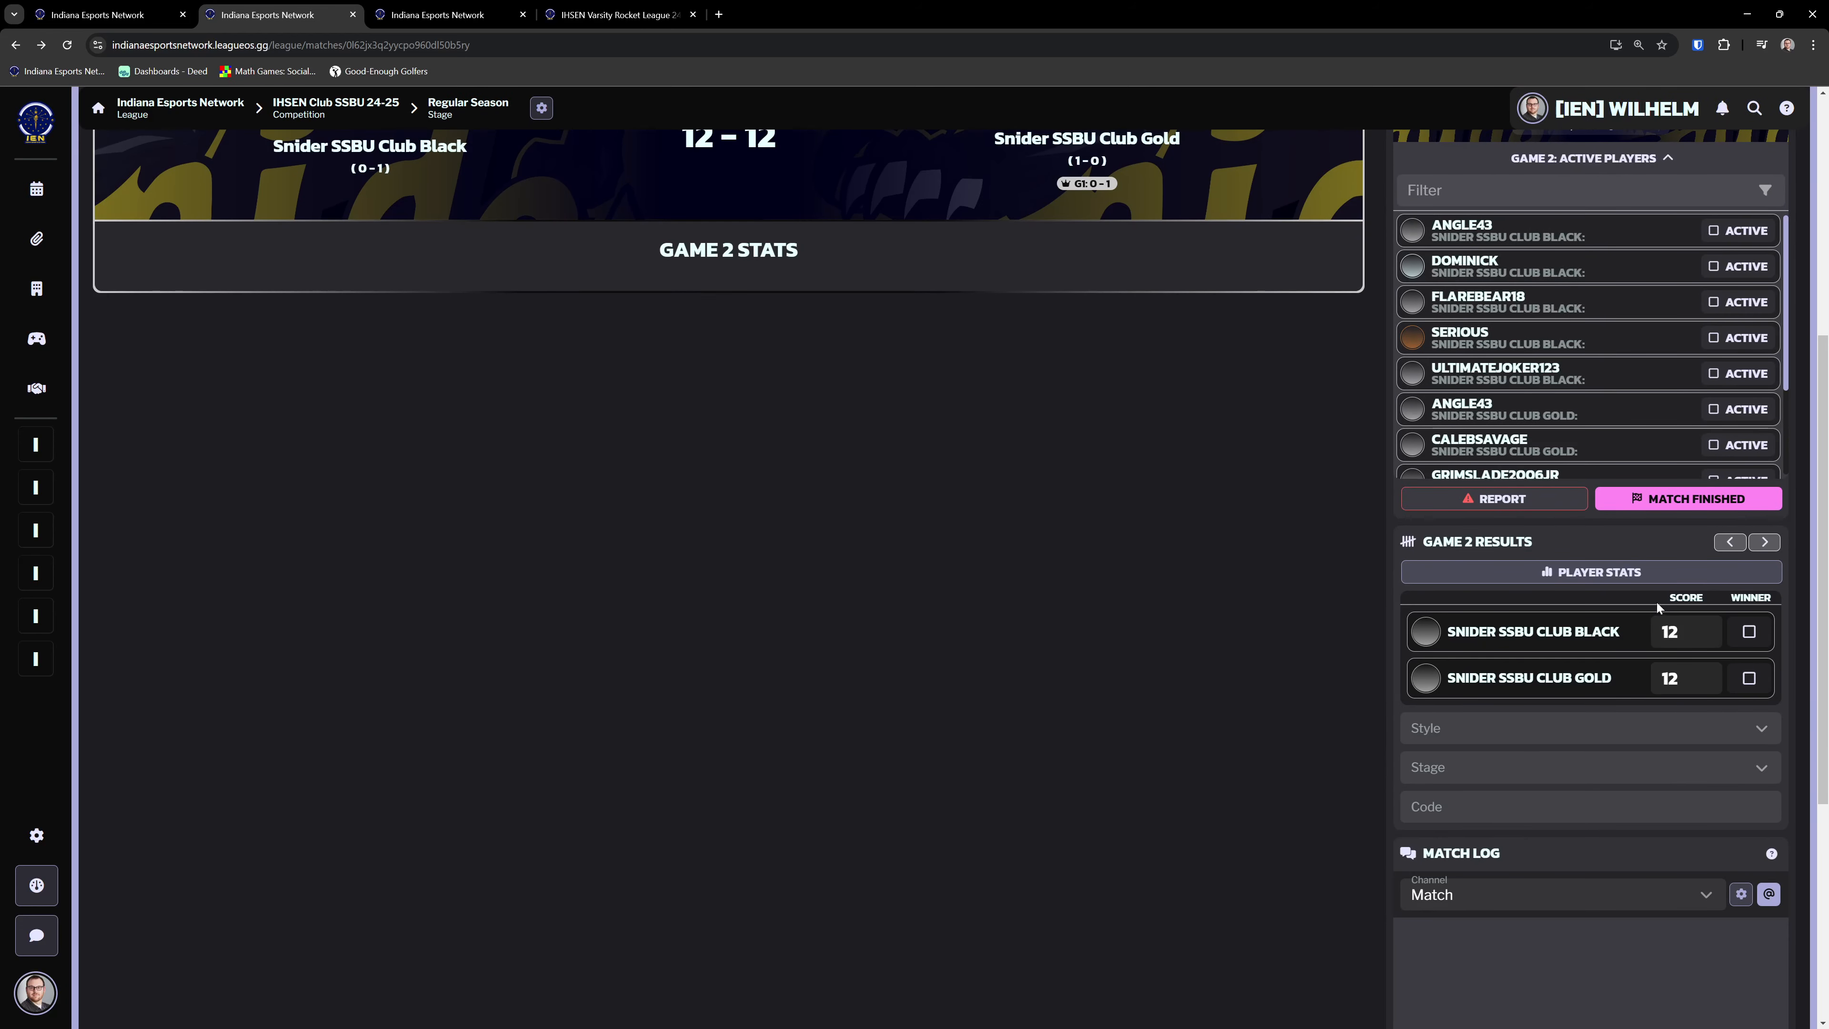
pyautogui.scroll(3, 814, 677)
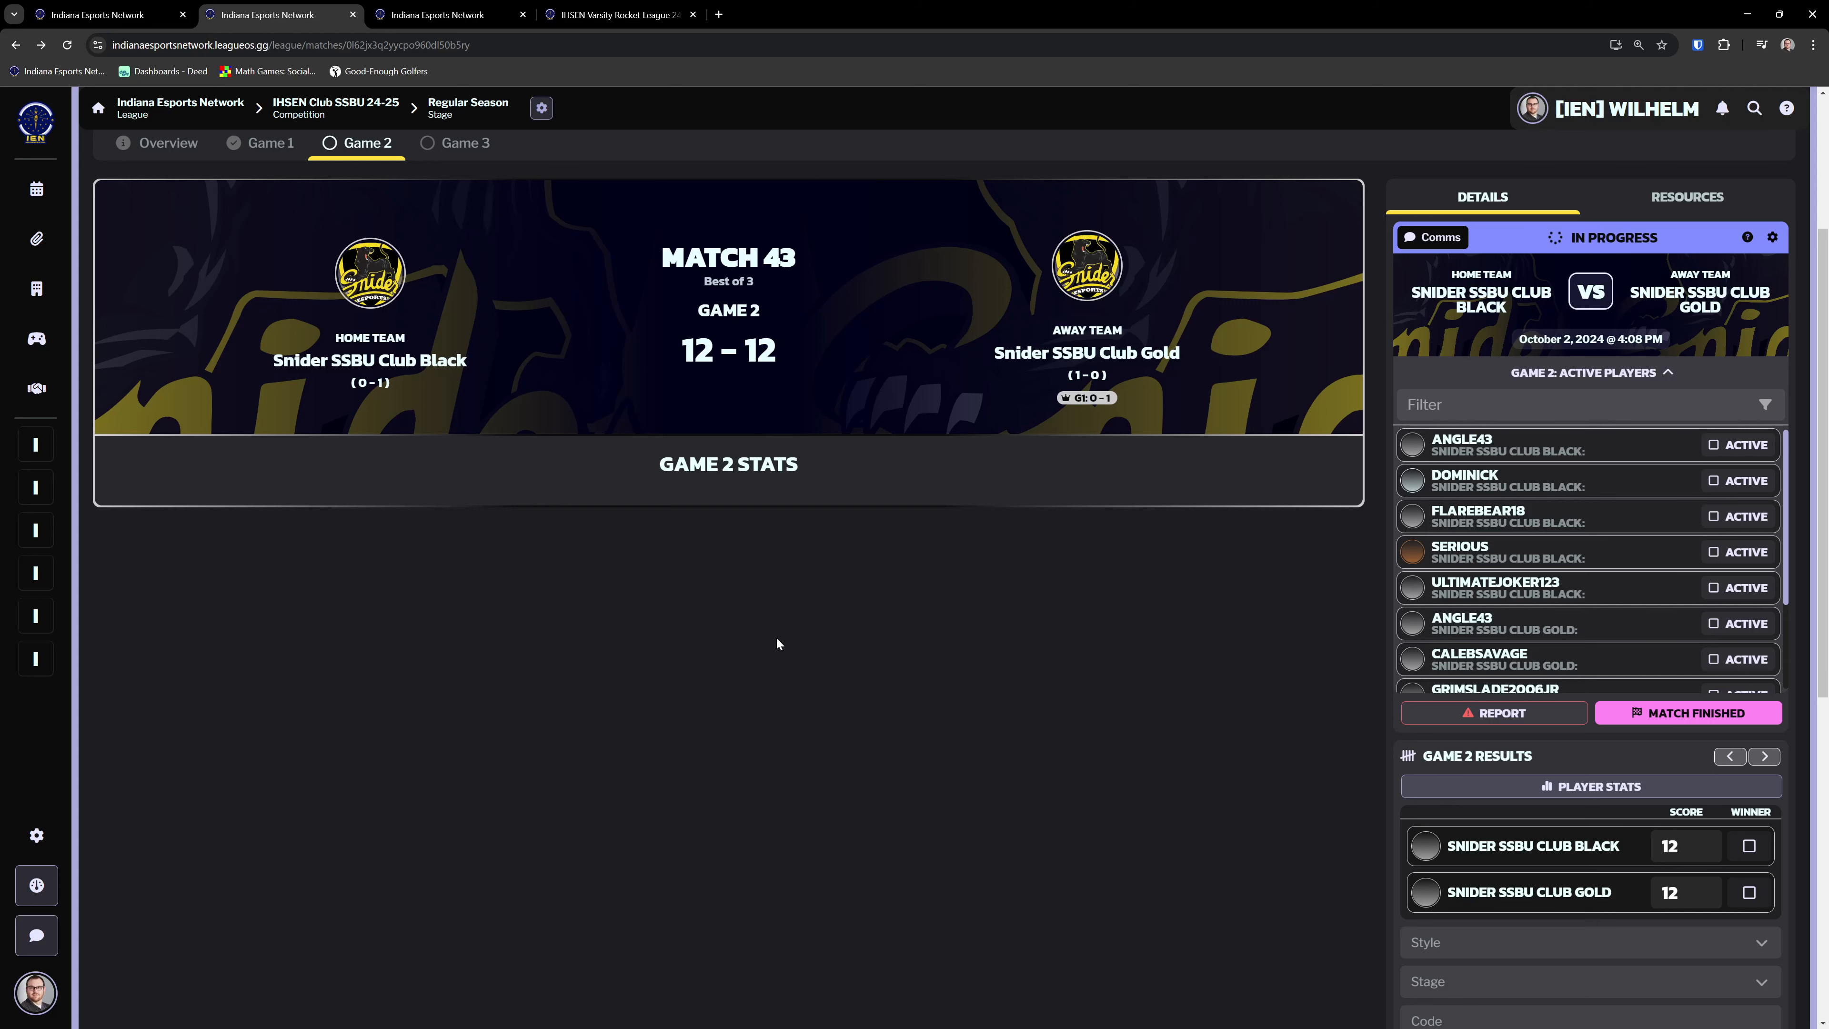
pyautogui.scroll(1, 744, 573)
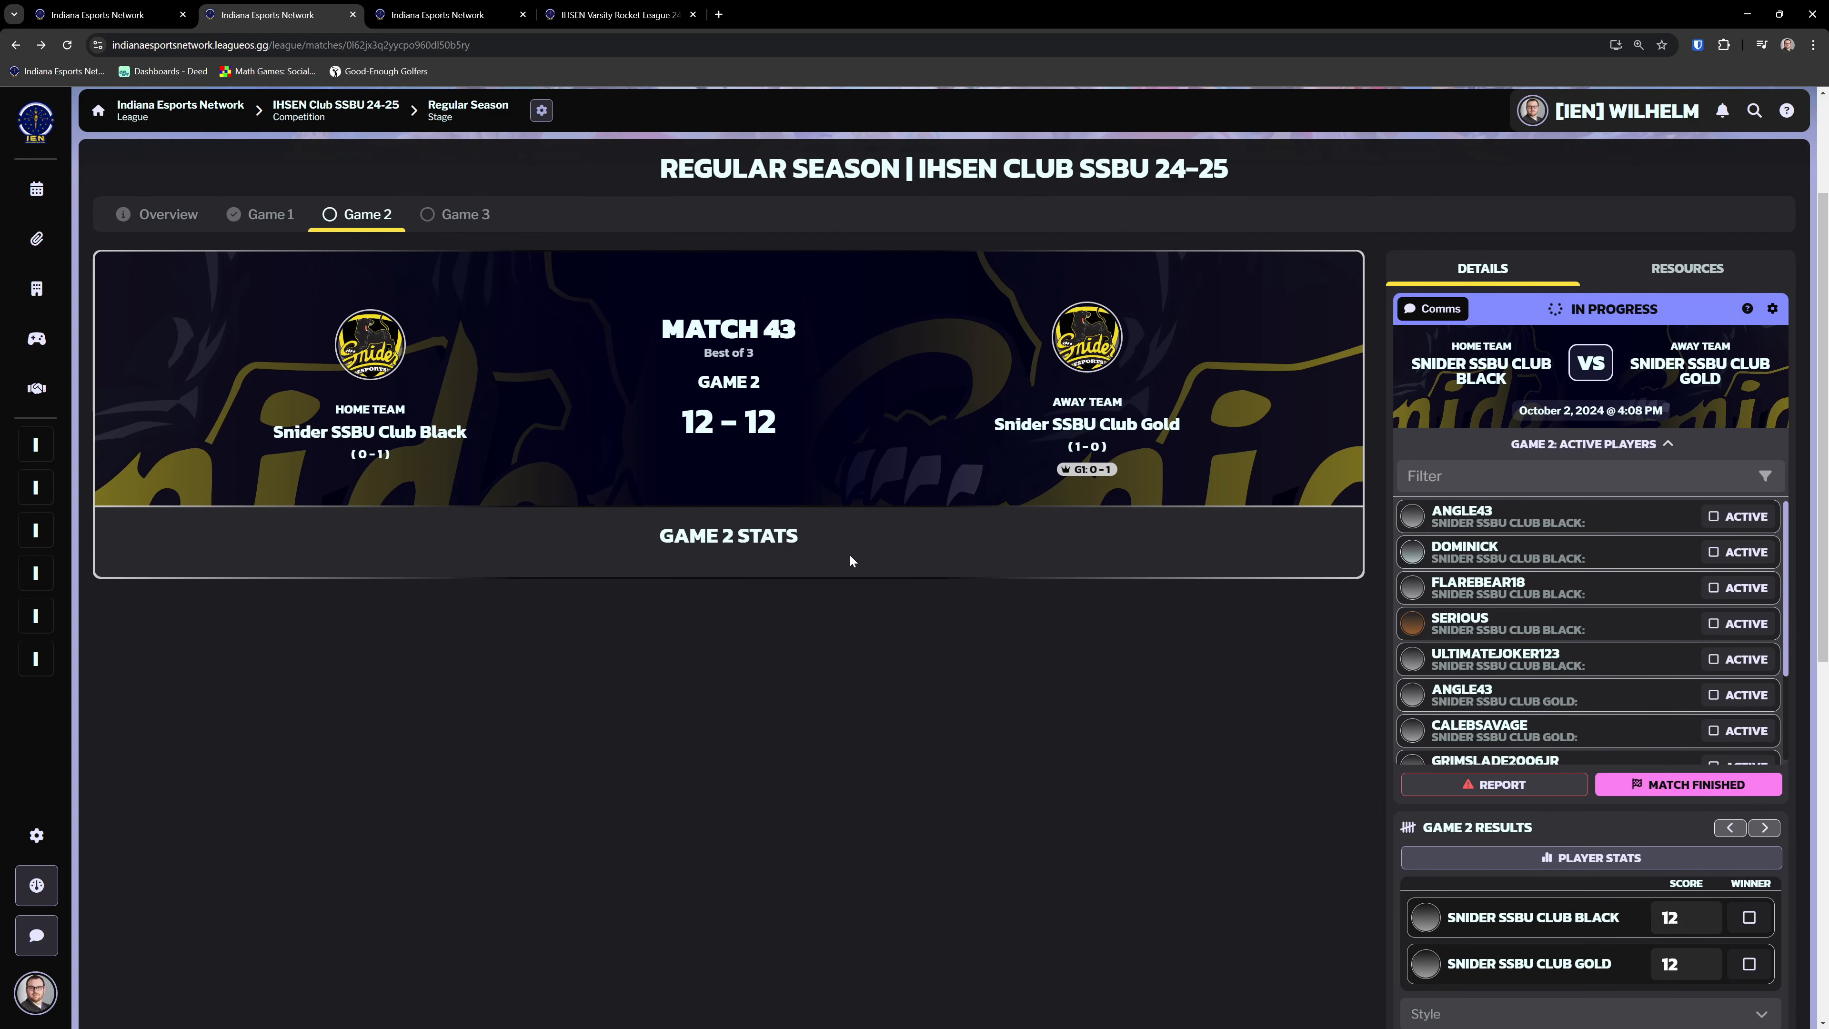
pyautogui.scroll(-1, 849, 553)
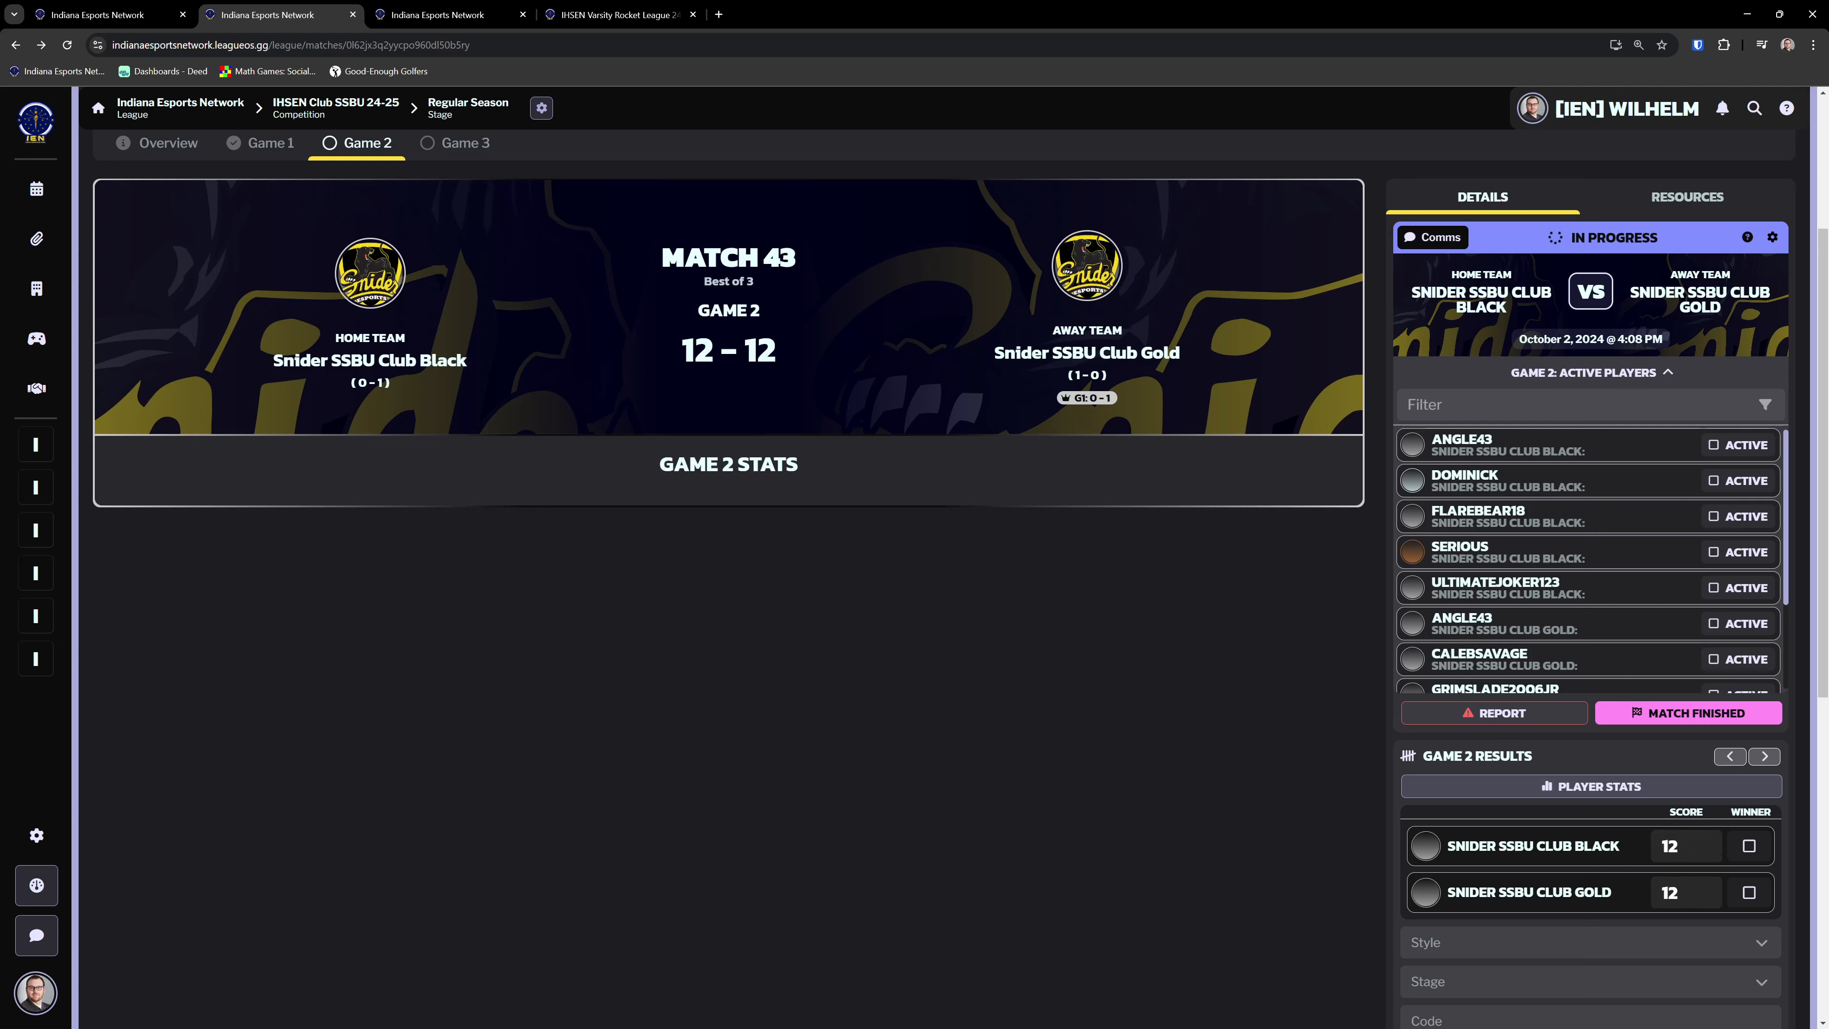
pyautogui.click(1704, 852)
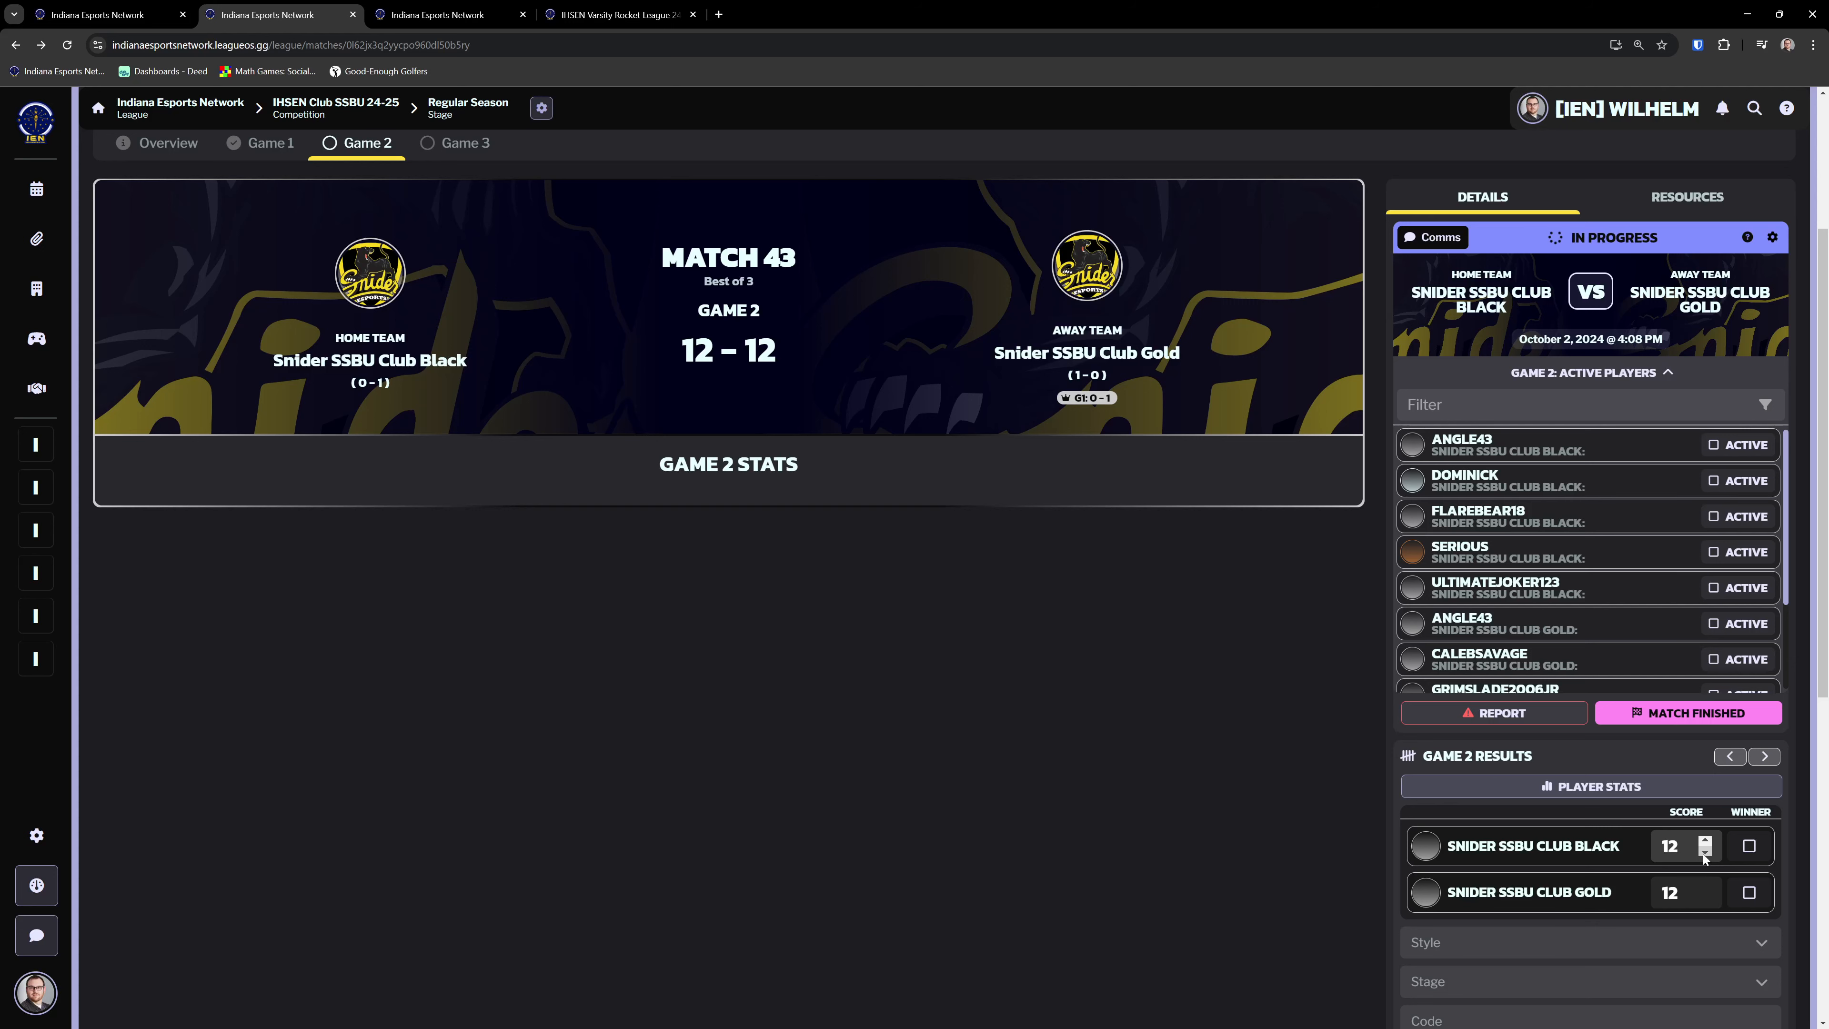
pyautogui.click(1704, 852)
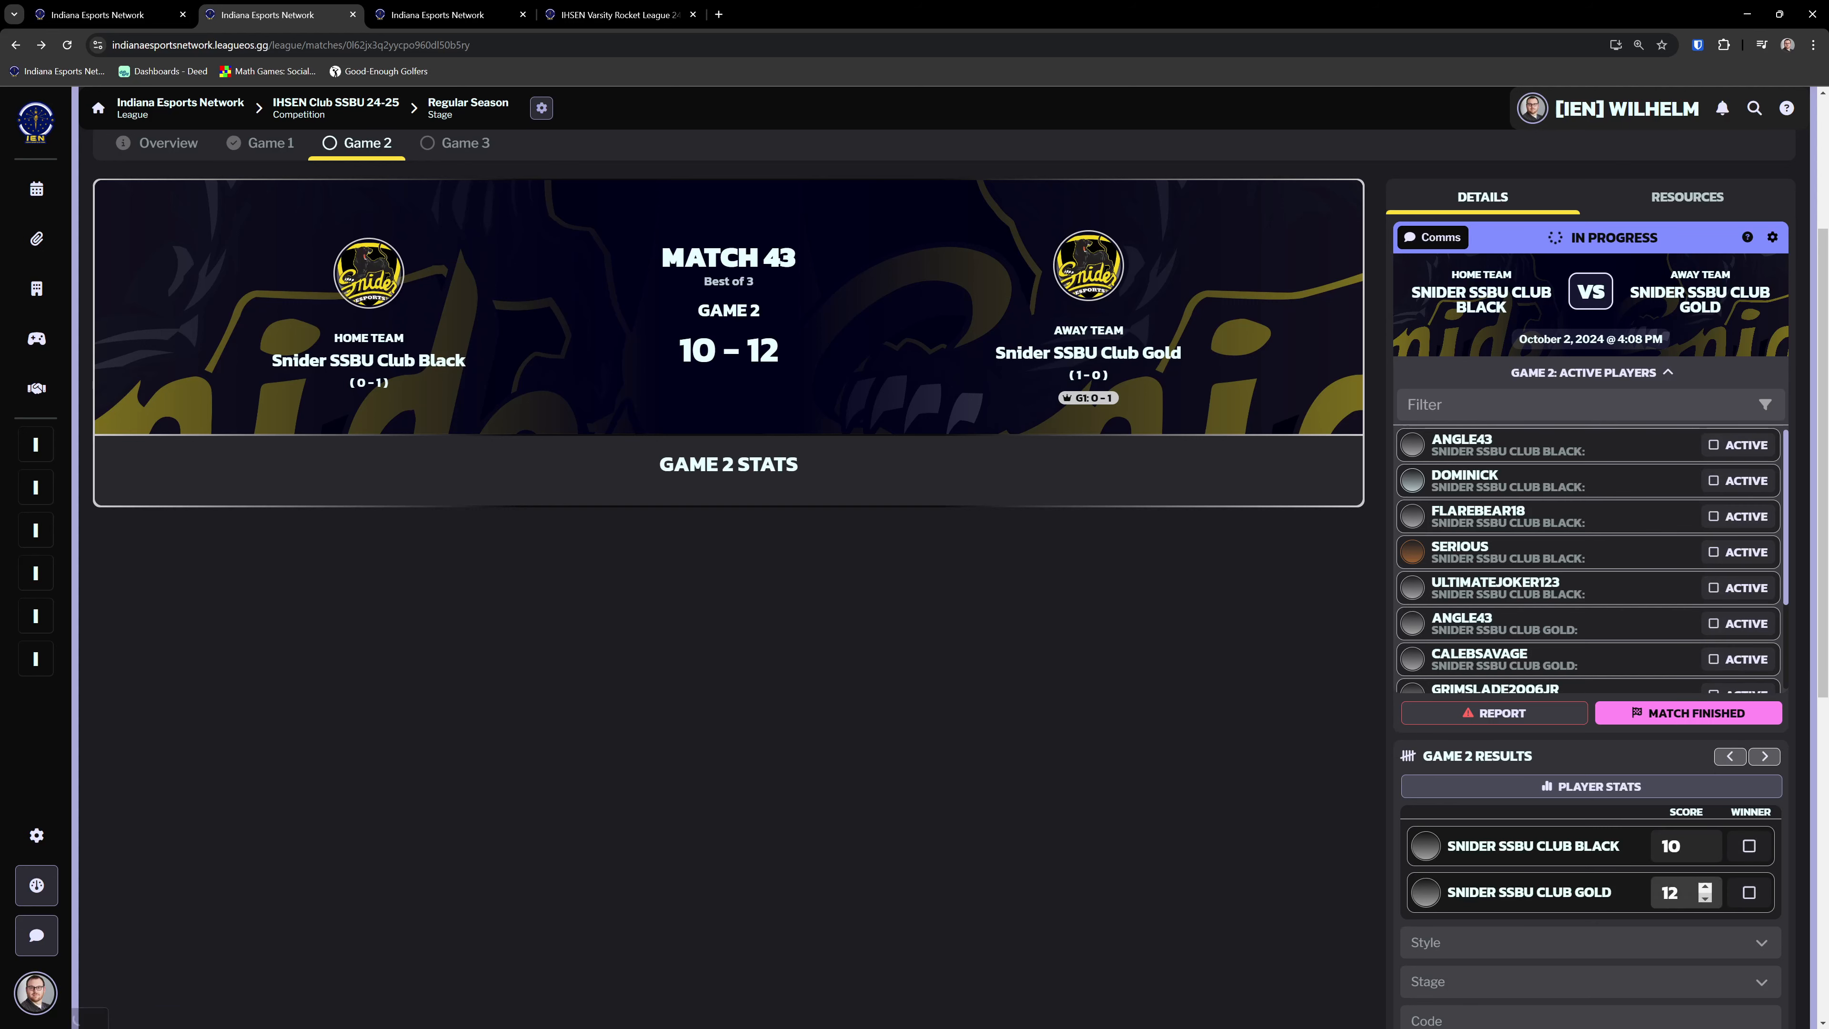
pyautogui.click(1704, 899)
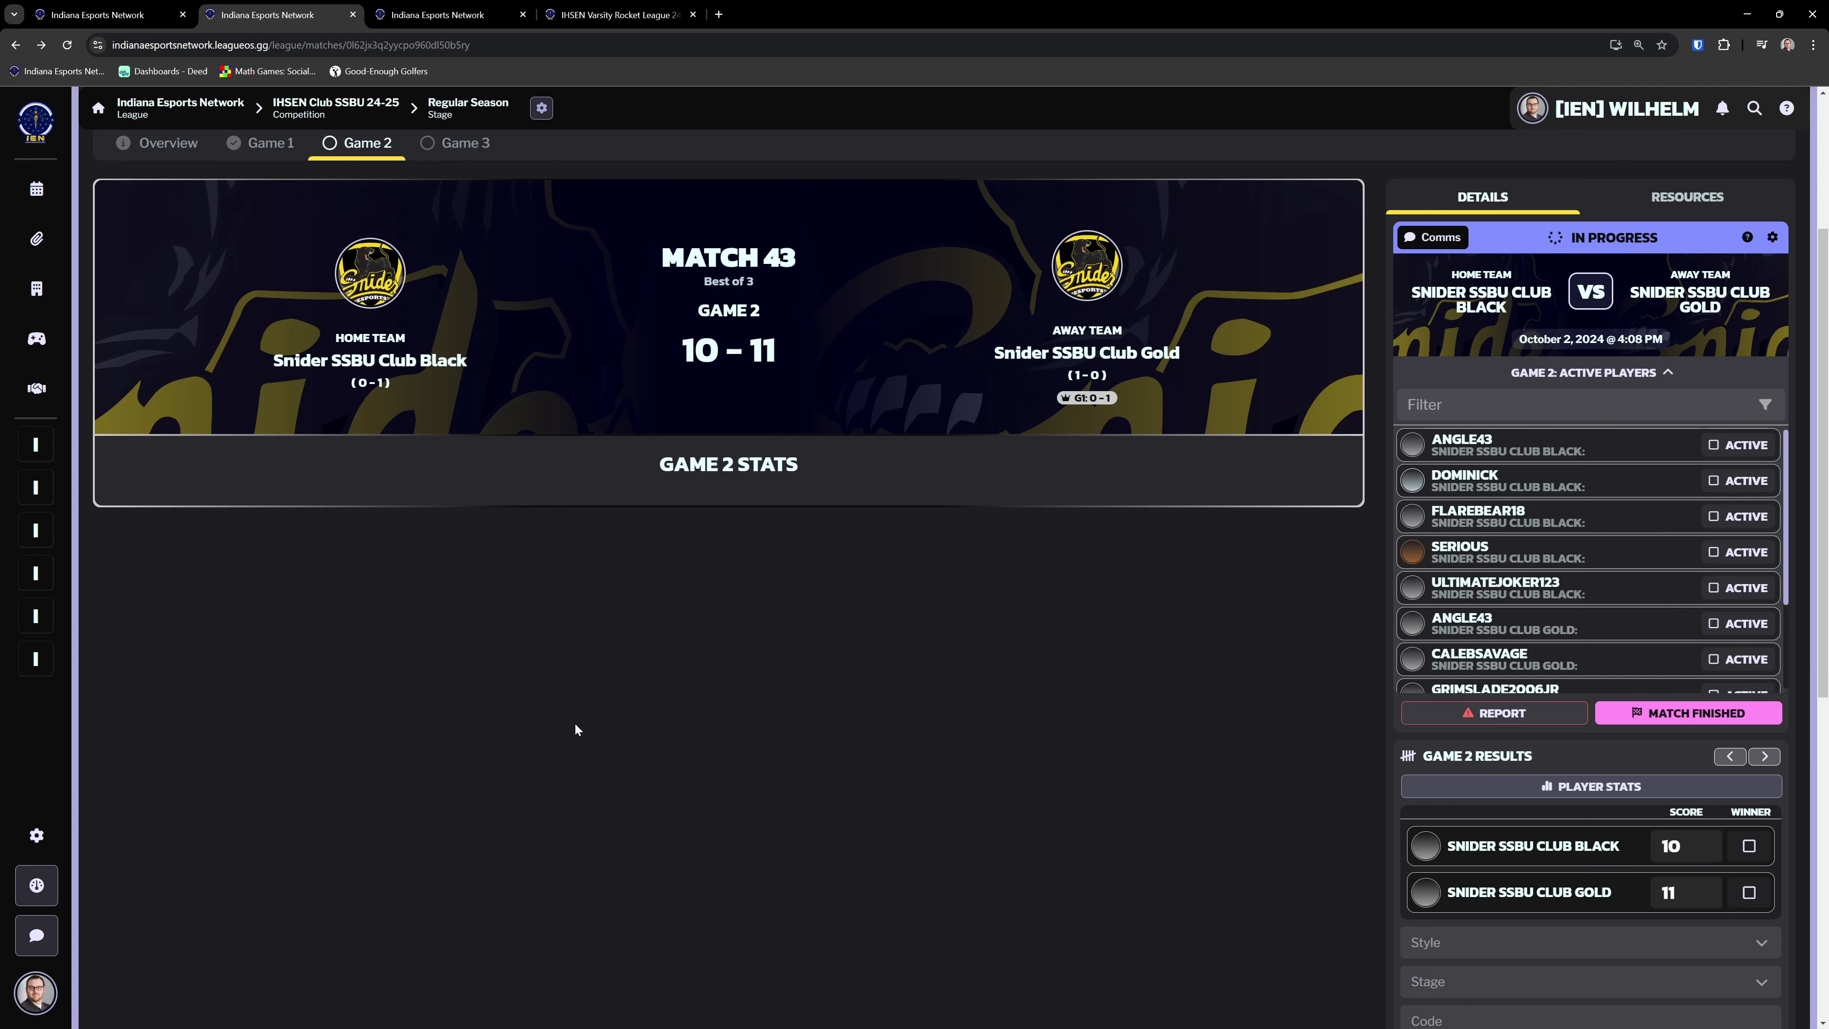
# Step: Switch to OBS Studio and inspect the OL.chrome and OL.matchActivity sources of the Match scene in interaction windows, closing the window at the end
pyautogui.hotkey('alt', 'Tab')
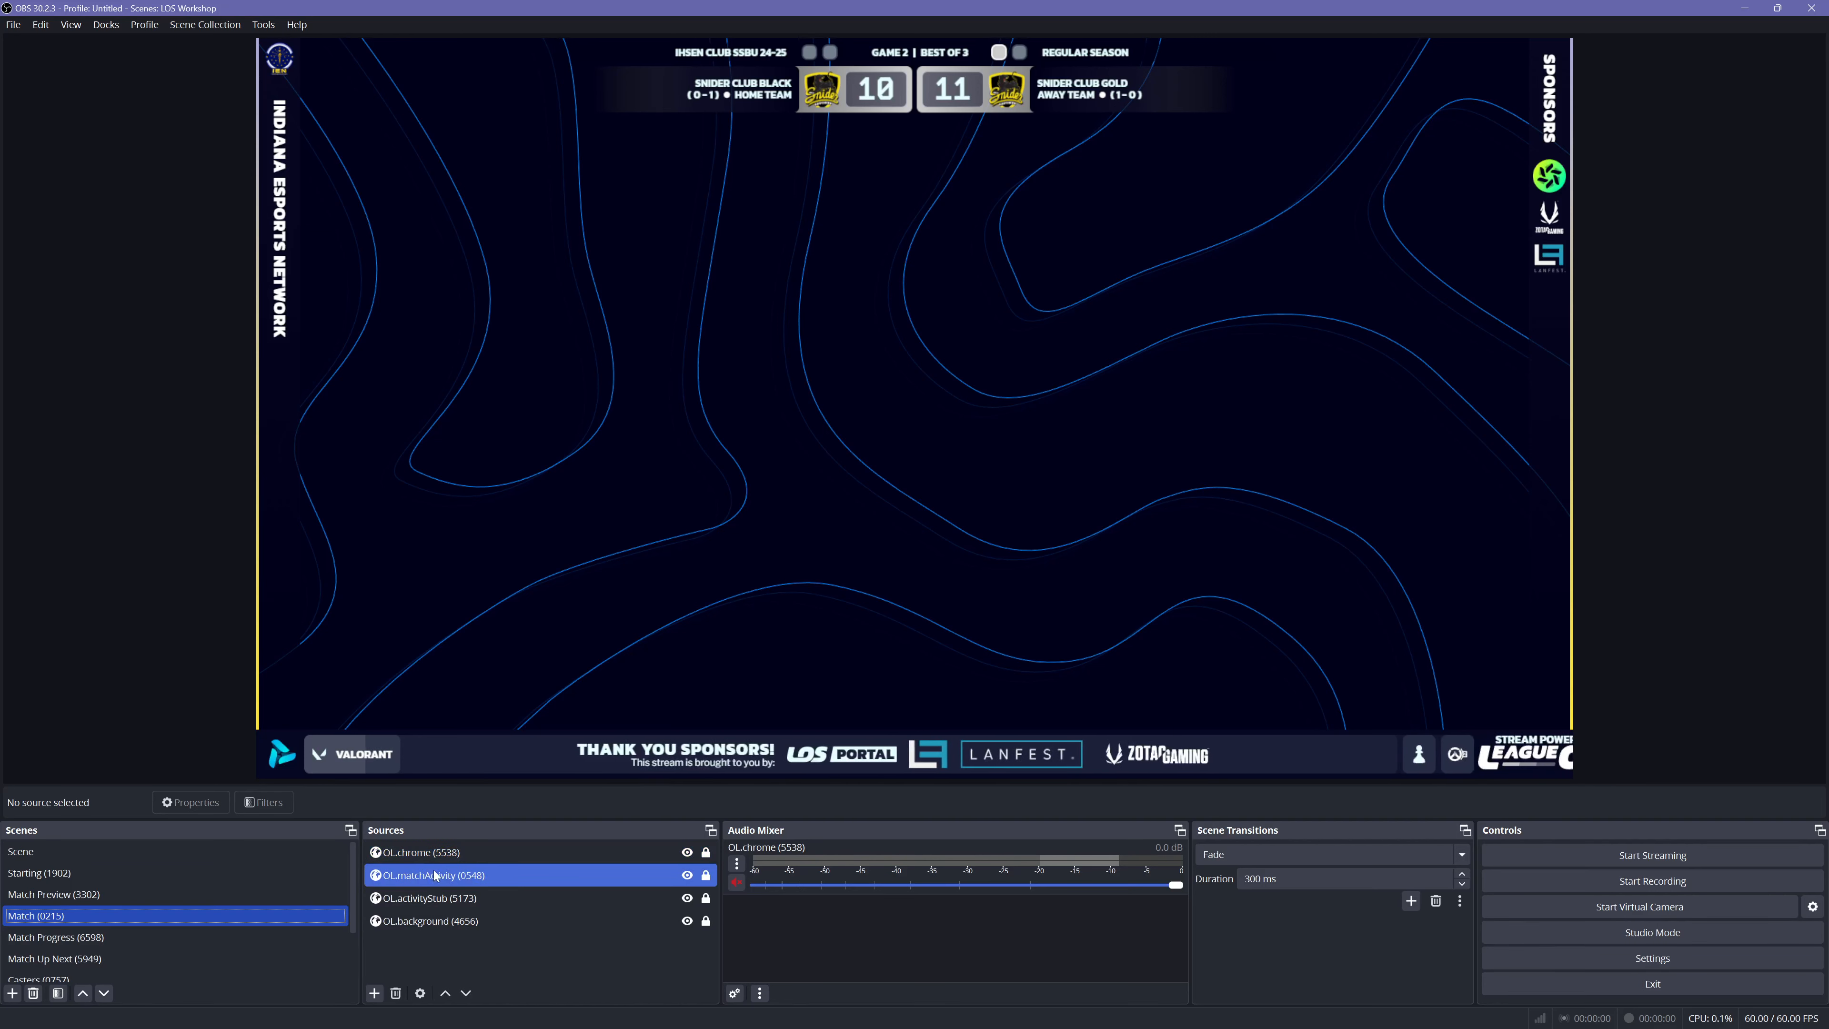
pyautogui.click(444, 853)
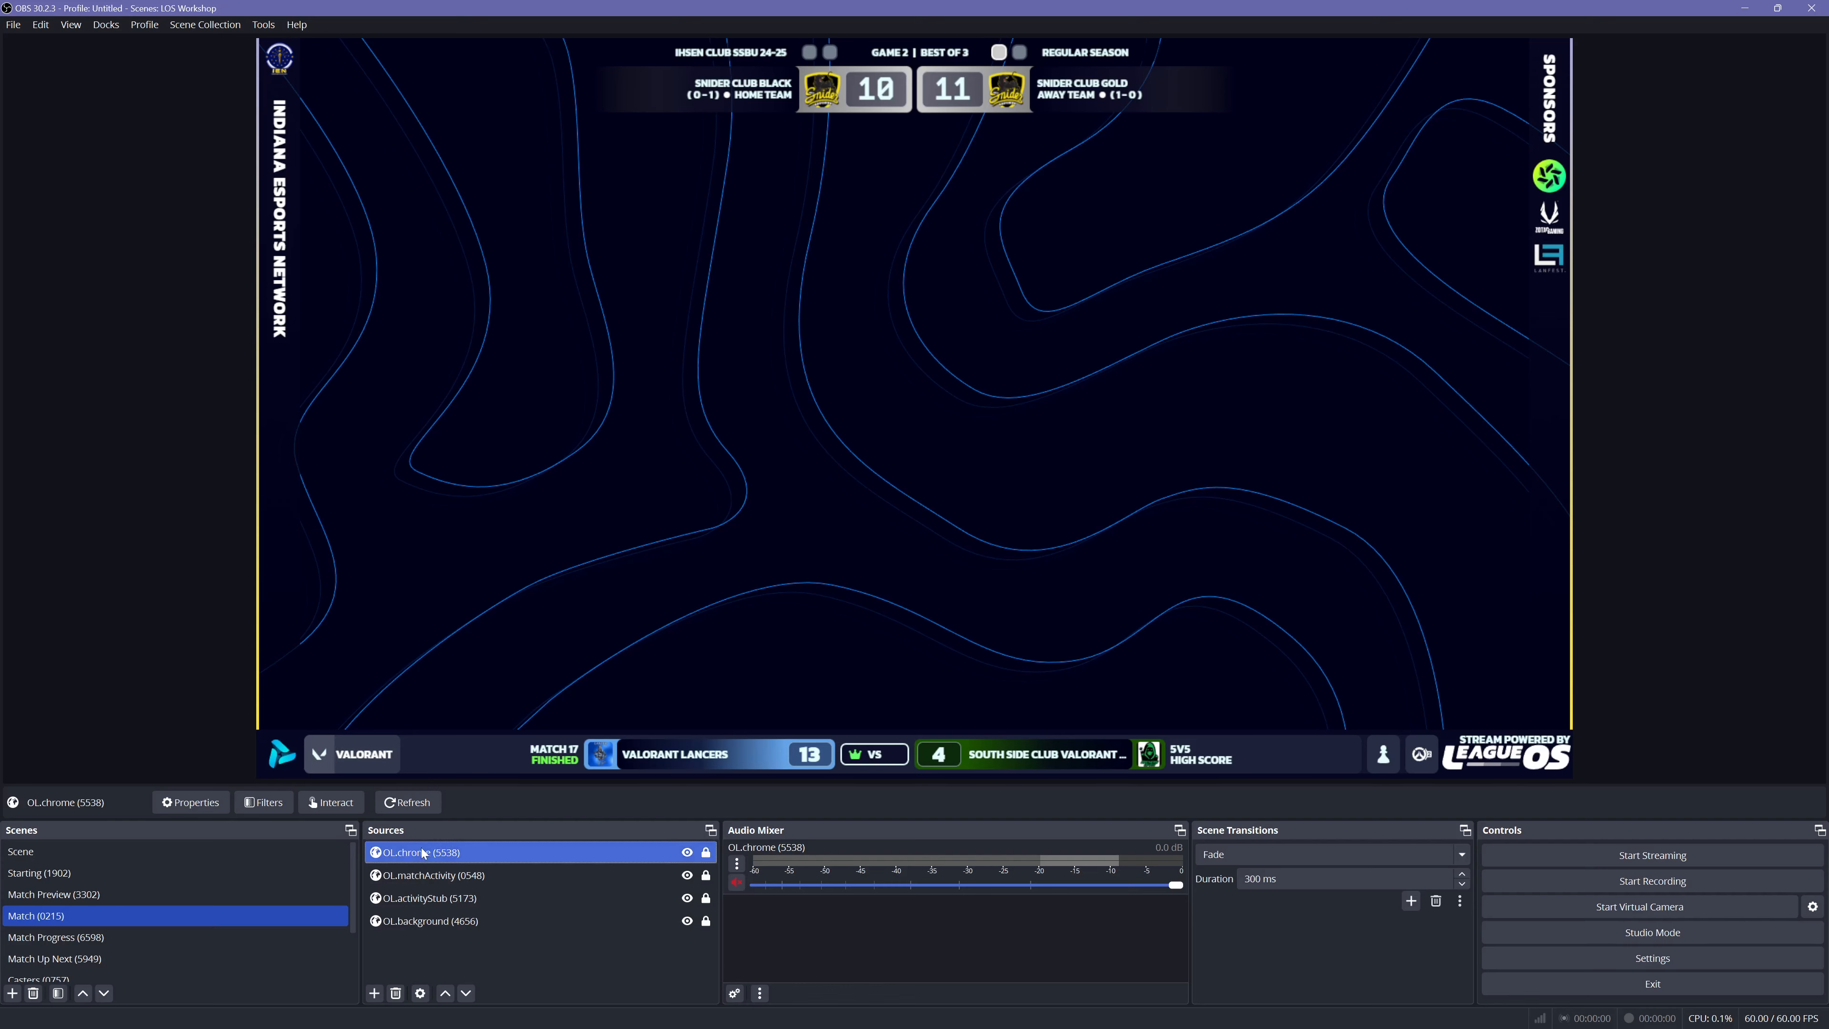
pyautogui.click(331, 803)
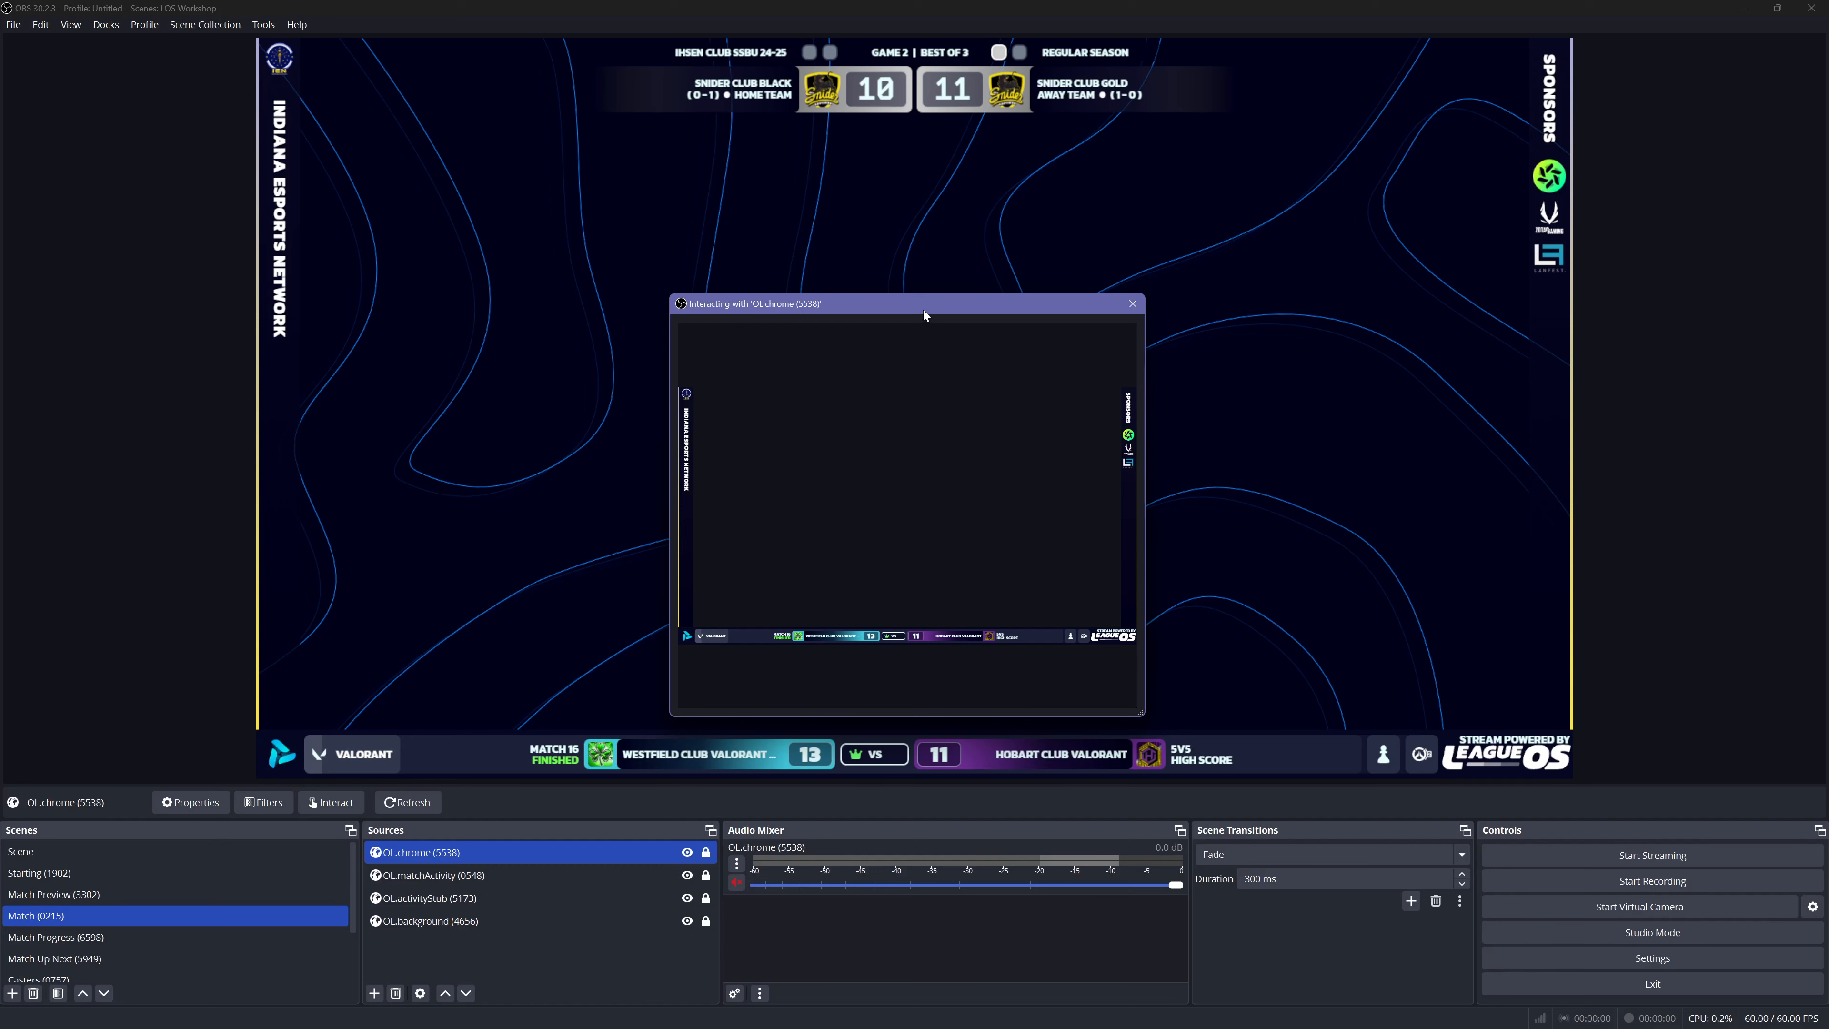
pyautogui.moveTo(923, 312); pyautogui.dragTo(970, 292)
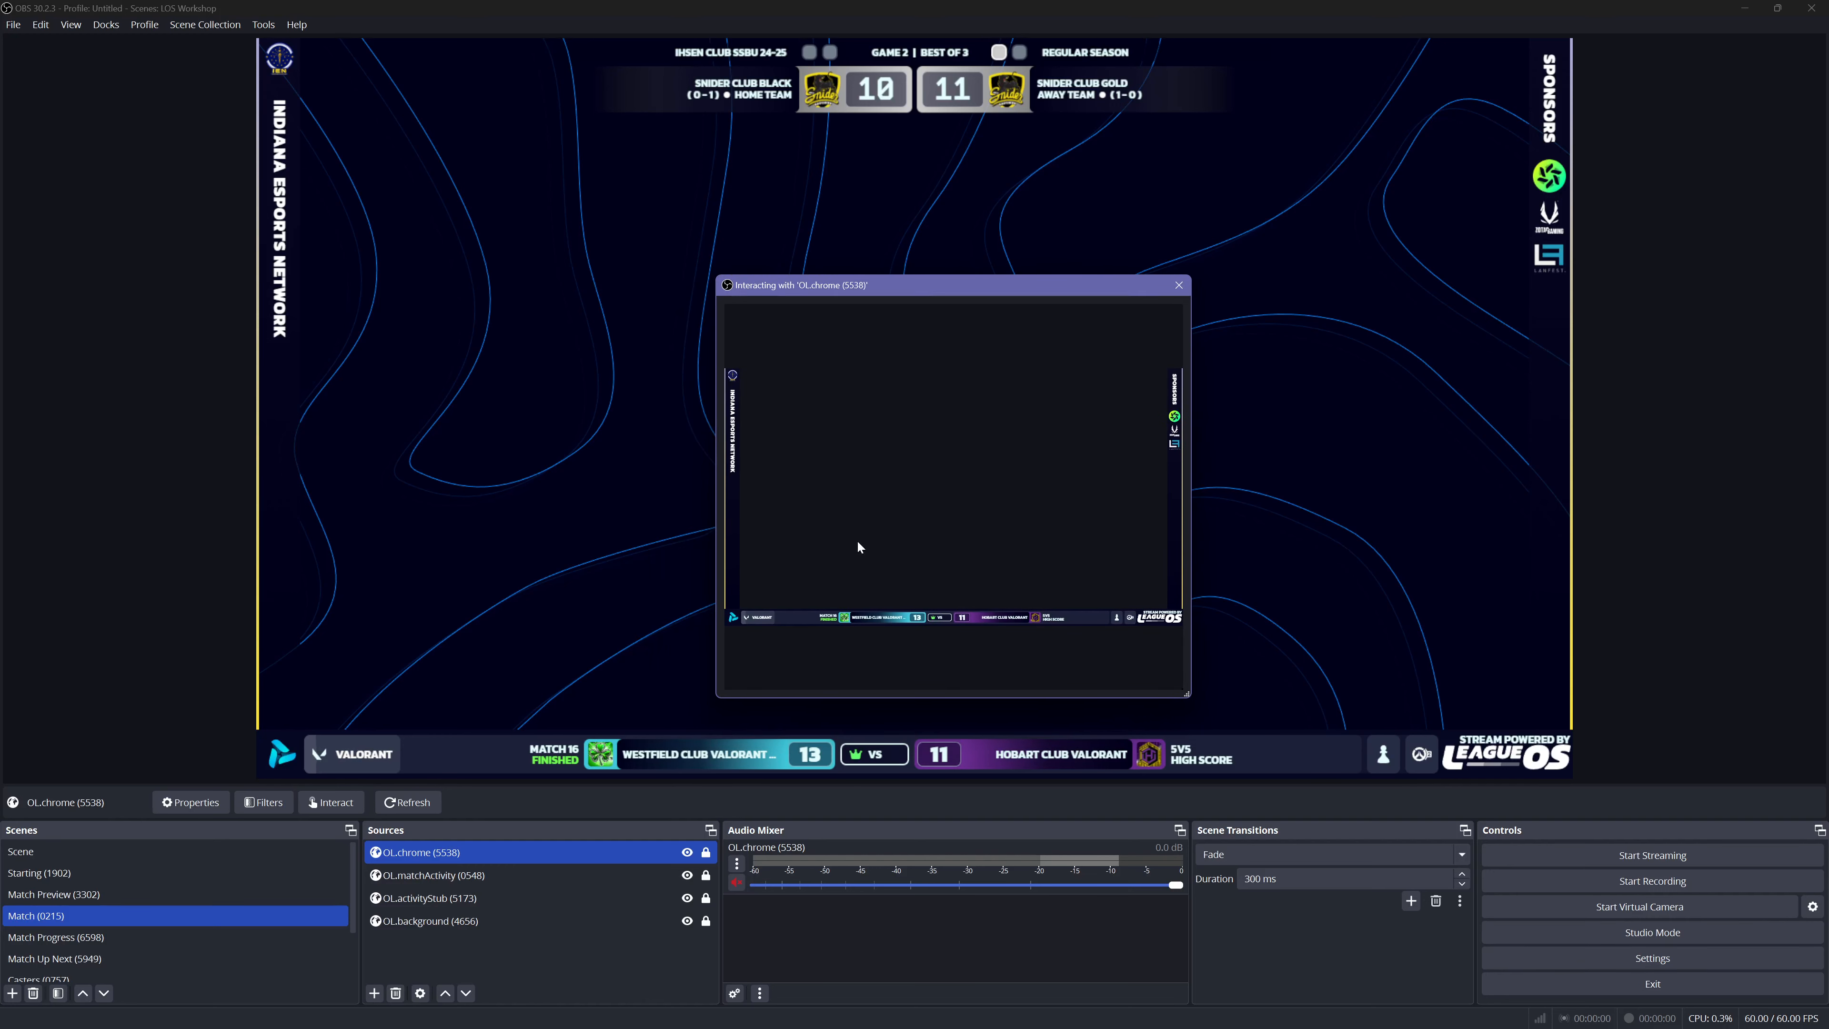
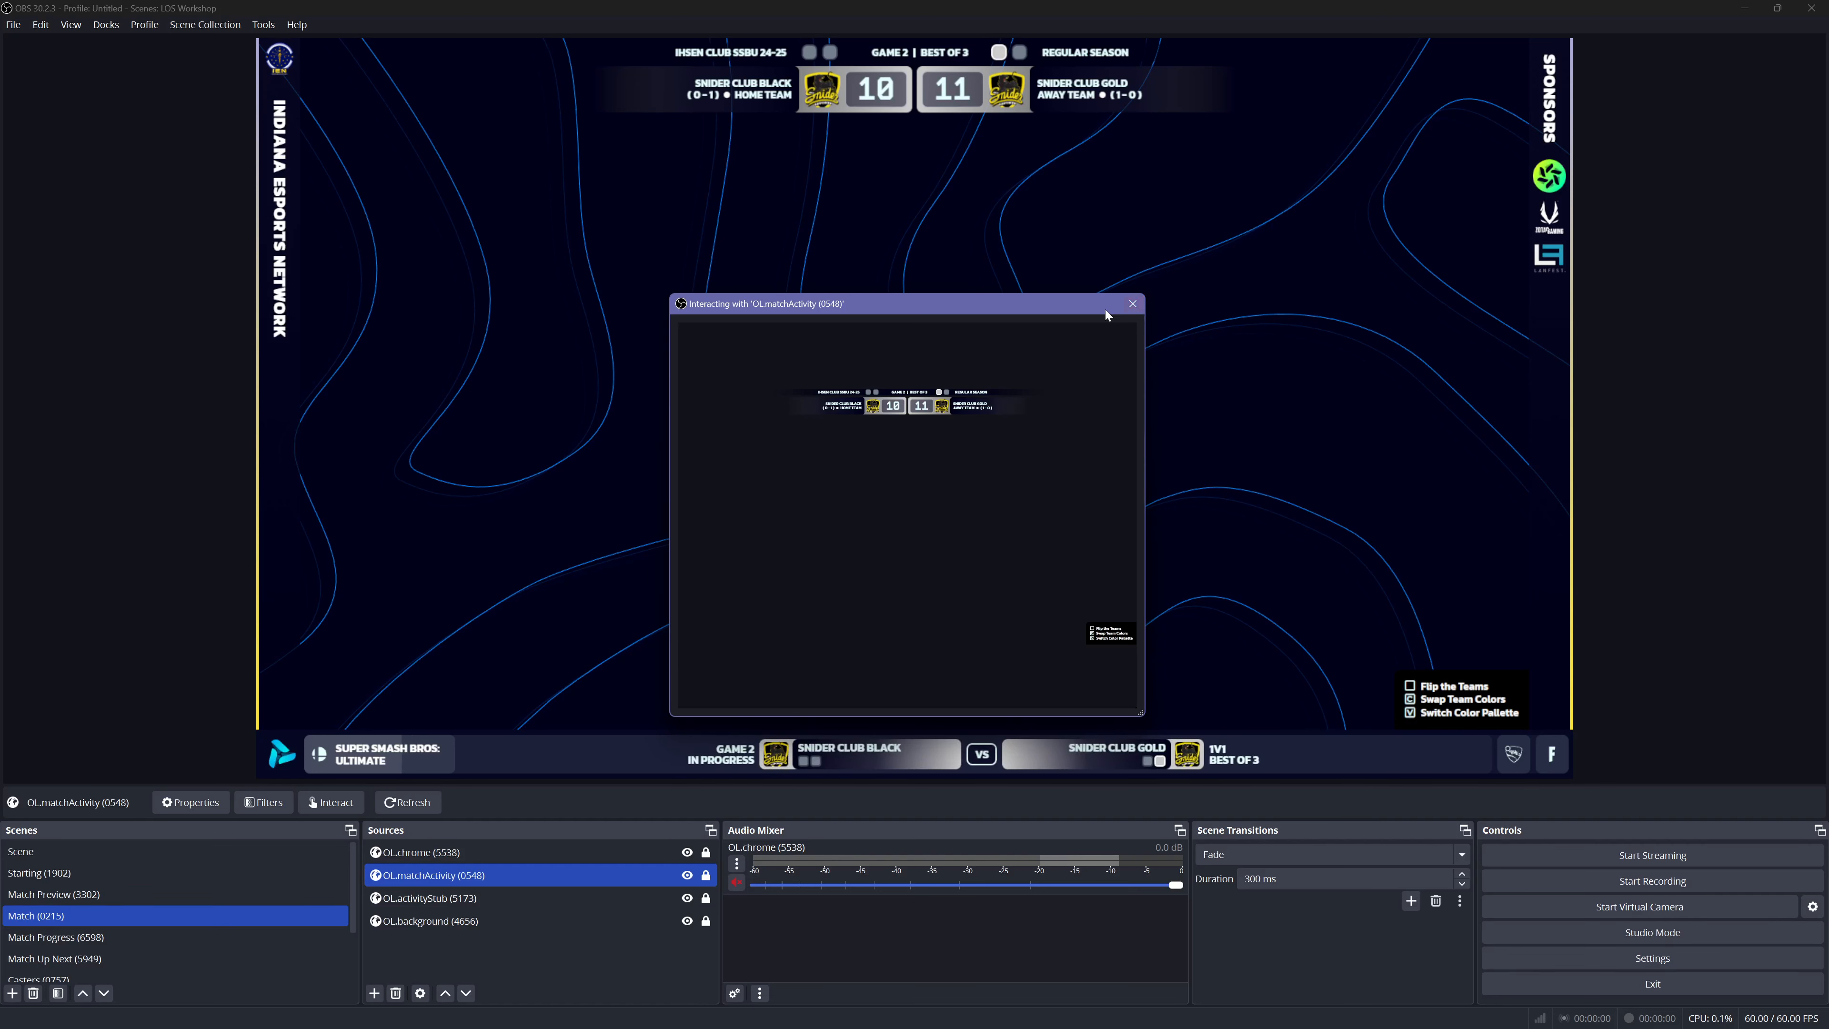
pyautogui.click(1132, 304)
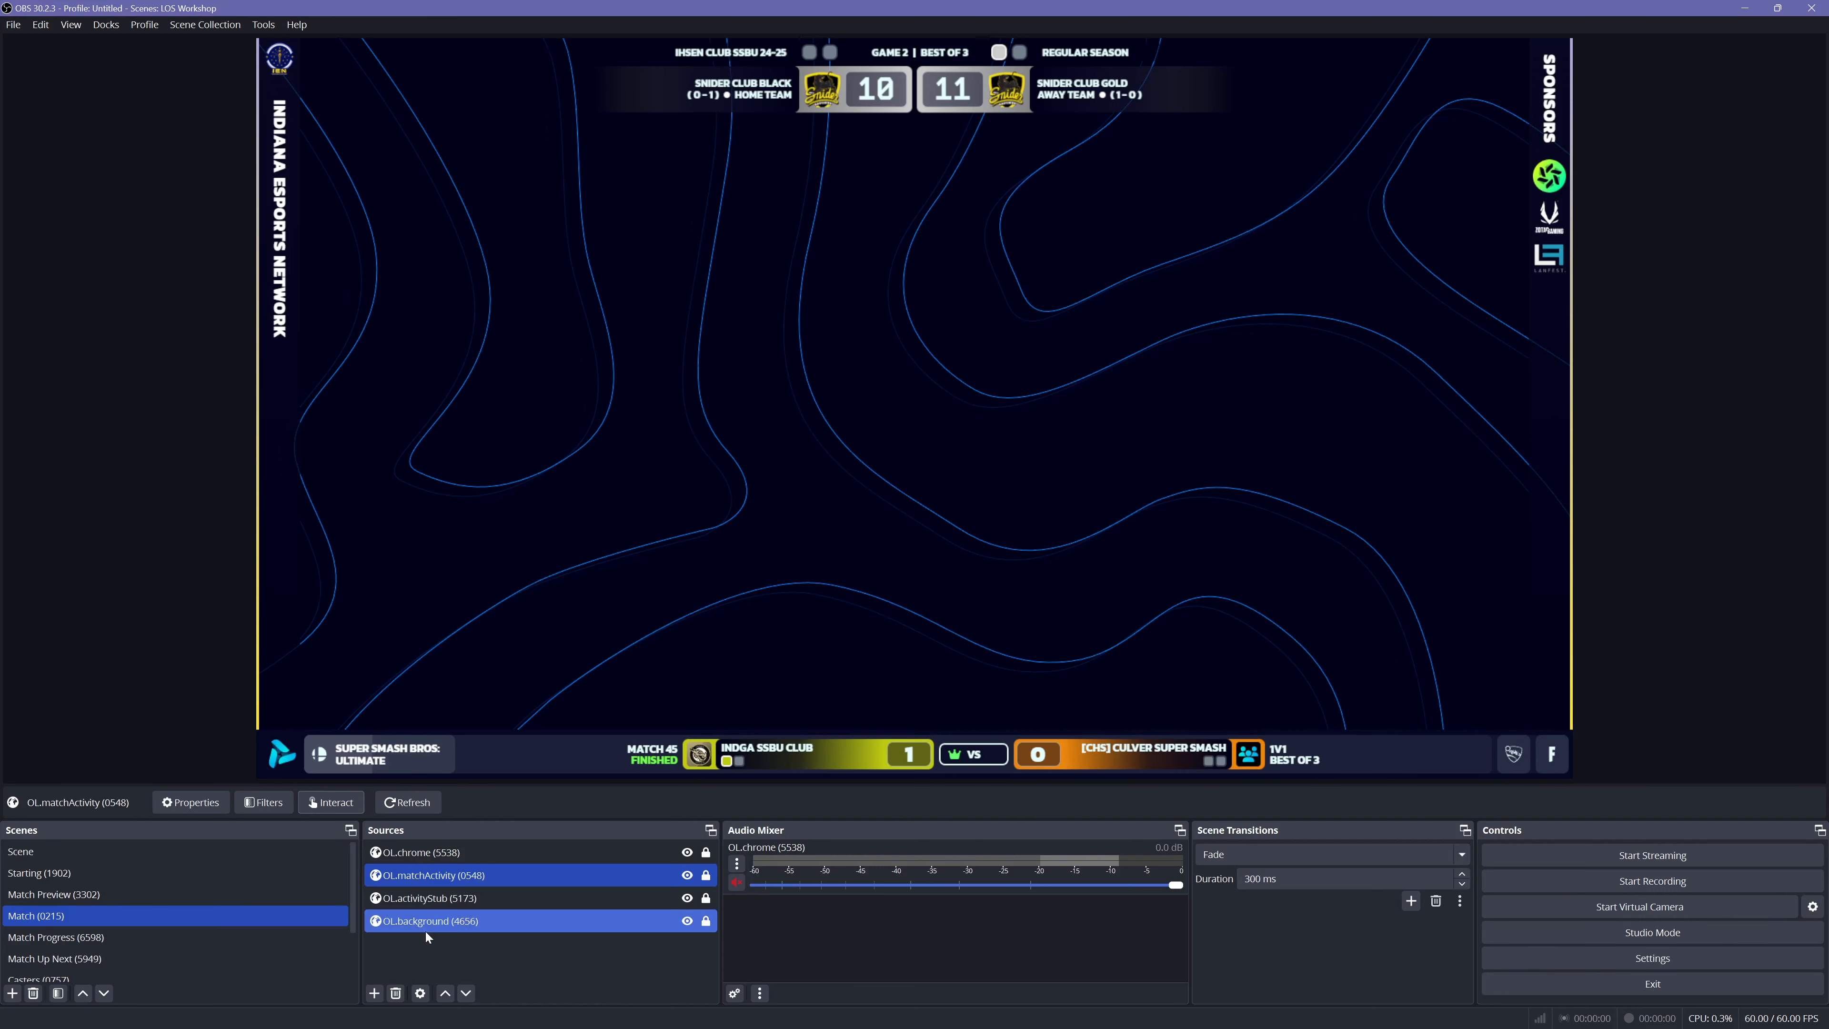
# Step: Inspect the key commands of the OL.activityStub and OL.background sources in their interaction windows, closing each window
pyautogui.click(426, 896)
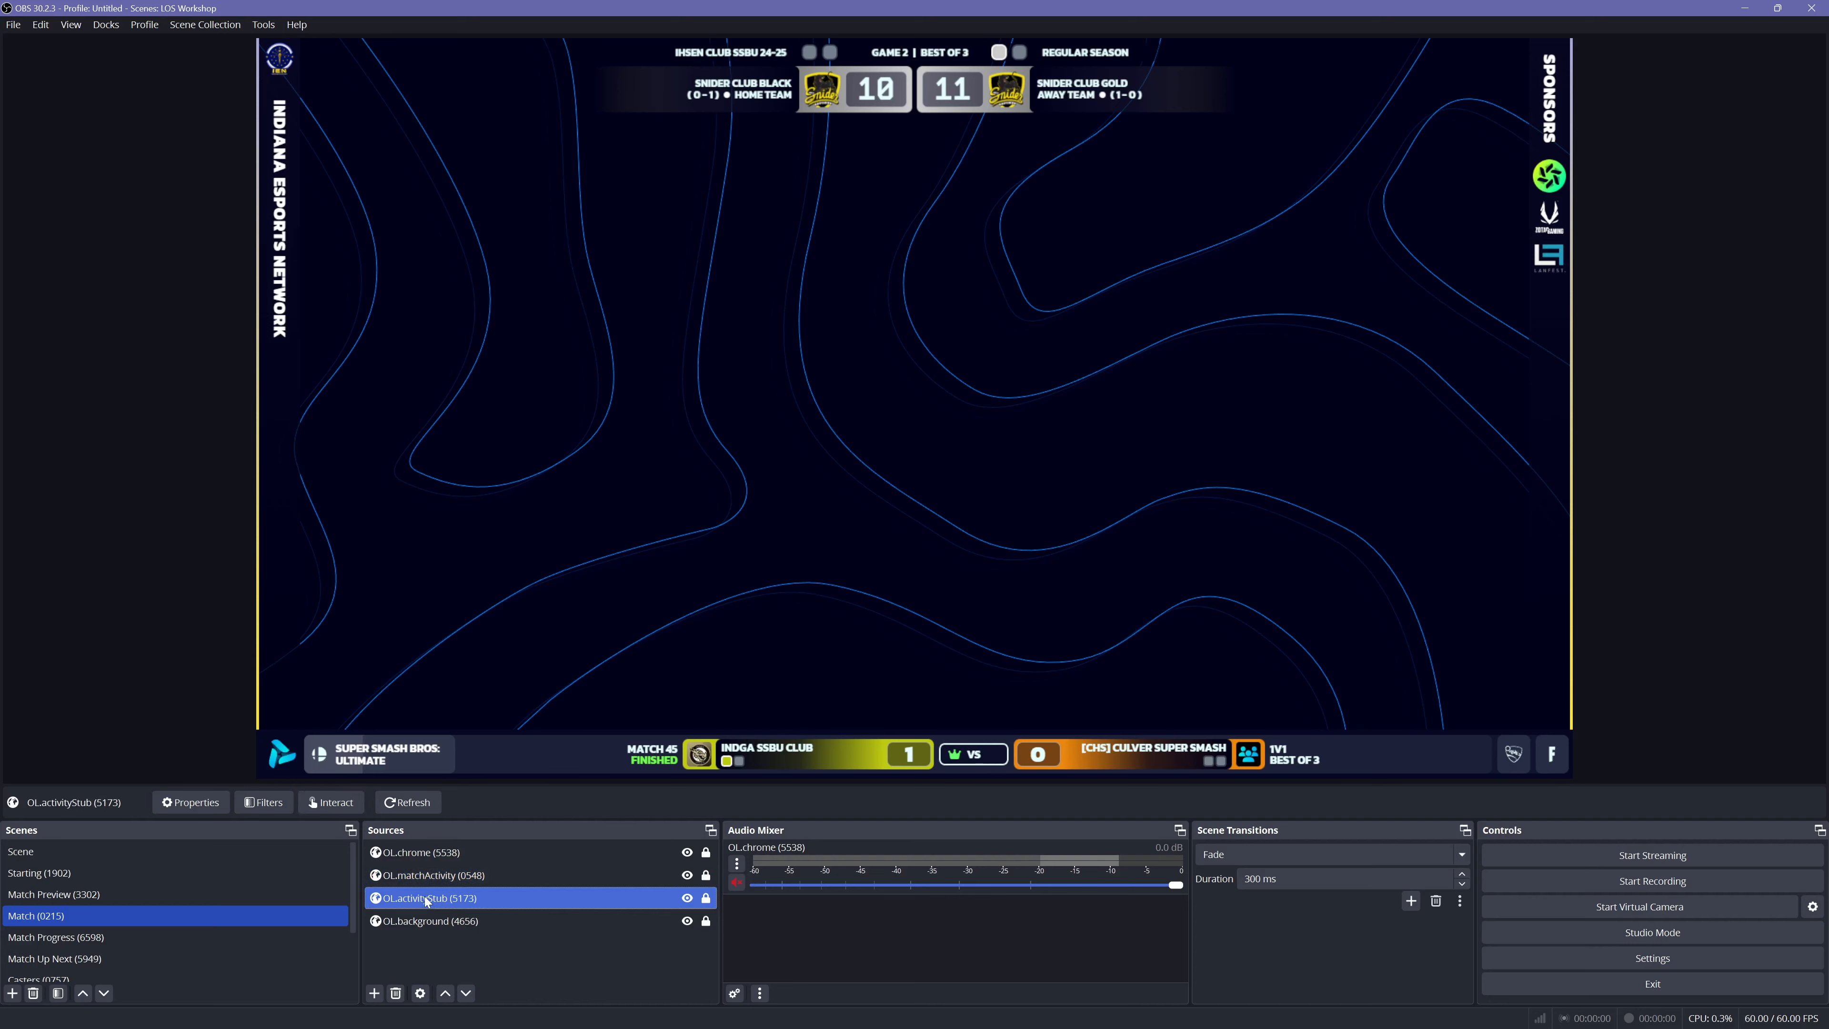
pyautogui.click(330, 802)
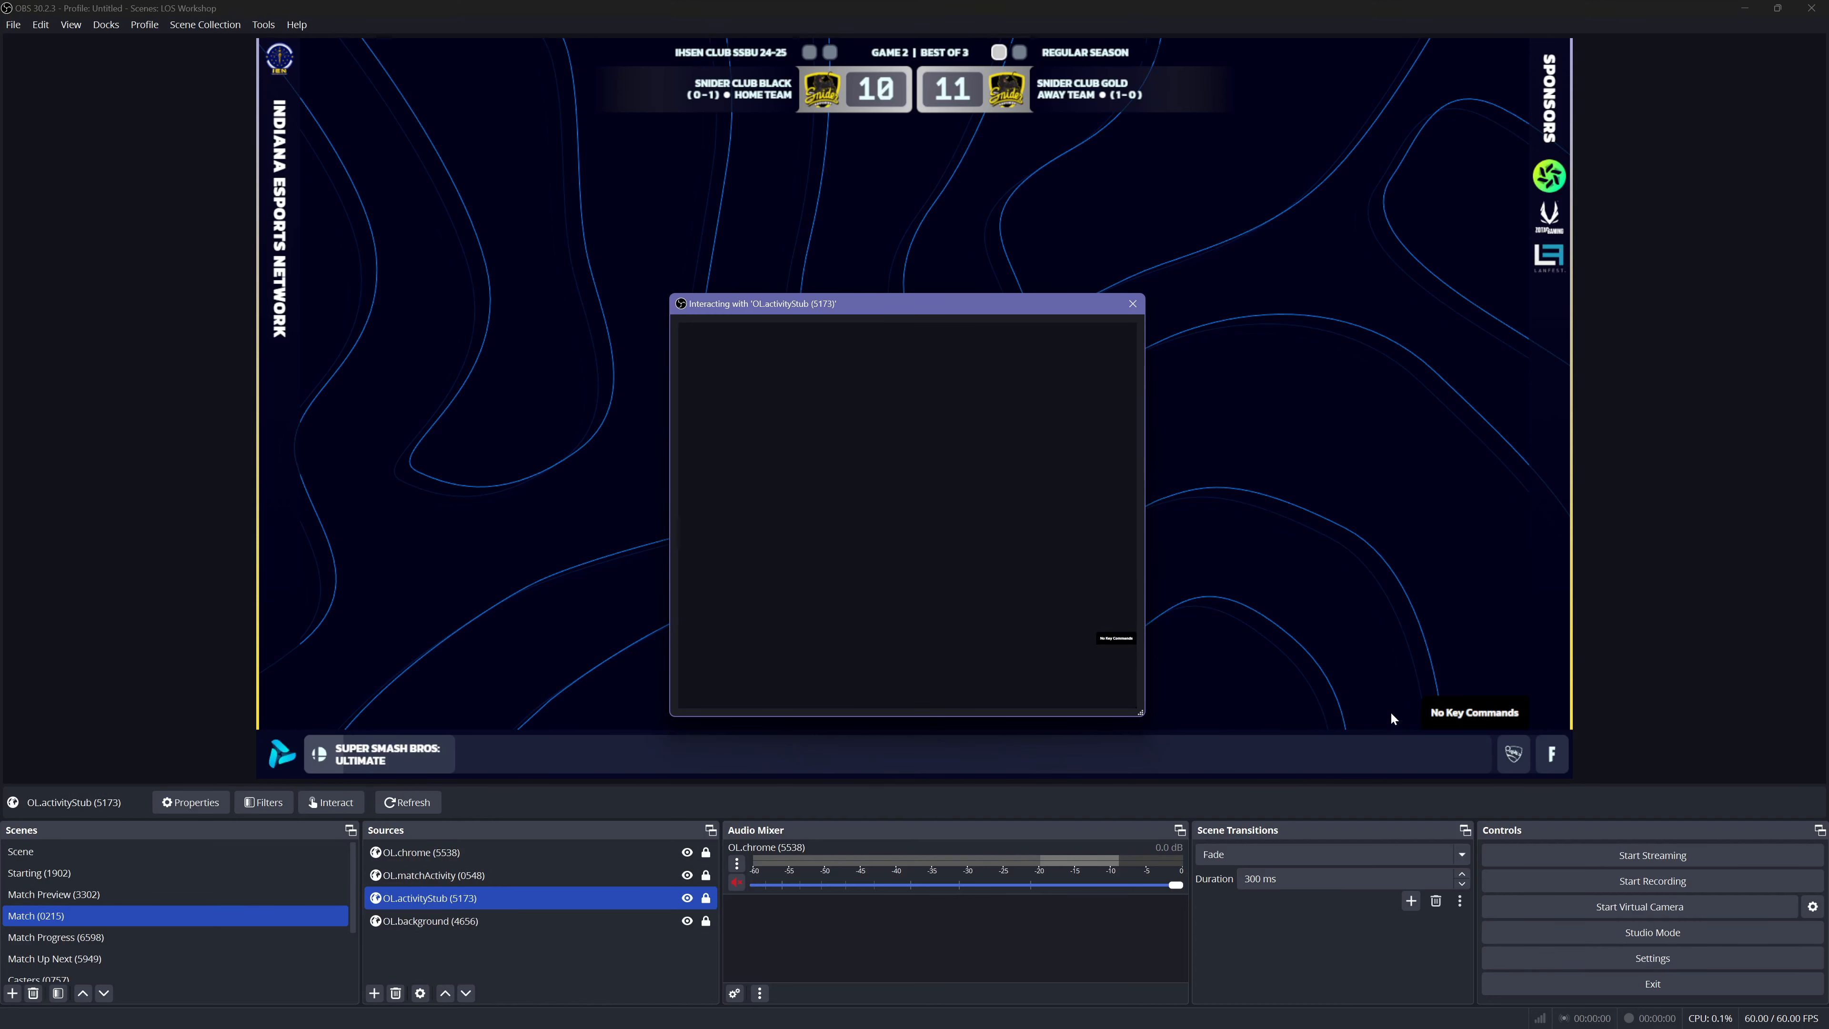
pyautogui.click(1131, 305)
pyautogui.click(446, 922)
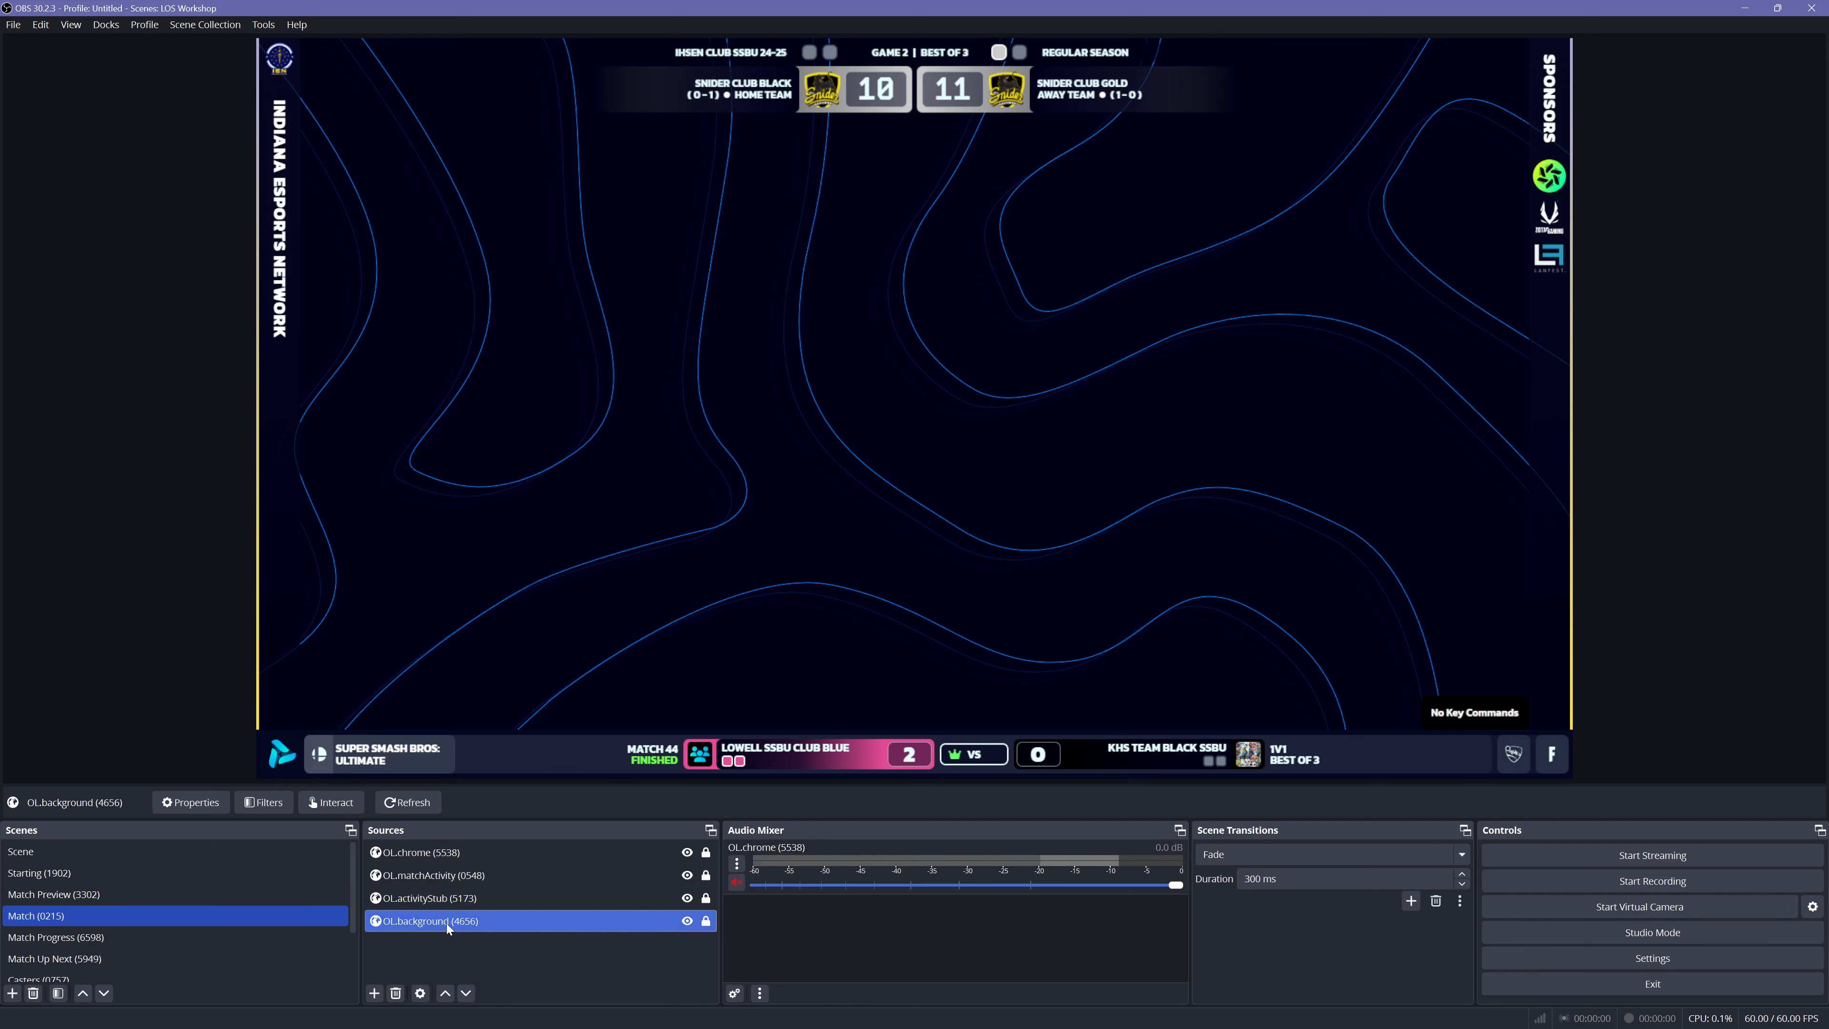
pyautogui.click(331, 802)
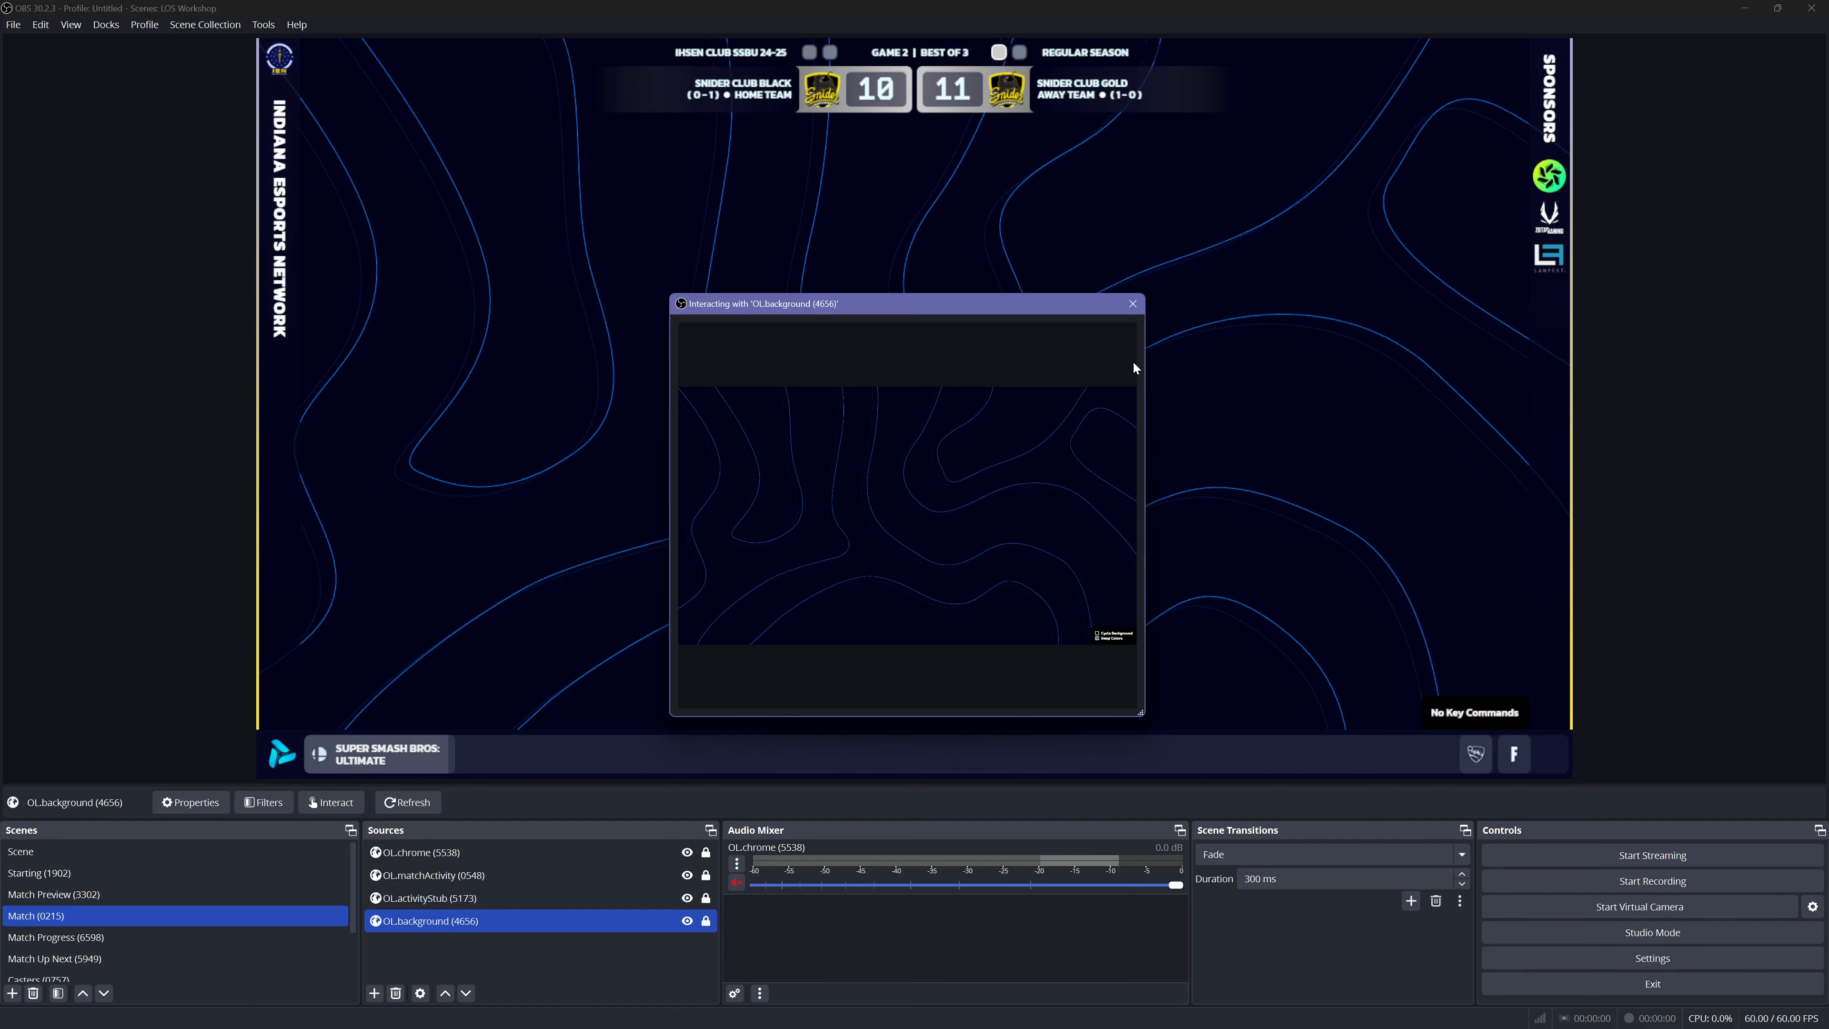
pyautogui.click(1131, 305)
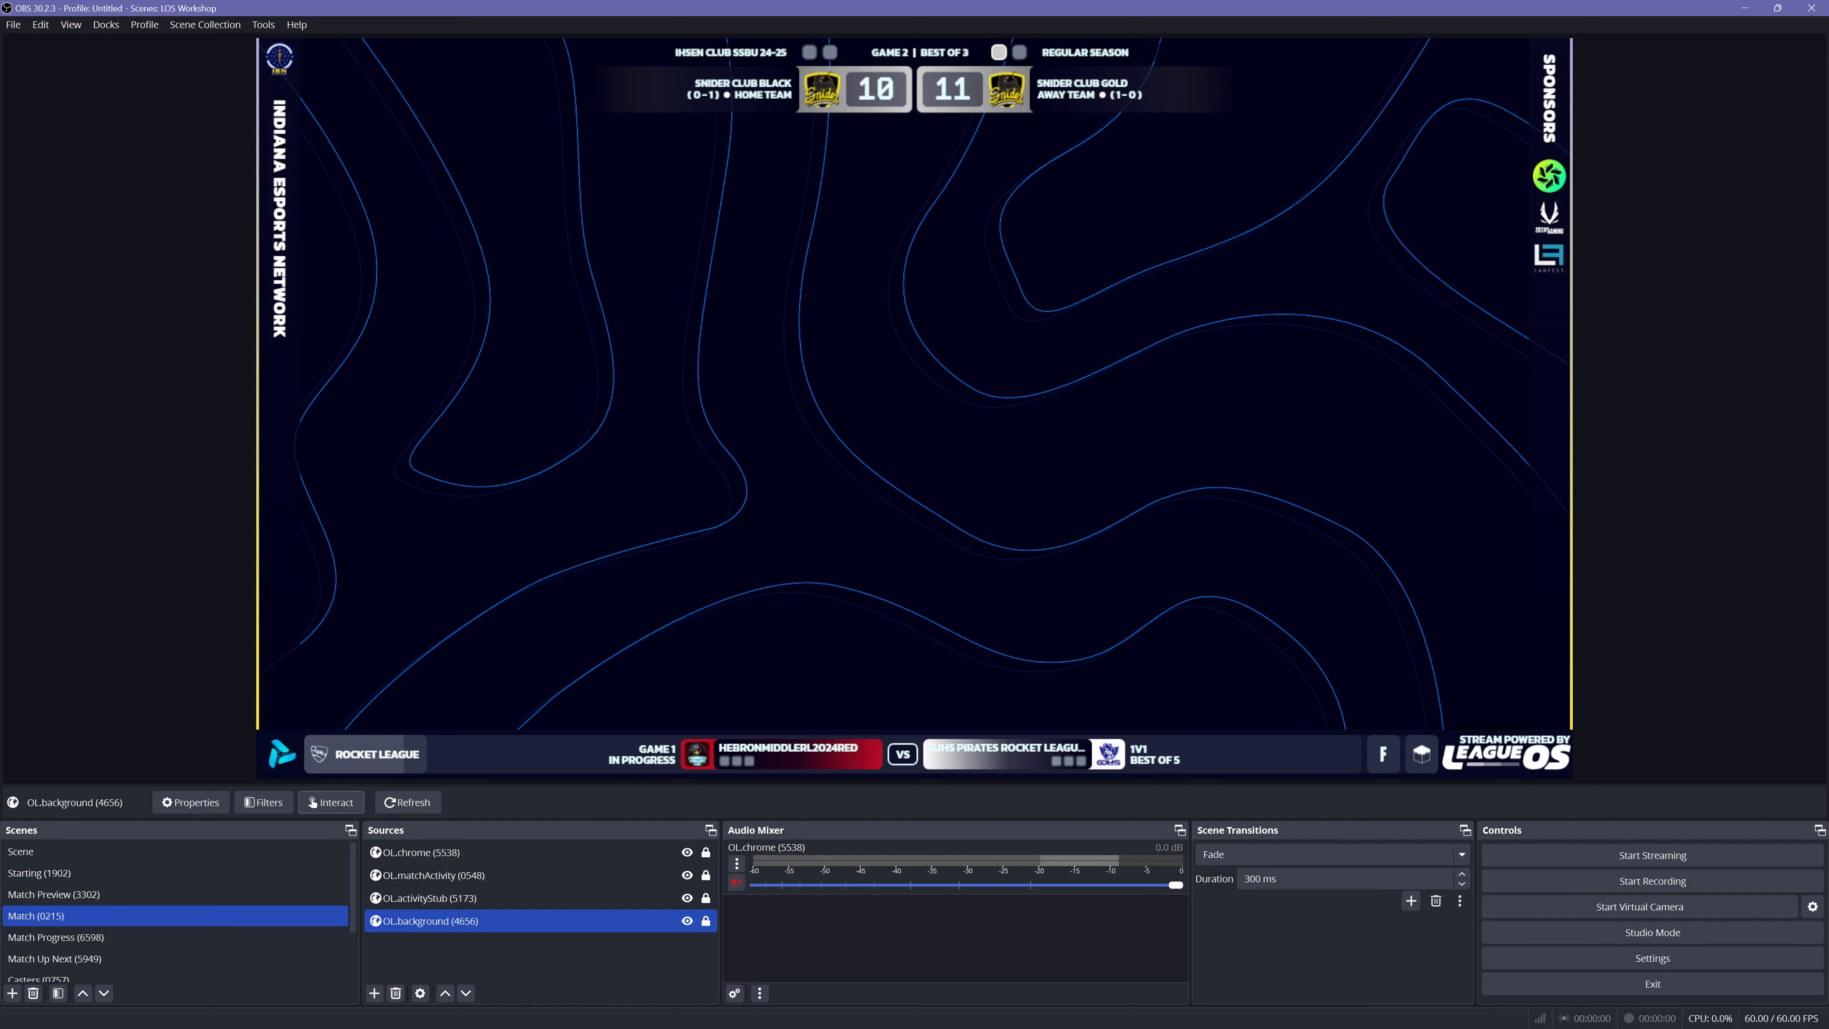
# Step: Switch to the browser's match page and lower the Game 2 score of Snider SSBU Club Gold to 9
pyautogui.hotkey('alt', 'Tab')
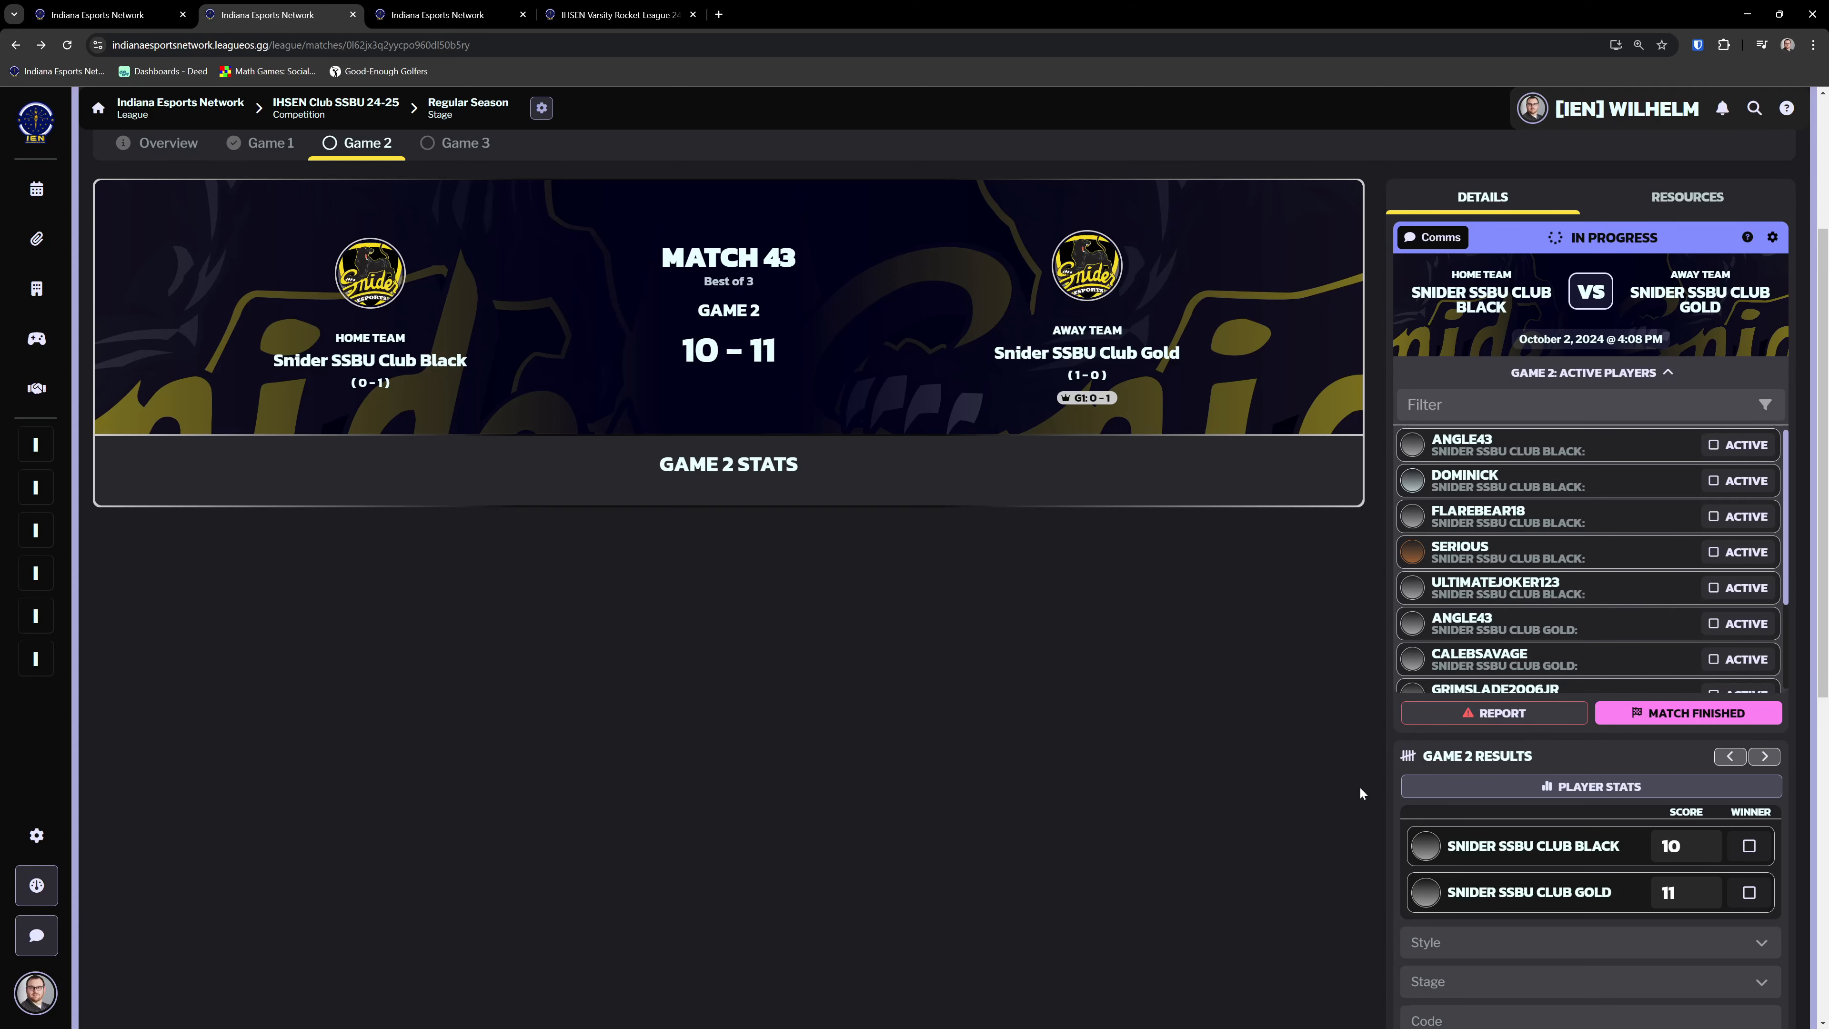
pyautogui.scroll(-3, 1360, 793)
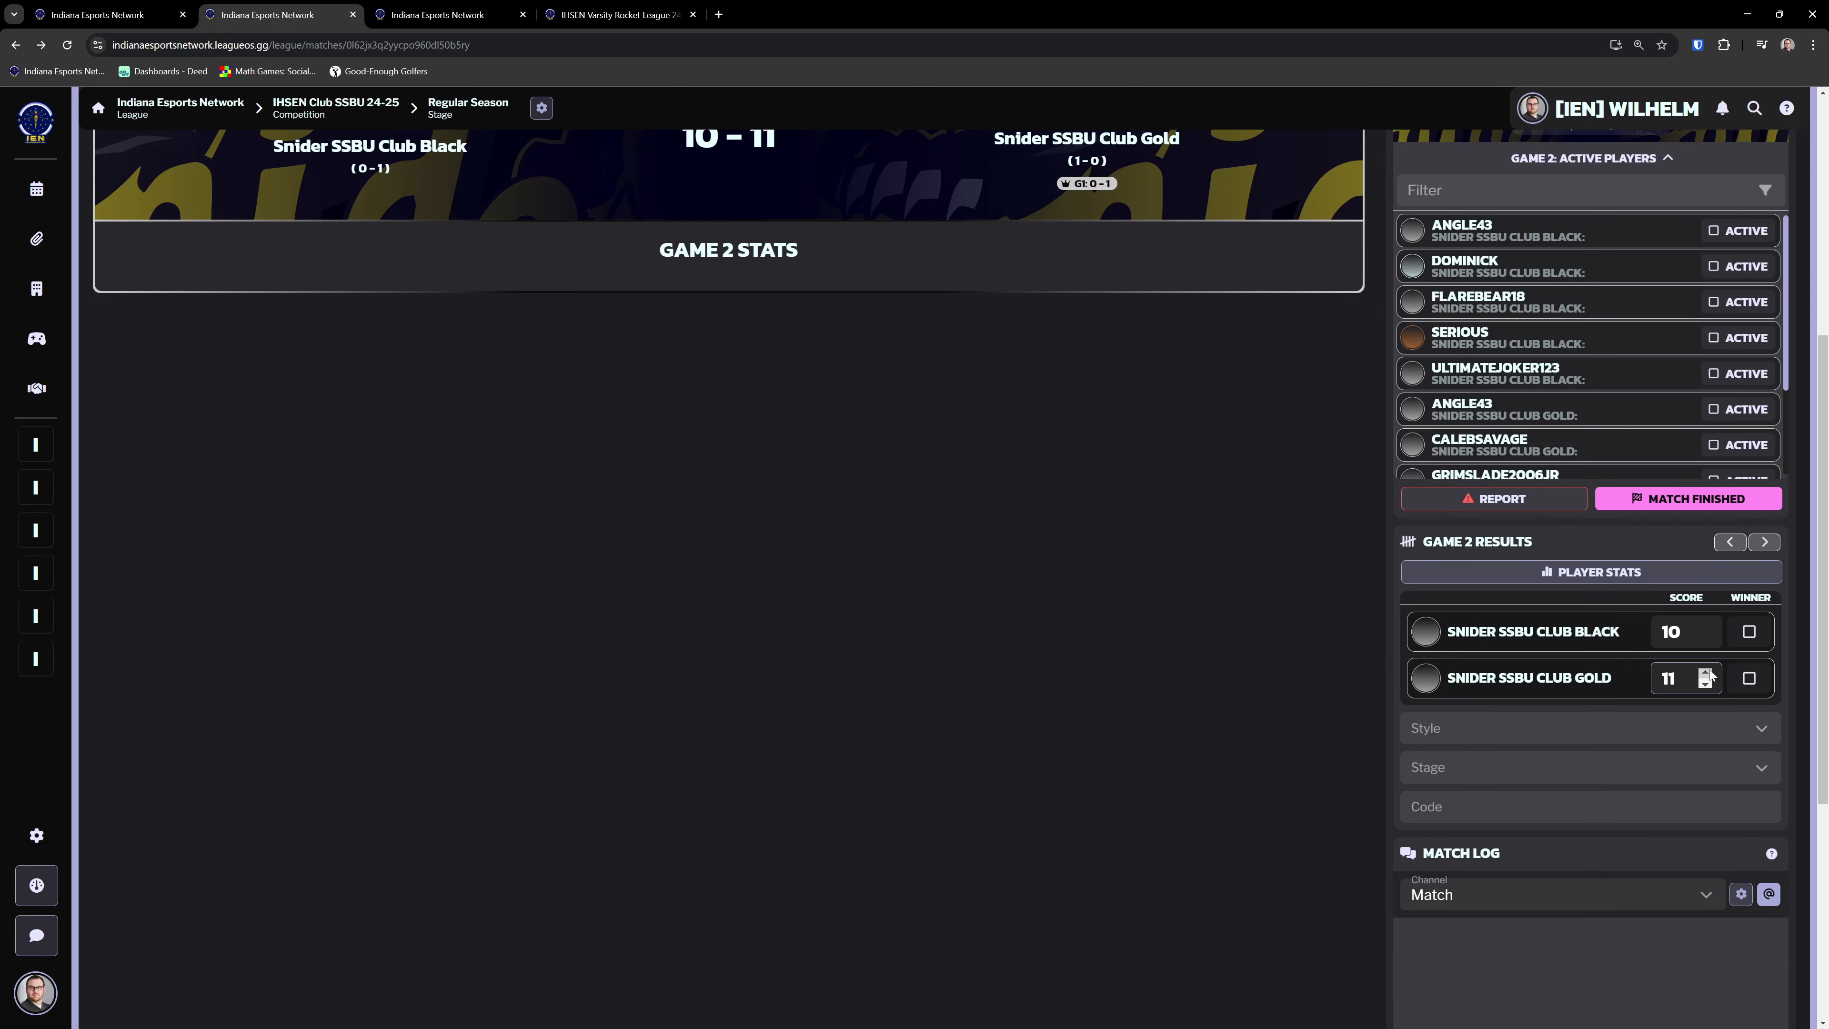
pyautogui.click(1704, 685)
pyautogui.click(1705, 685)
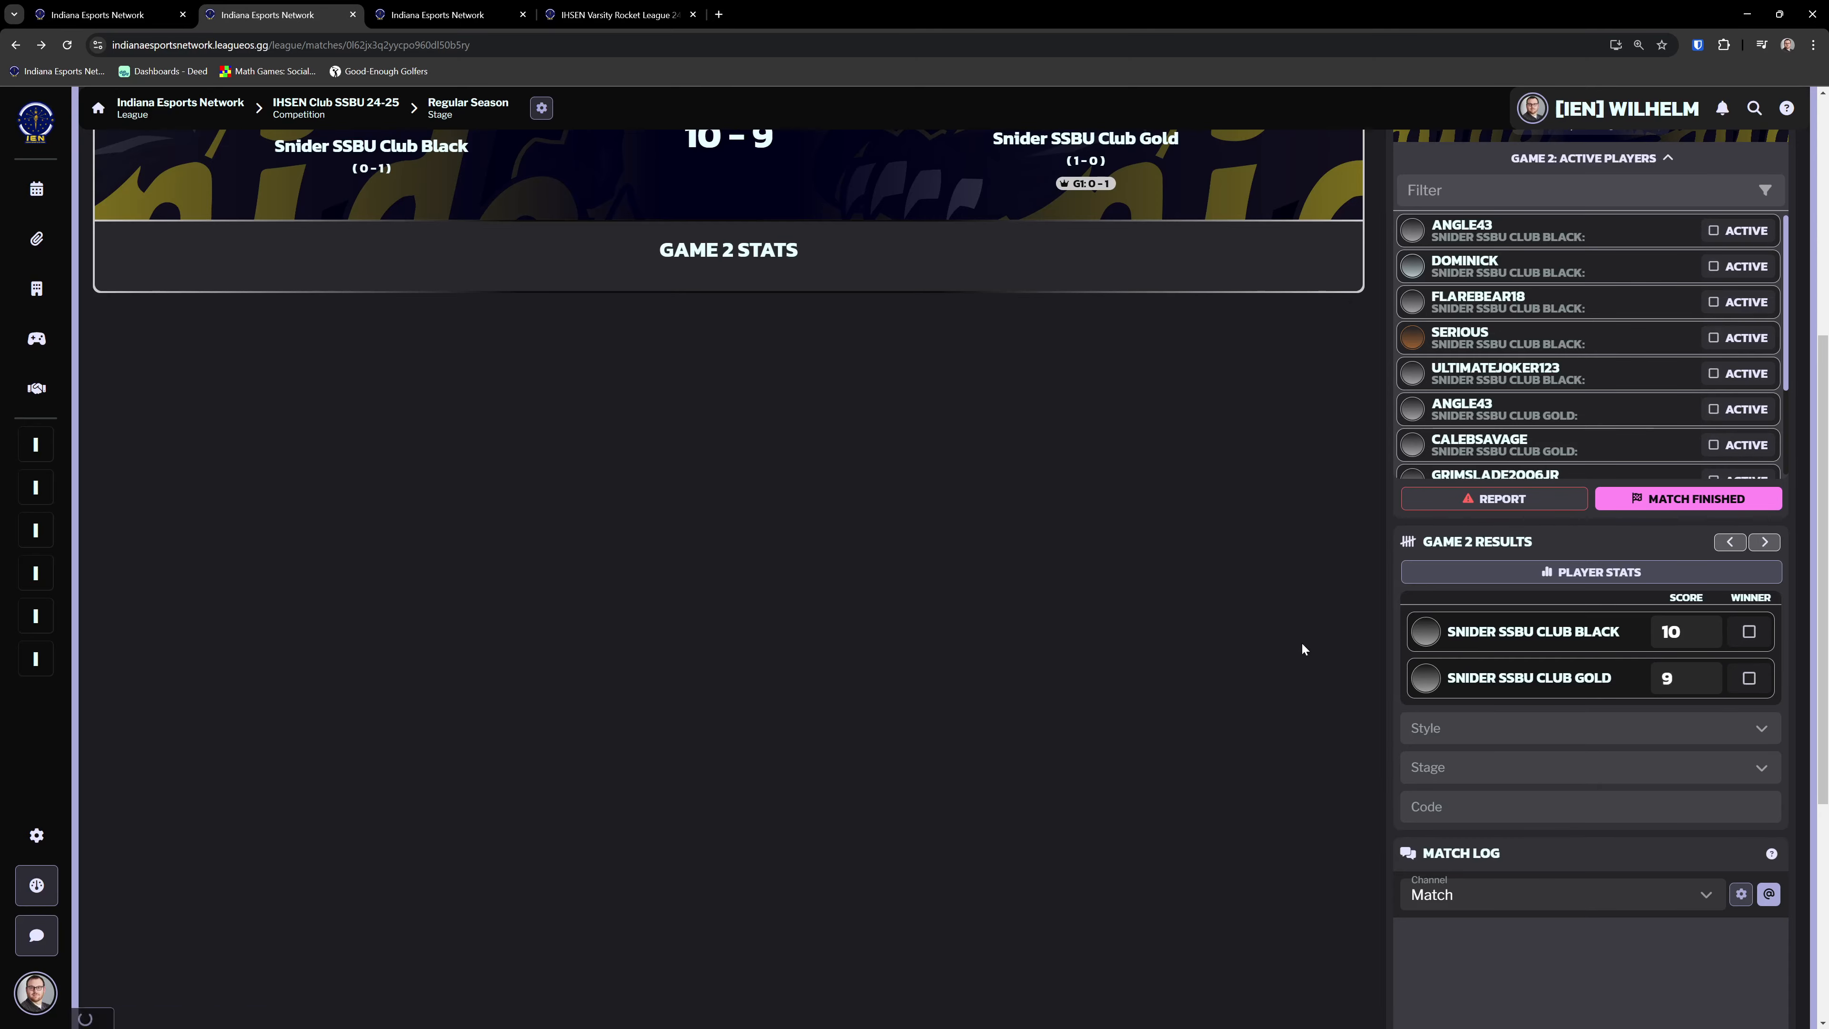
# Step: Review the Game 1 and Game 2 scores on the match page and check the match overlay in OBS Studio
pyautogui.scroll(5, 1117, 657)
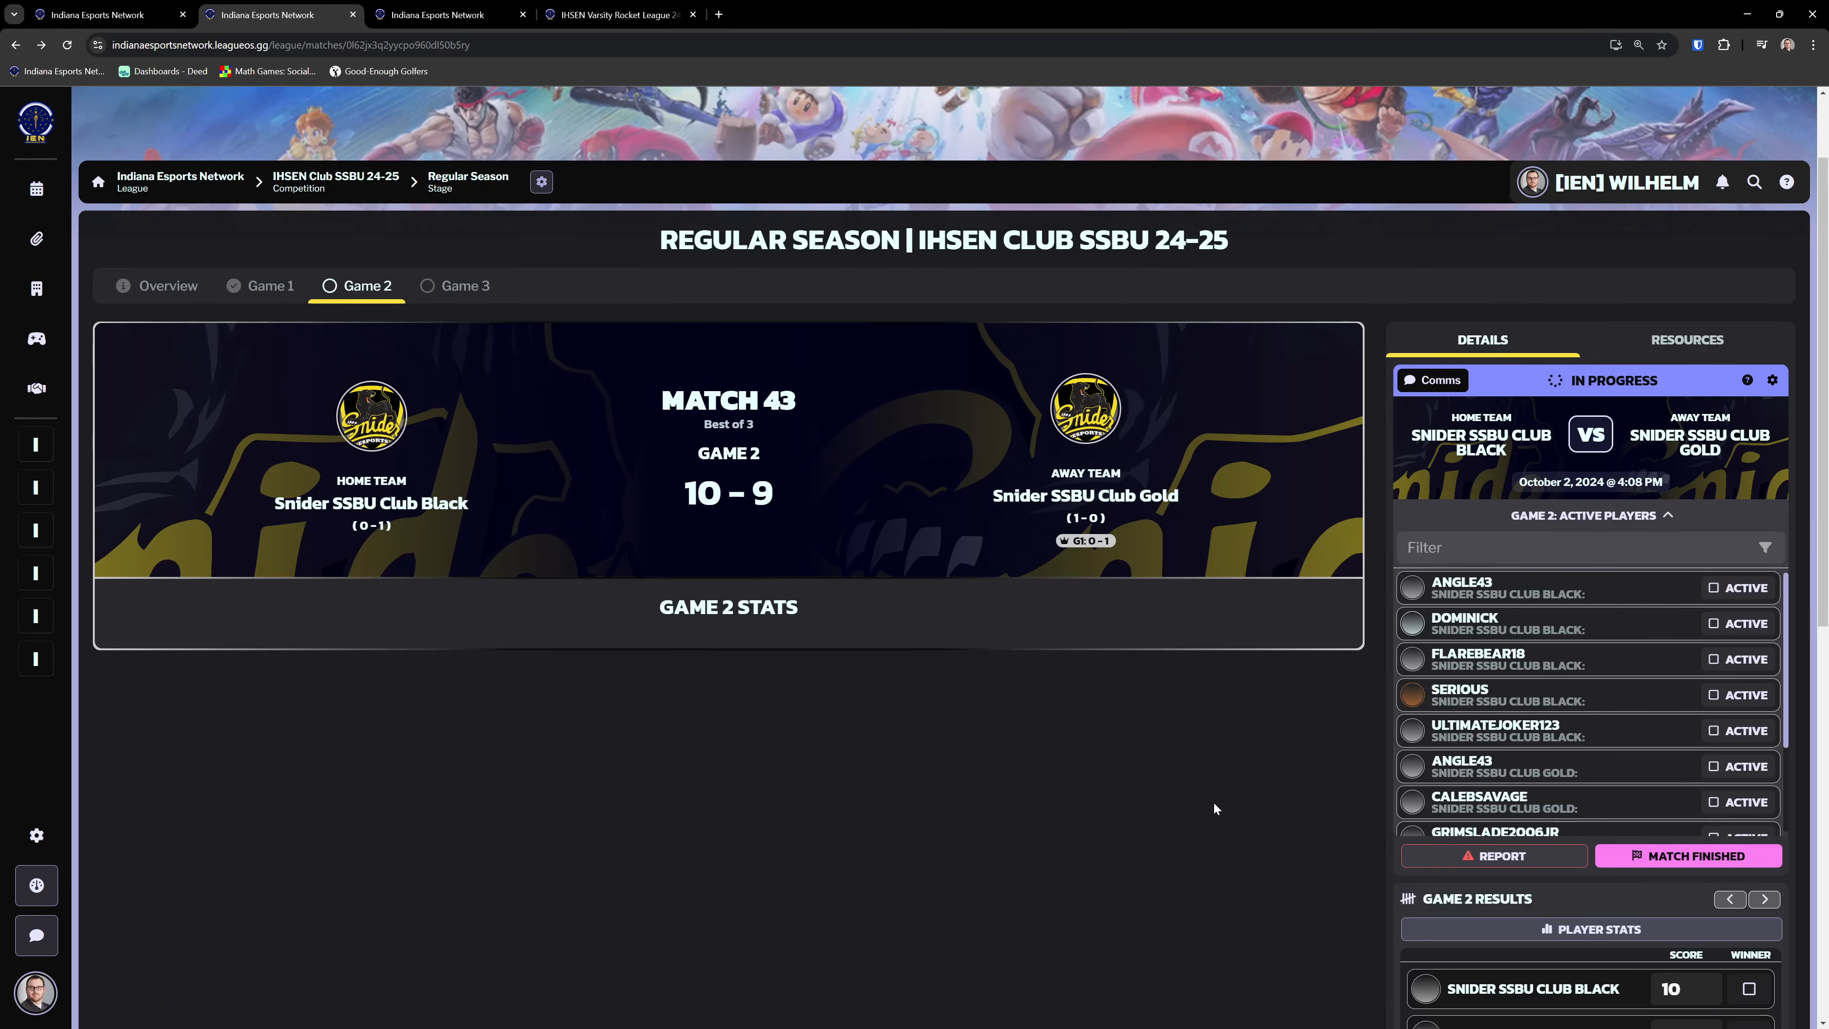
pyautogui.scroll(-4, 1212, 805)
pyautogui.scroll(4, 929, 668)
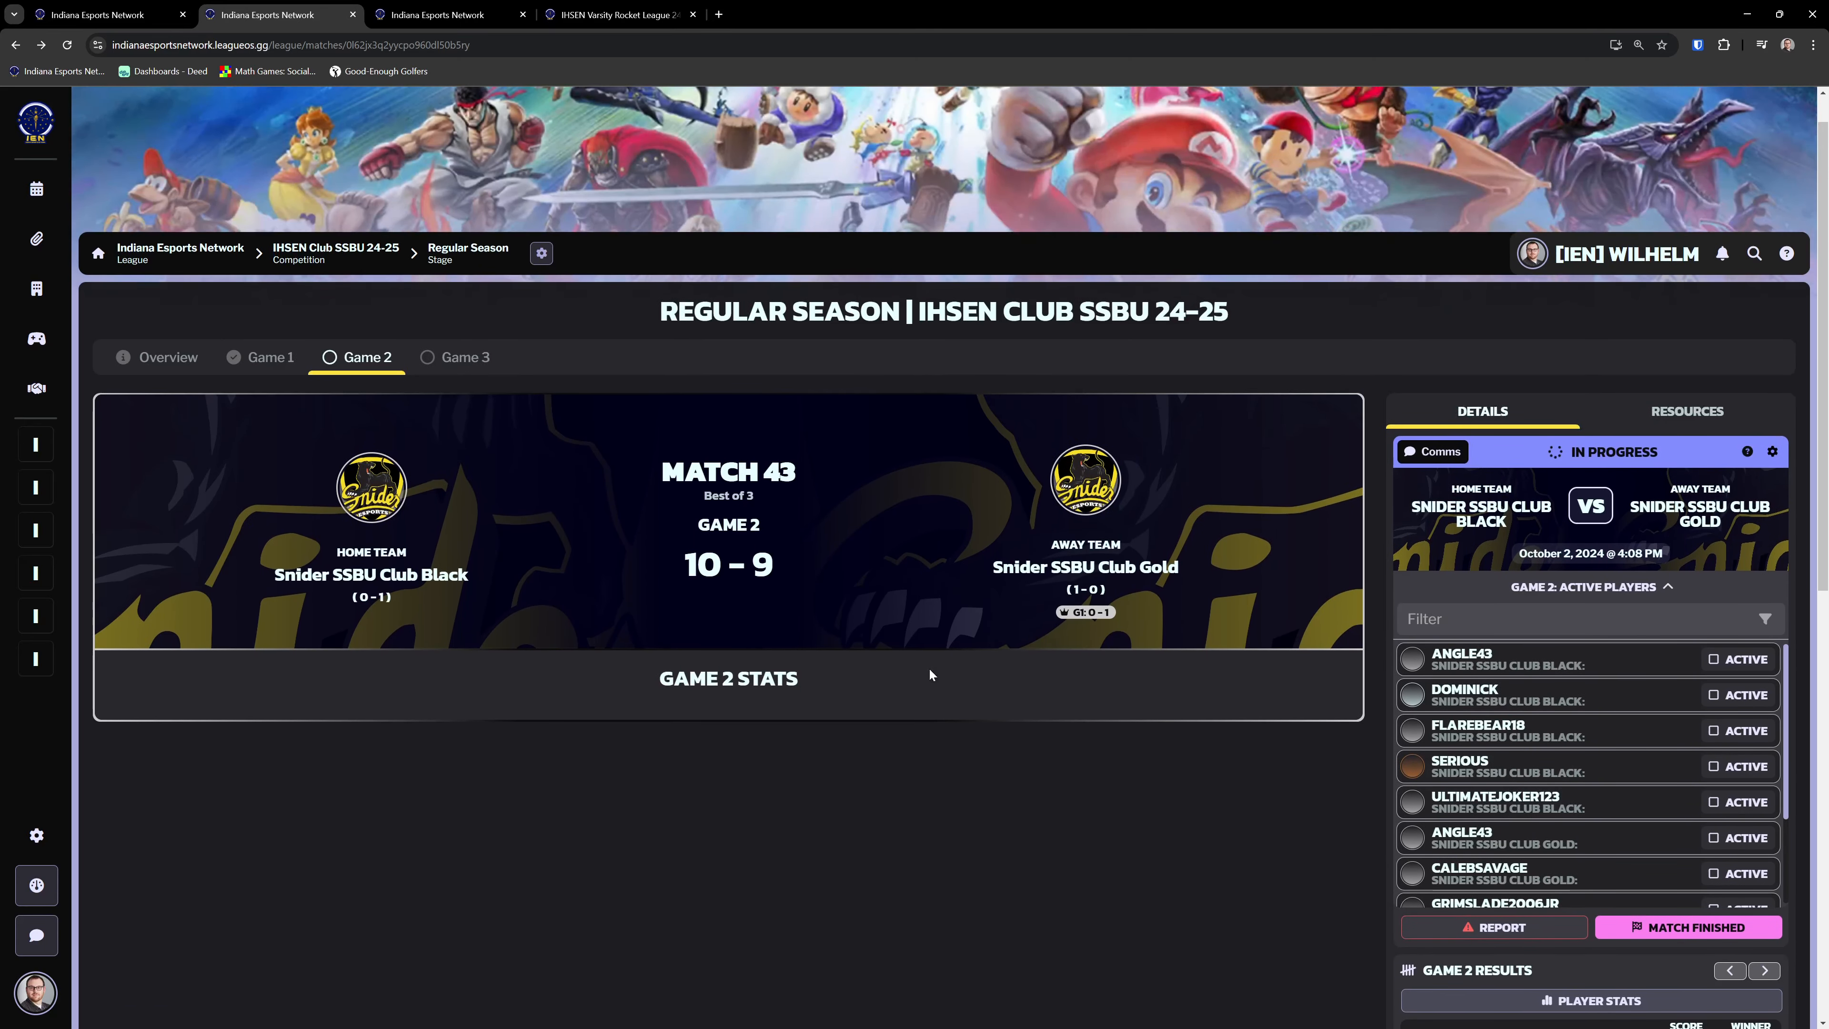
pyautogui.scroll(-4, 929, 668)
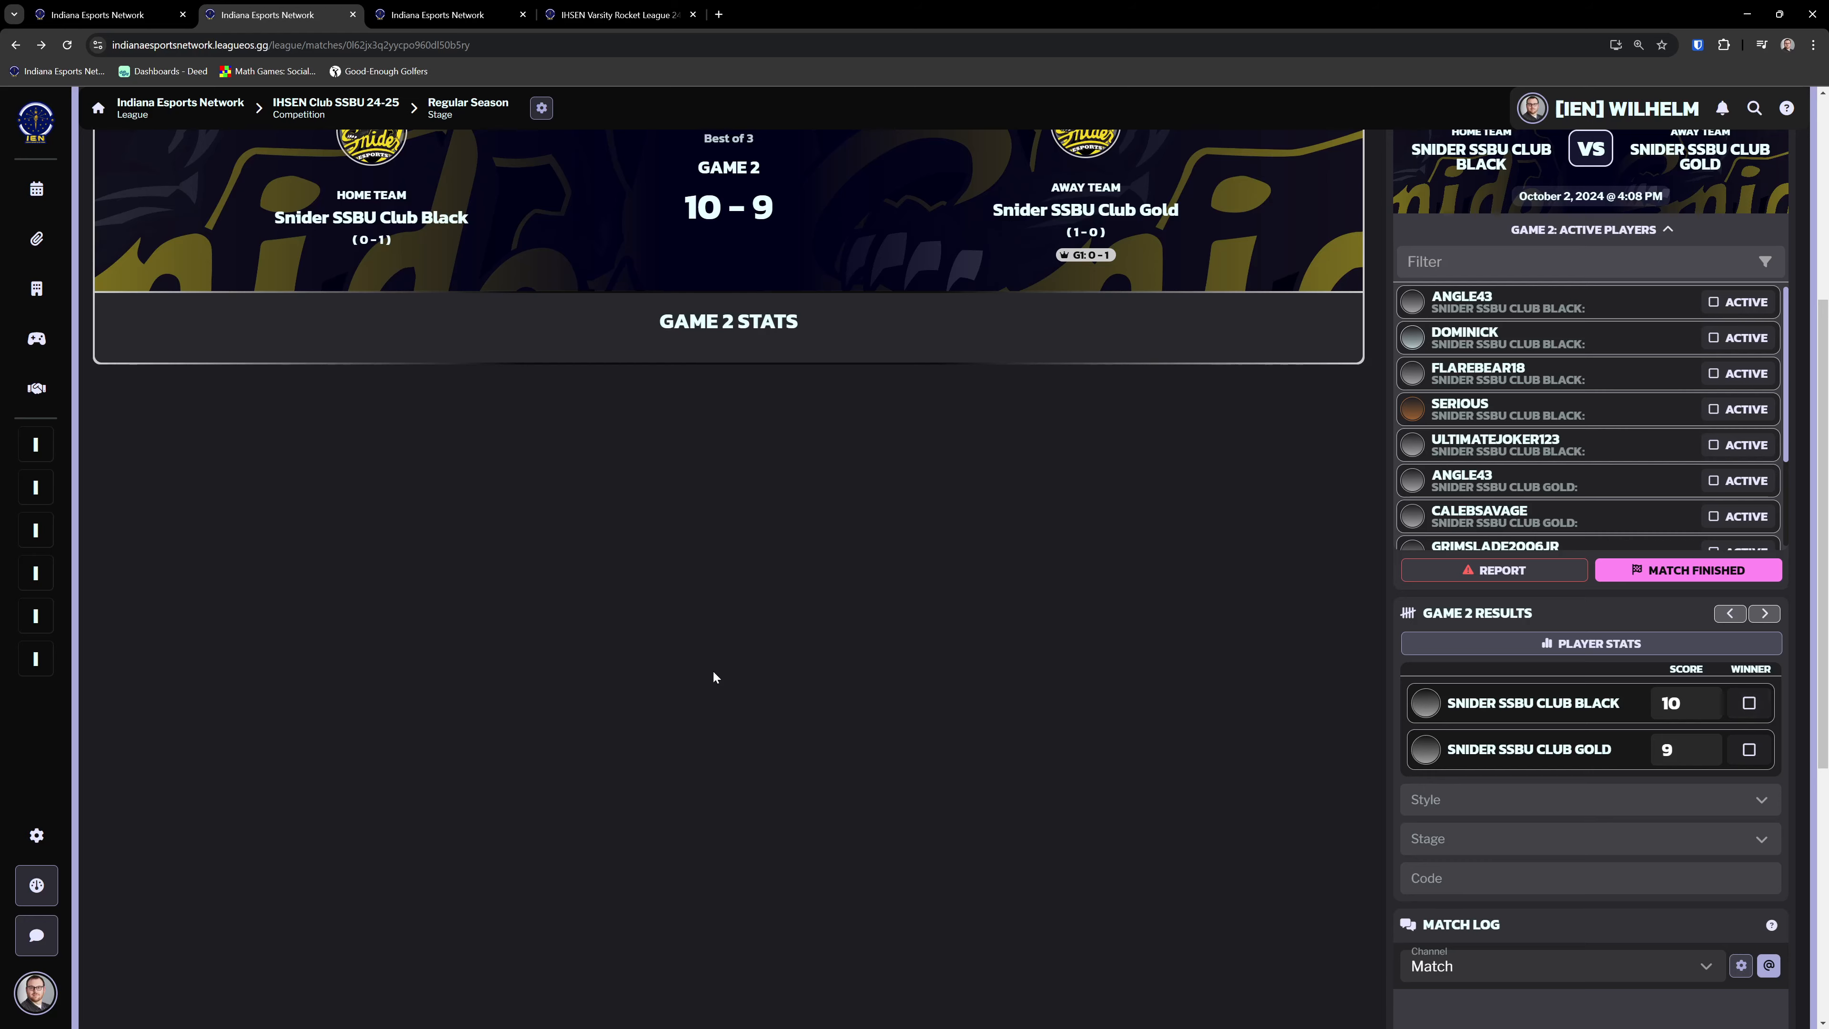
pyautogui.scroll(5, 714, 674)
pyautogui.click(292, 408)
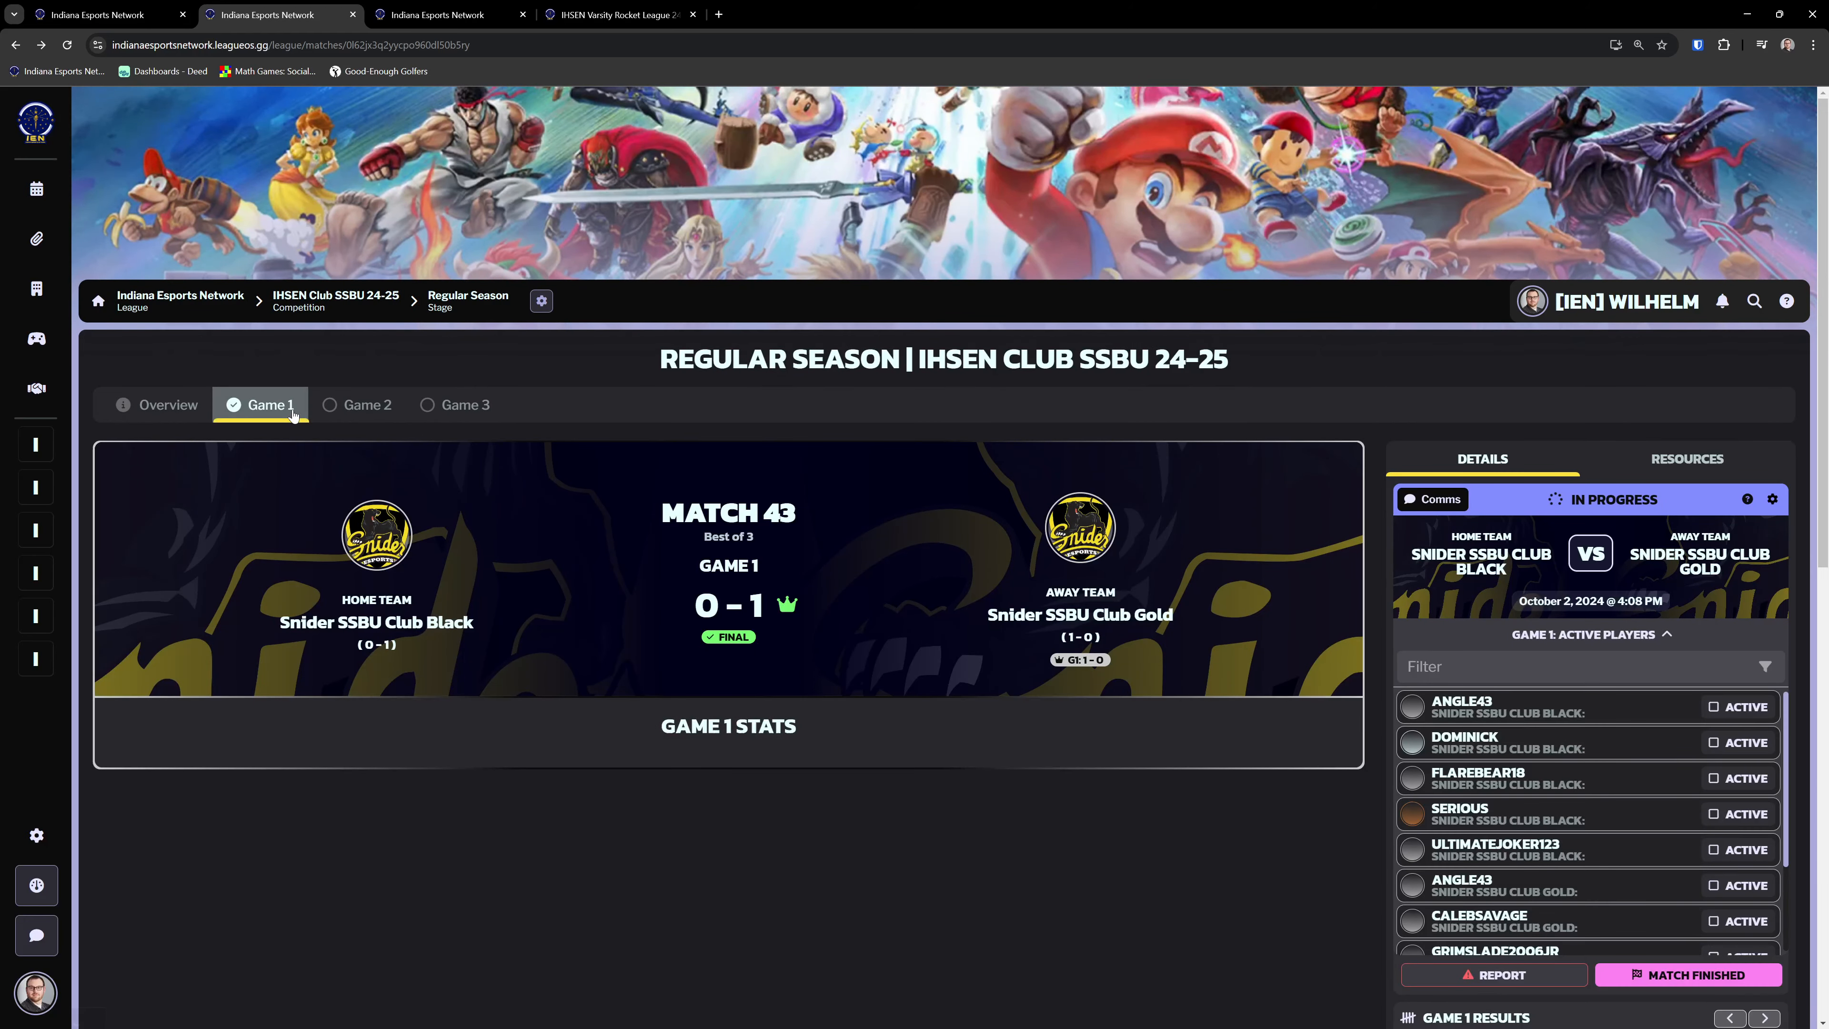
pyautogui.click(364, 405)
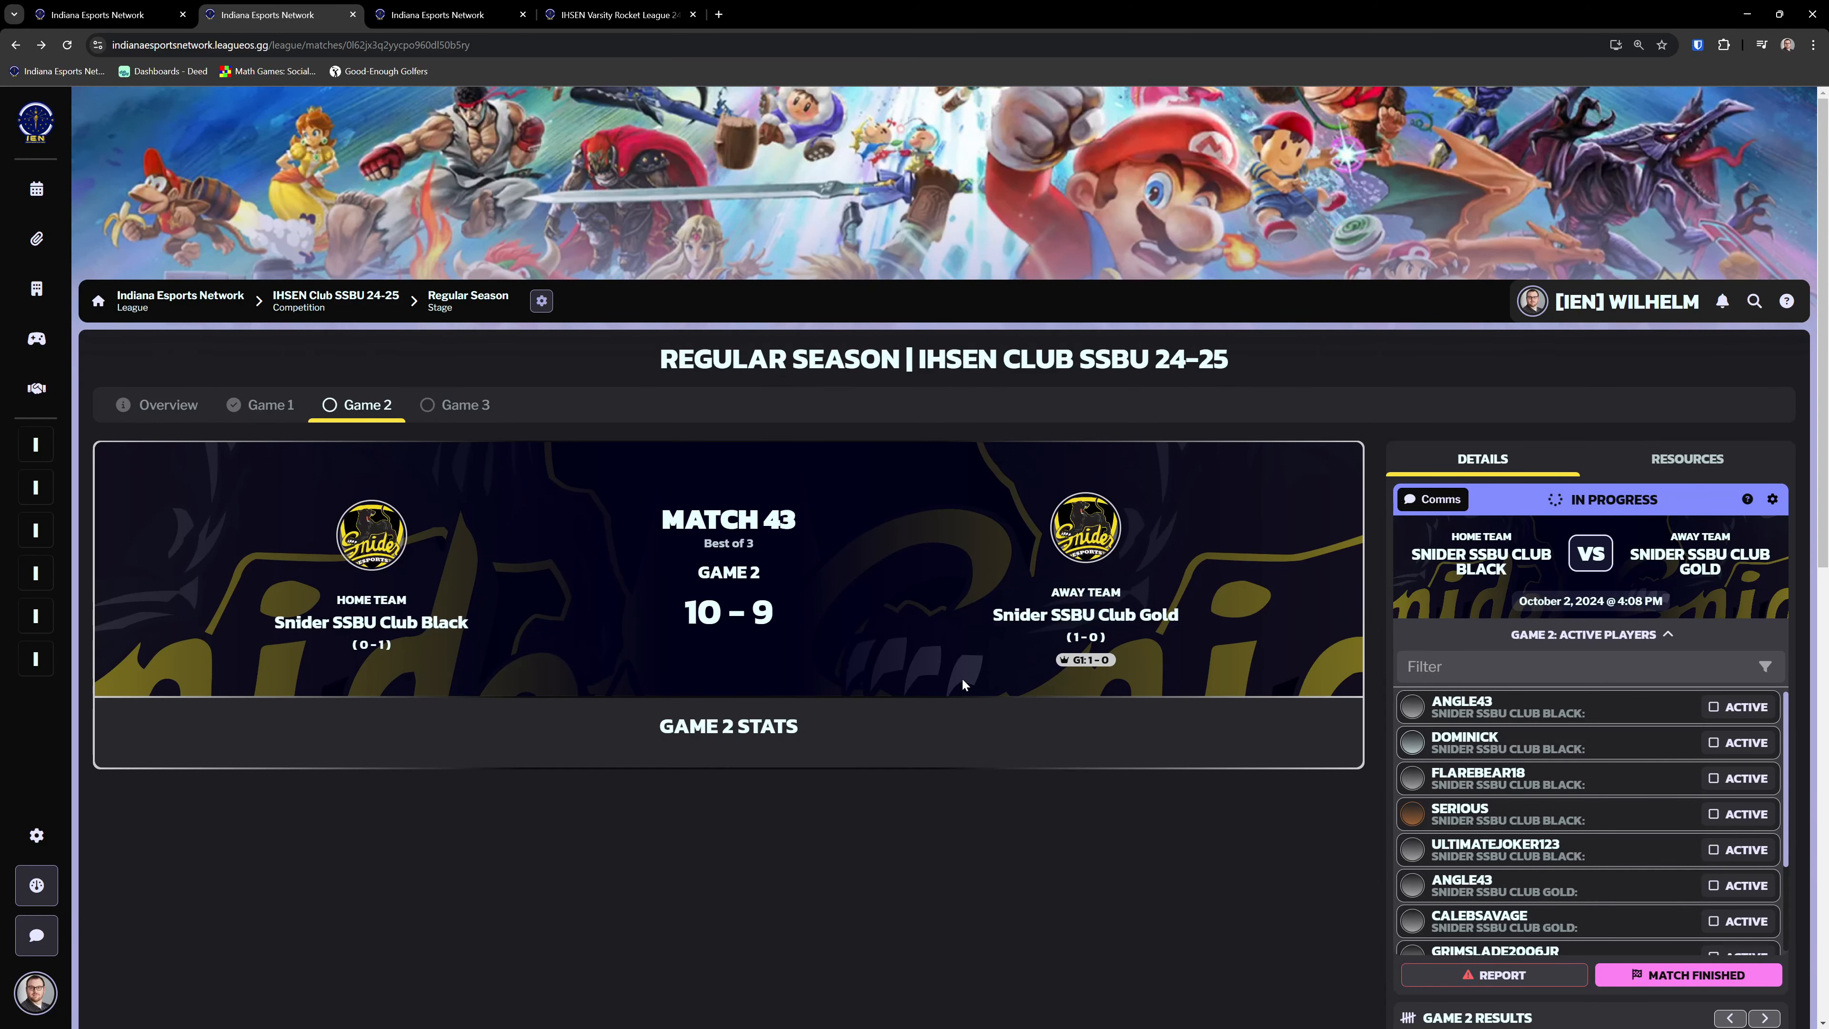
pyautogui.hotkey('alt', 'Tab')
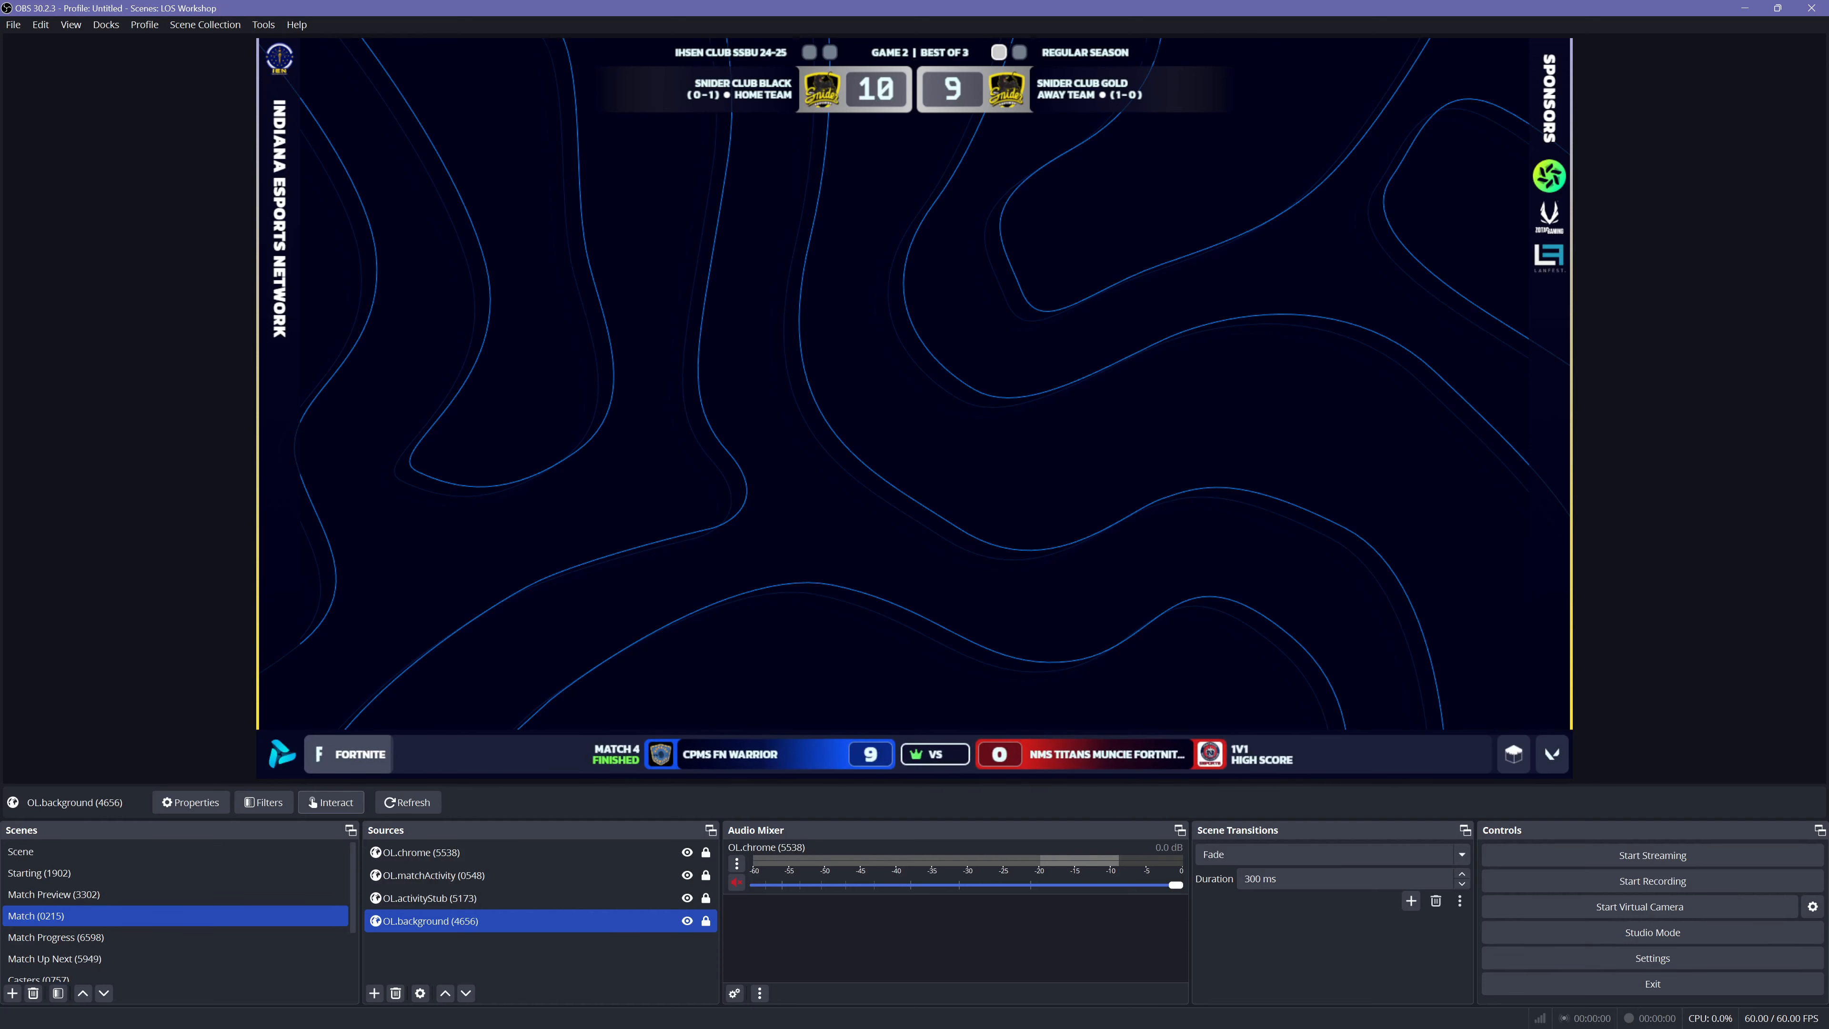
# Step: Switch to the browser, open the streaming resources of the Valorant Match 15 page and clear the OBS connection password
pyautogui.hotkey('alt', 'Tab')
pyautogui.click(436, 15)
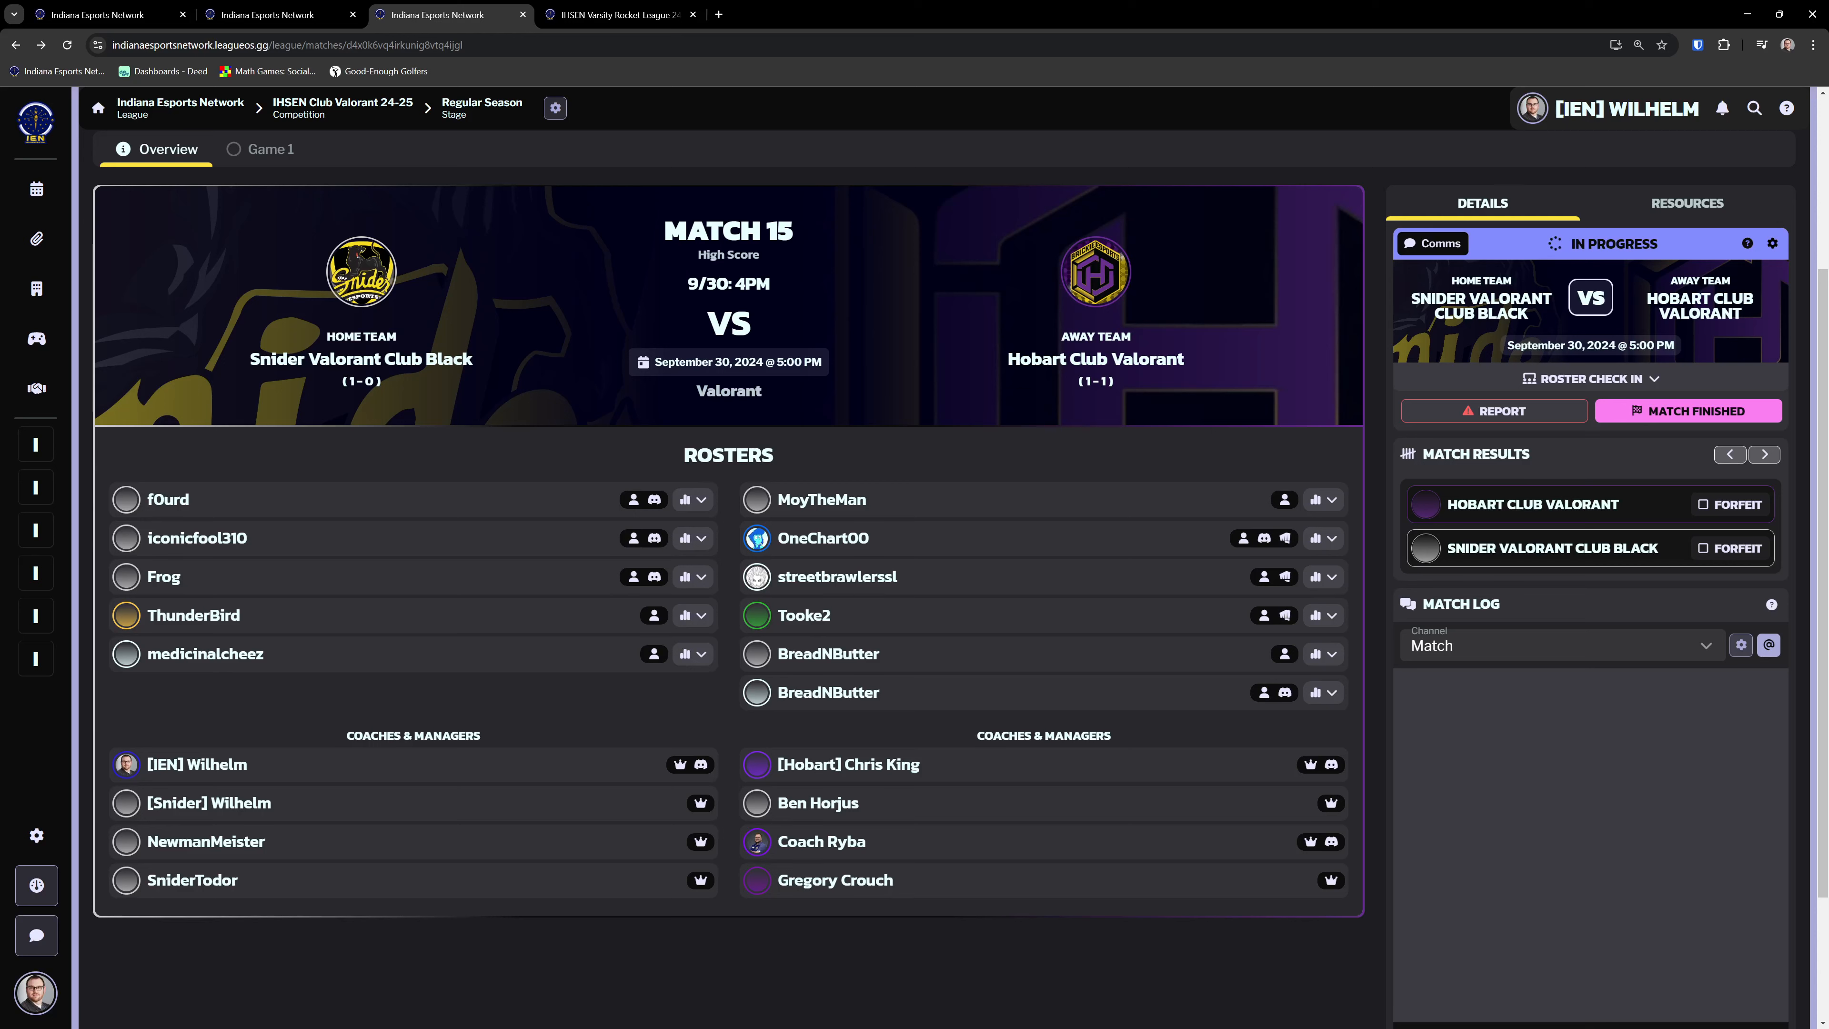
pyautogui.click(1688, 203)
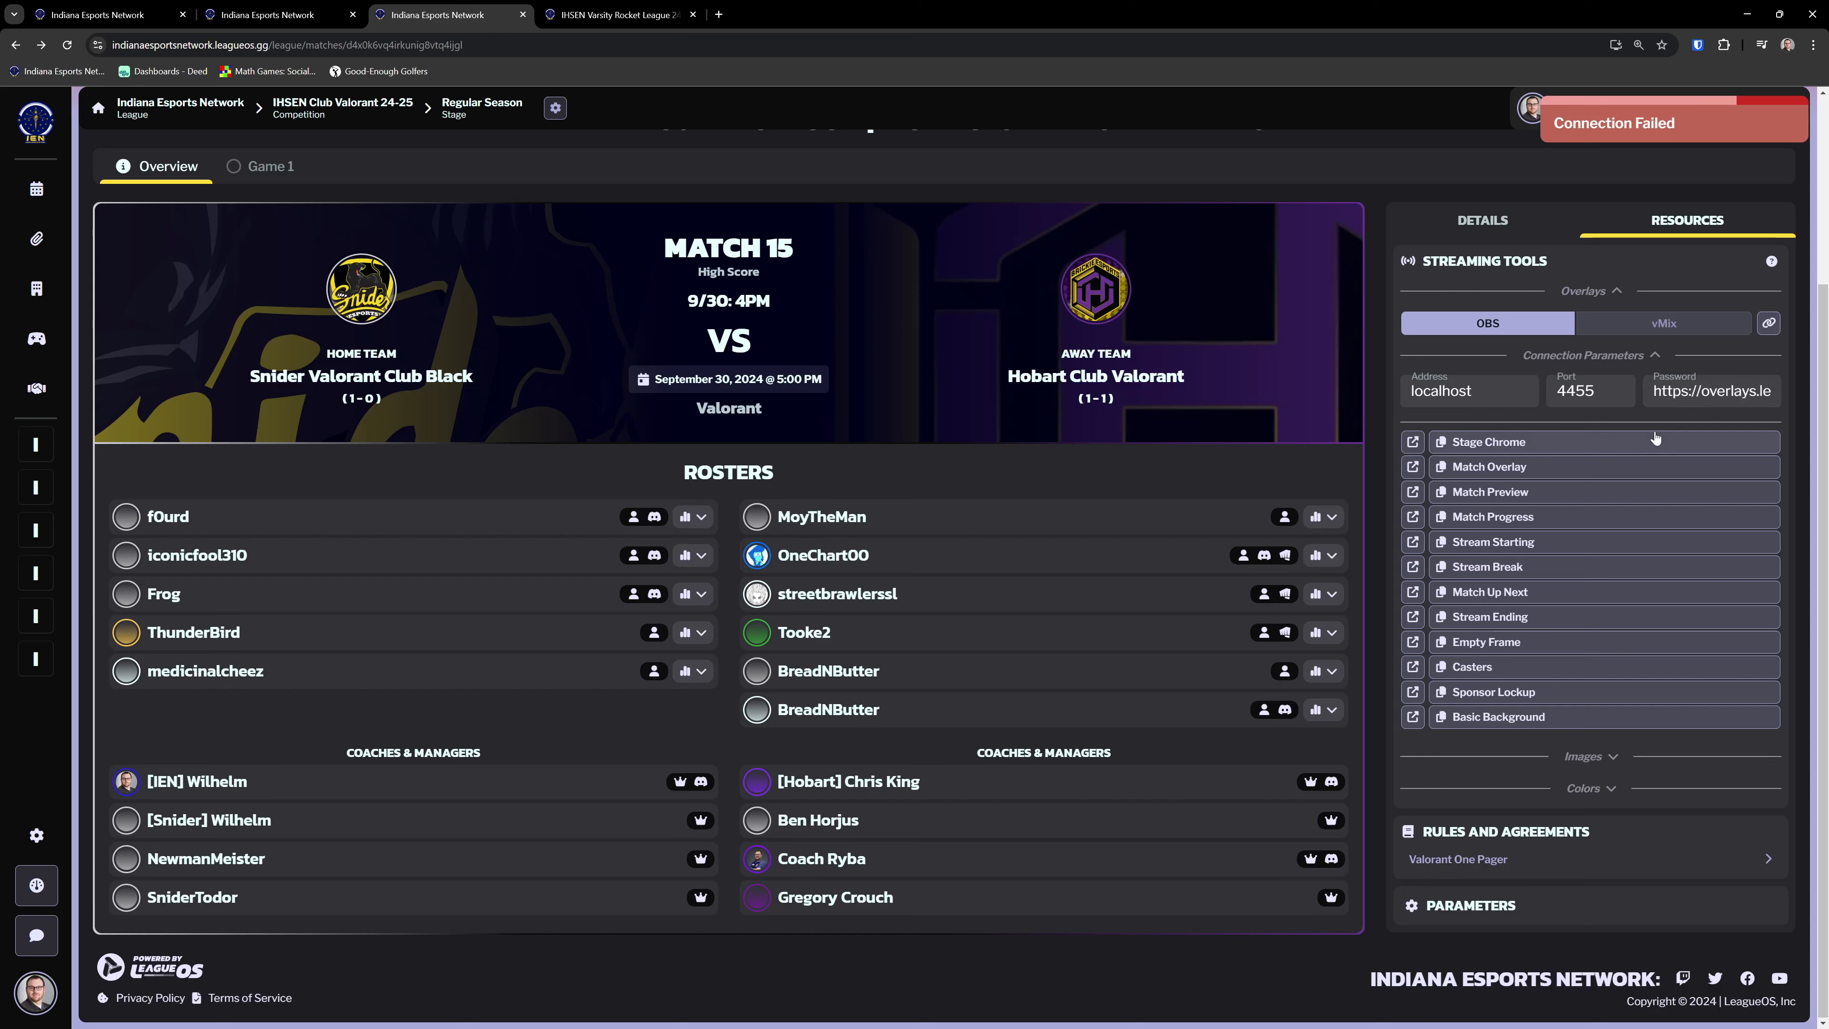
pyautogui.press('BackSpace')
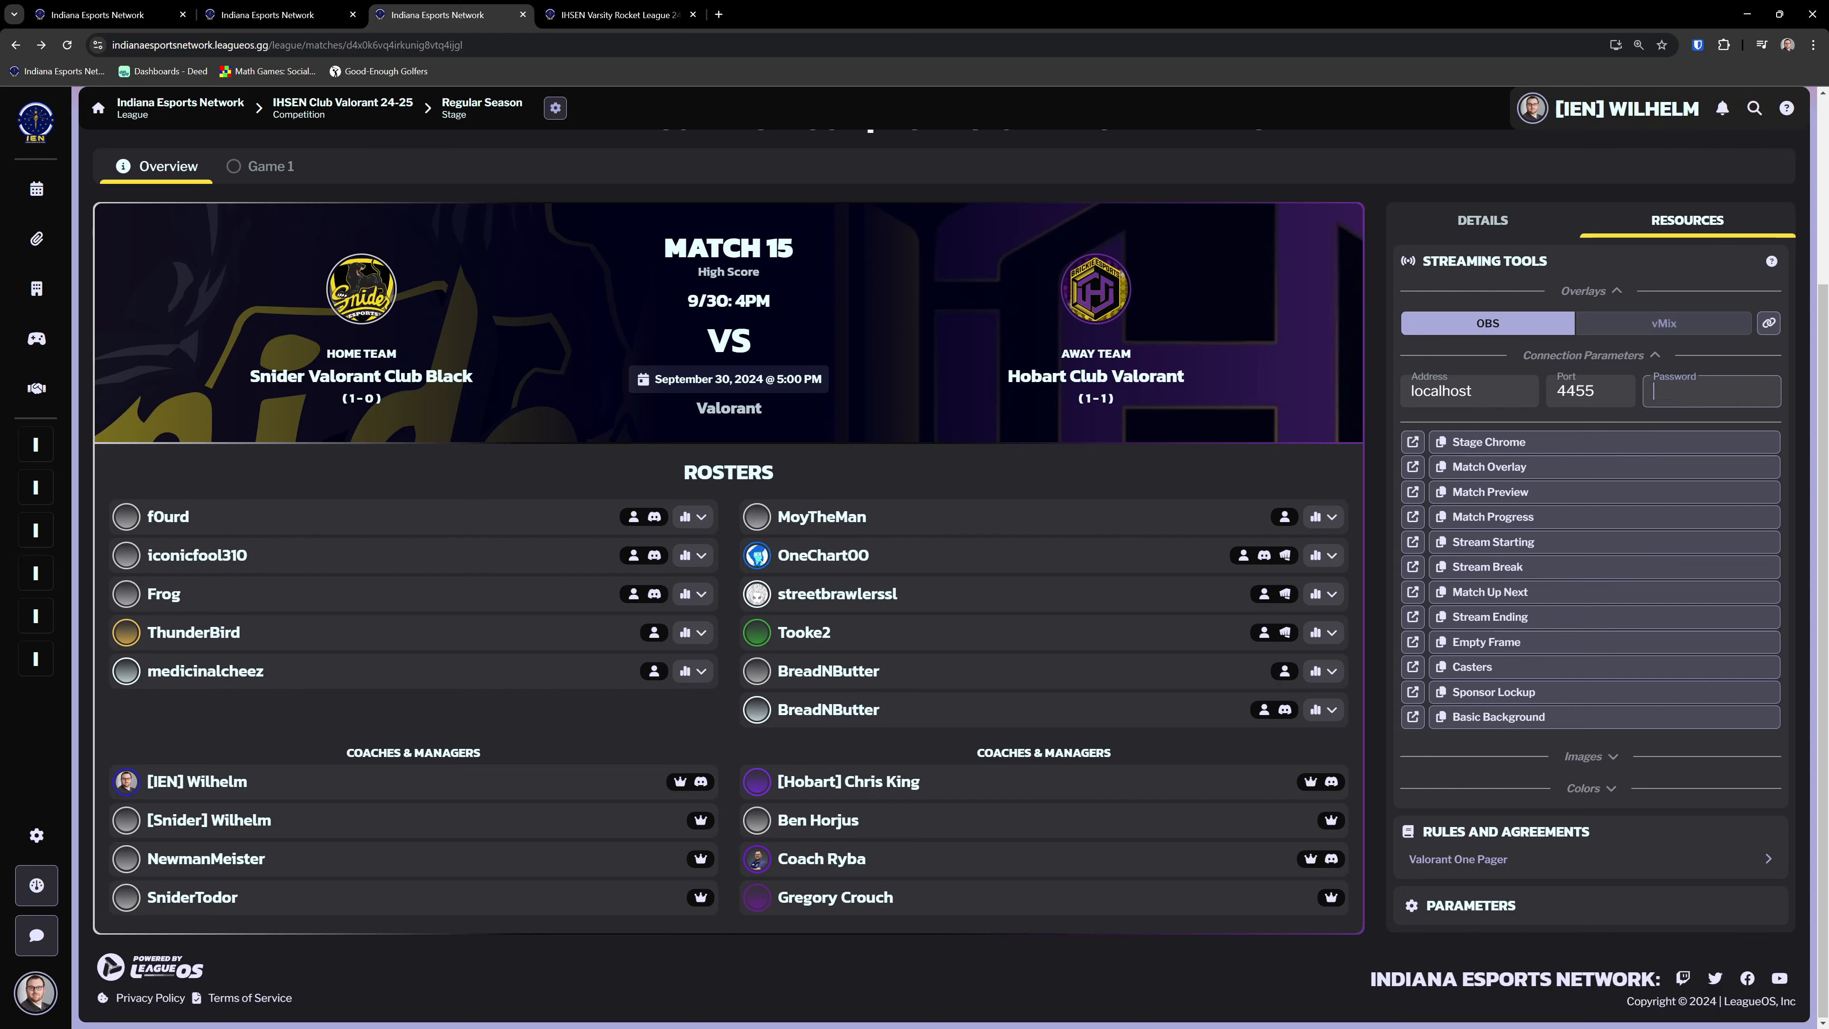
# Step: Copy the server password from OBS Studio, paste it into the match page's connection password field and connect to OBS
pyautogui.hotkey('alt', 'Tab')
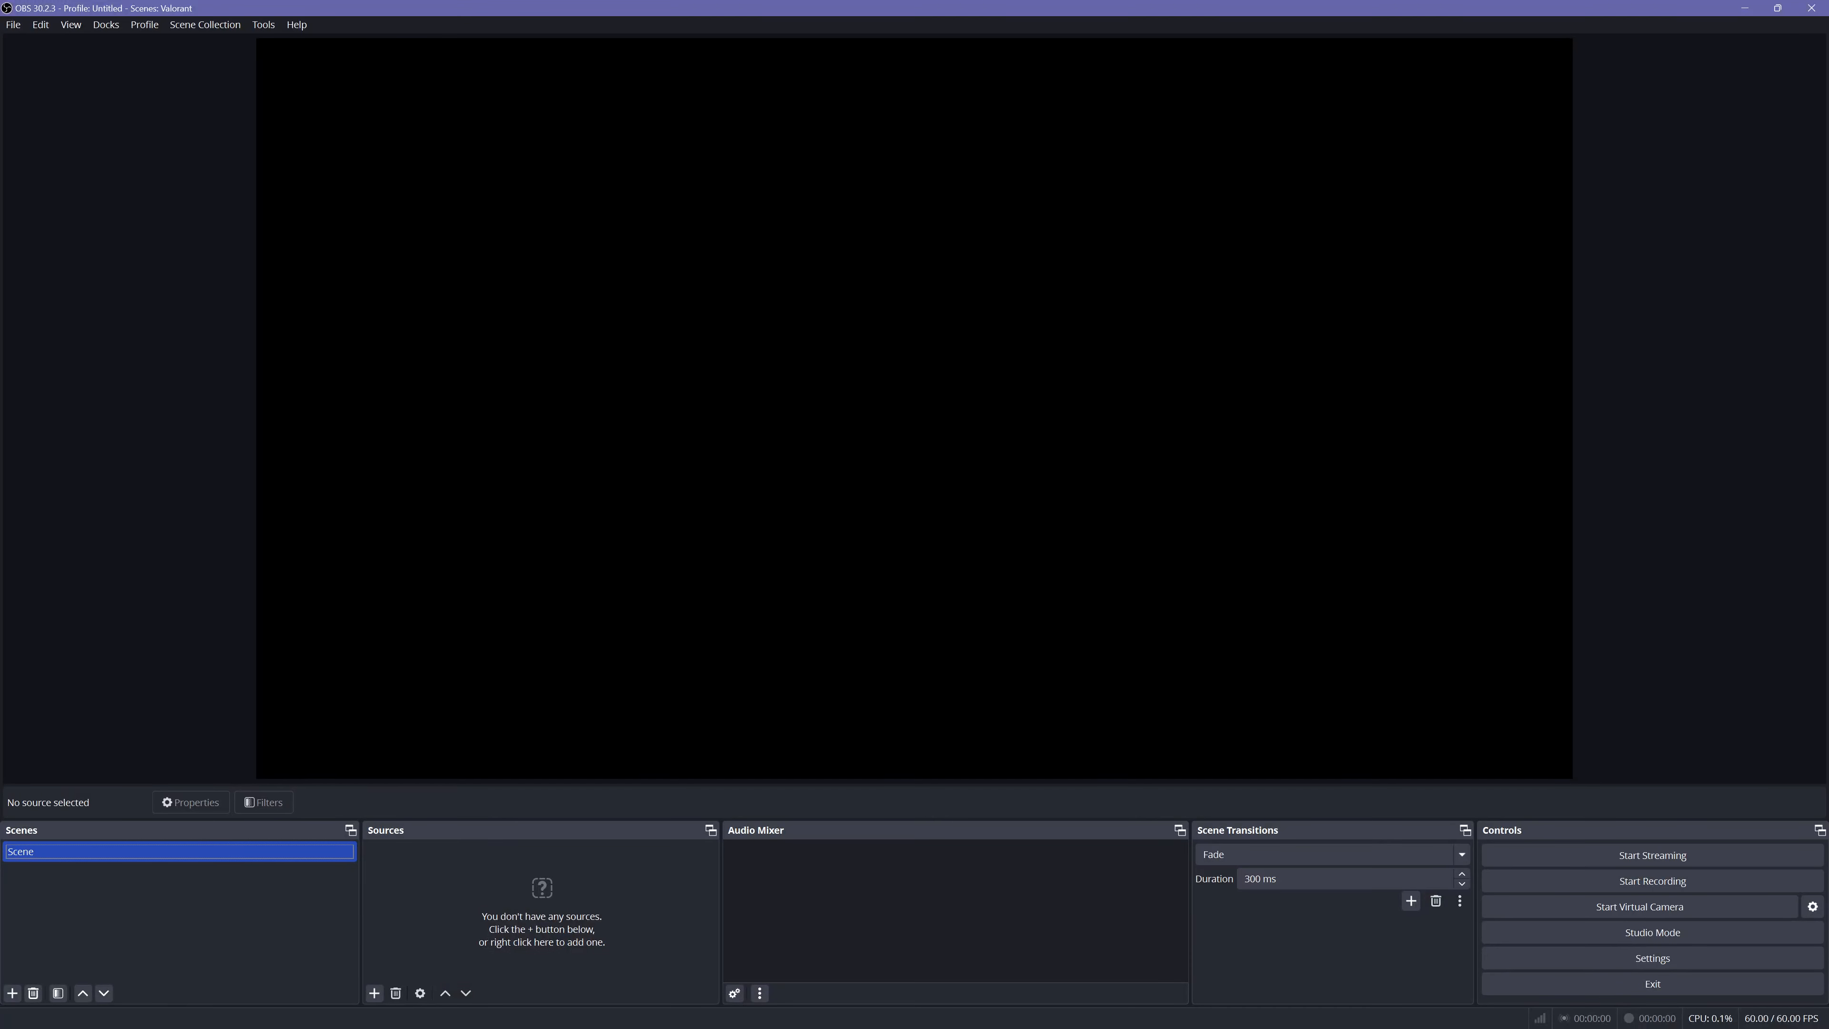
pyautogui.click(264, 25)
pyautogui.hotkey('alt', 'Tab')
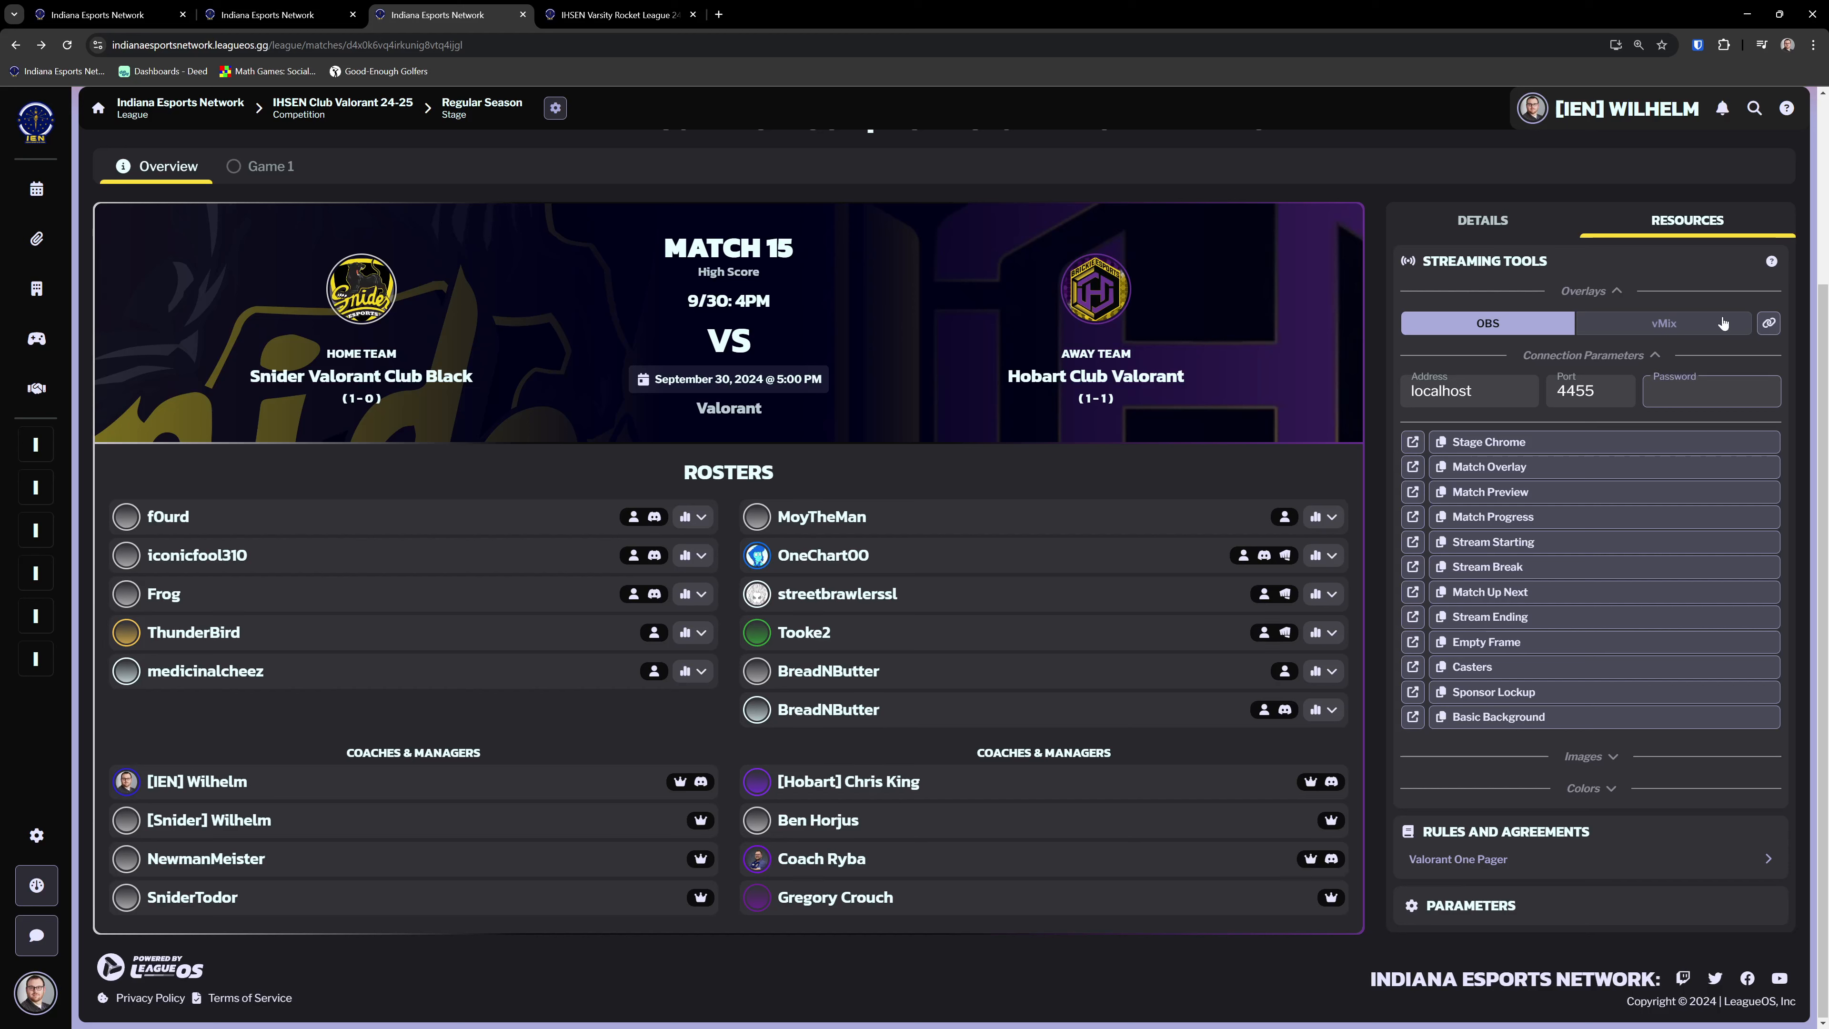
pyautogui.hotkey('ctrl', 'v')
pyautogui.click(1770, 323)
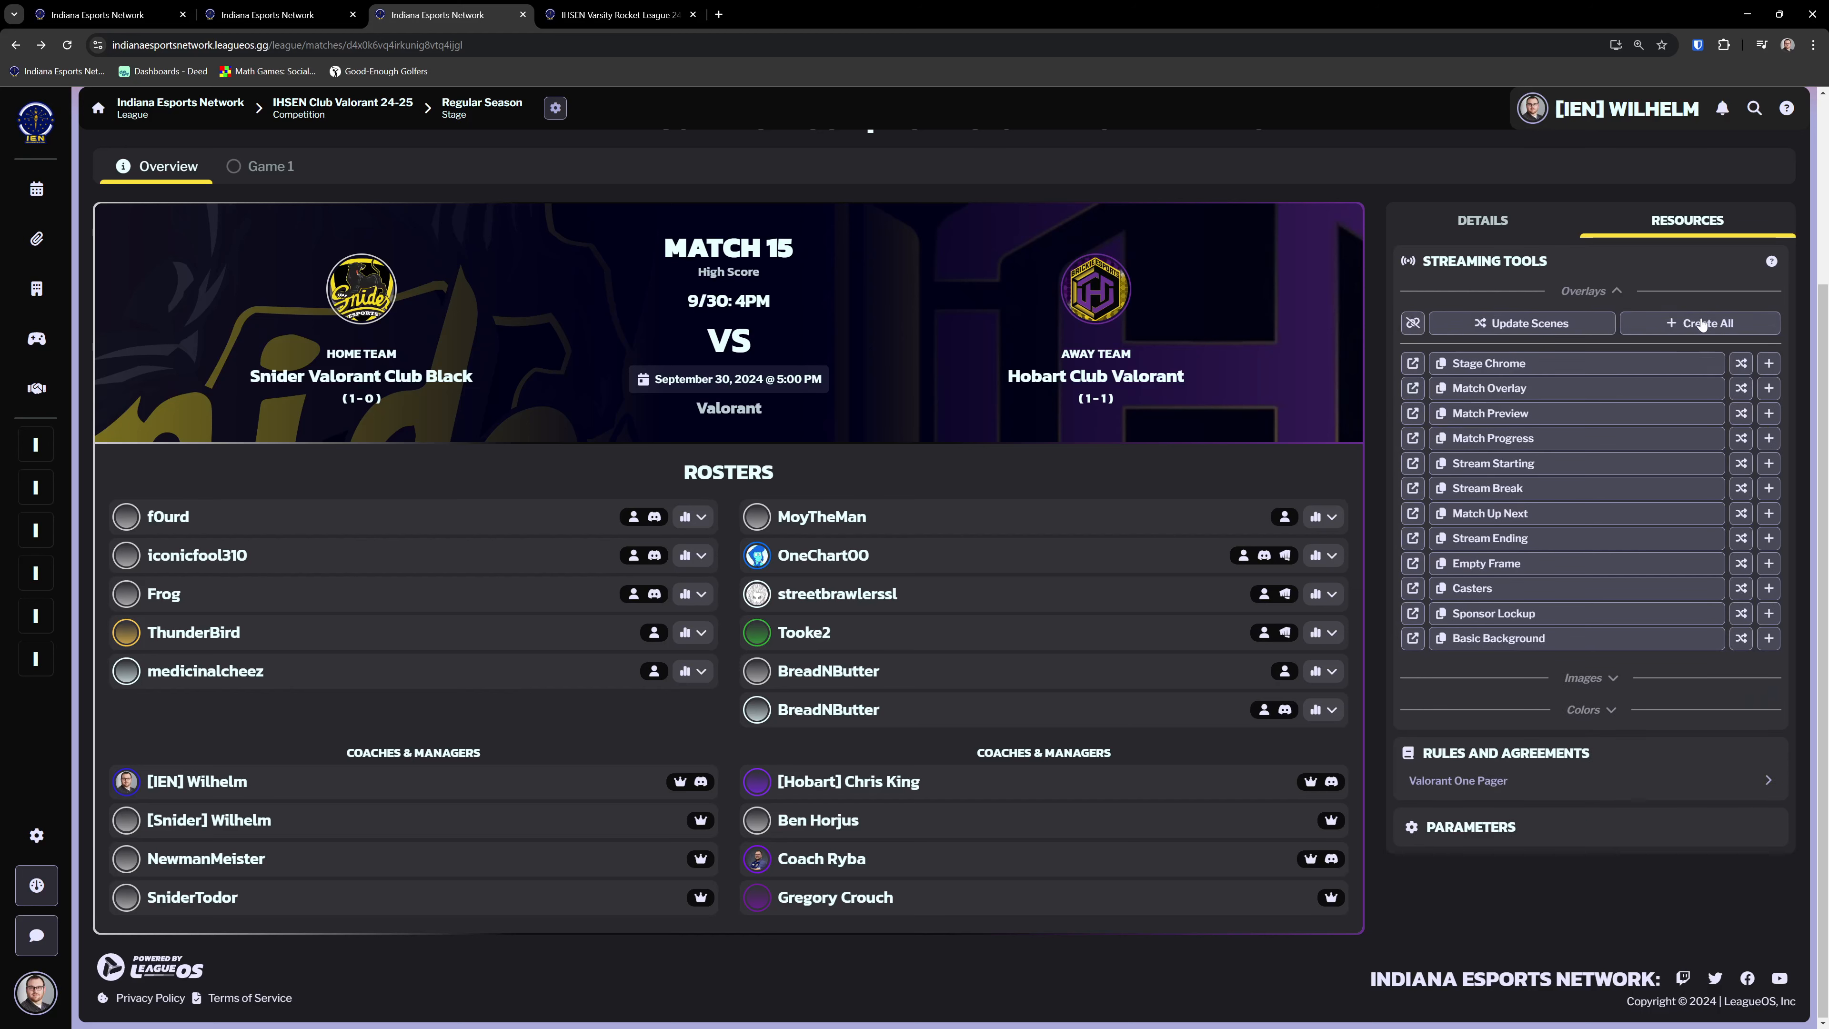
# Step: Create all overlay scenes for the Valorant match, switch to OBS Studio and view the new Match Preview and Match scenes
pyautogui.click(1688, 325)
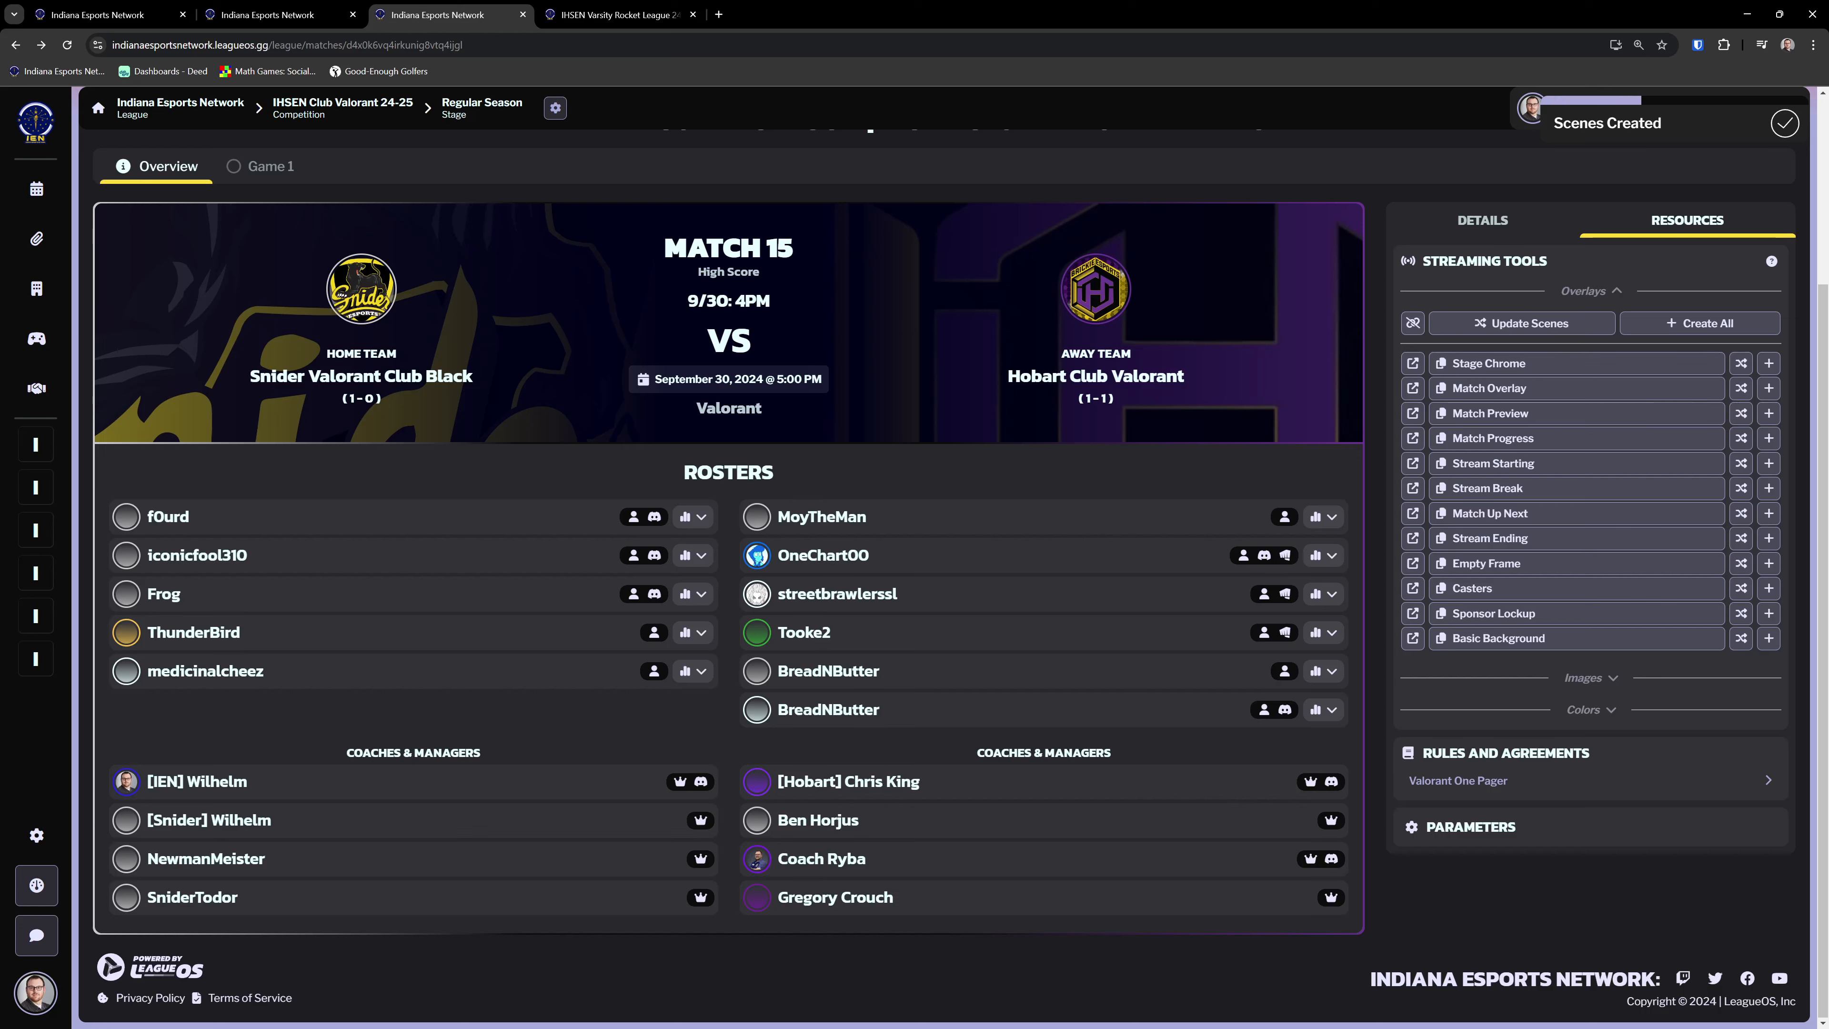
pyautogui.hotkey('alt', 'Tab')
pyautogui.click(48, 894)
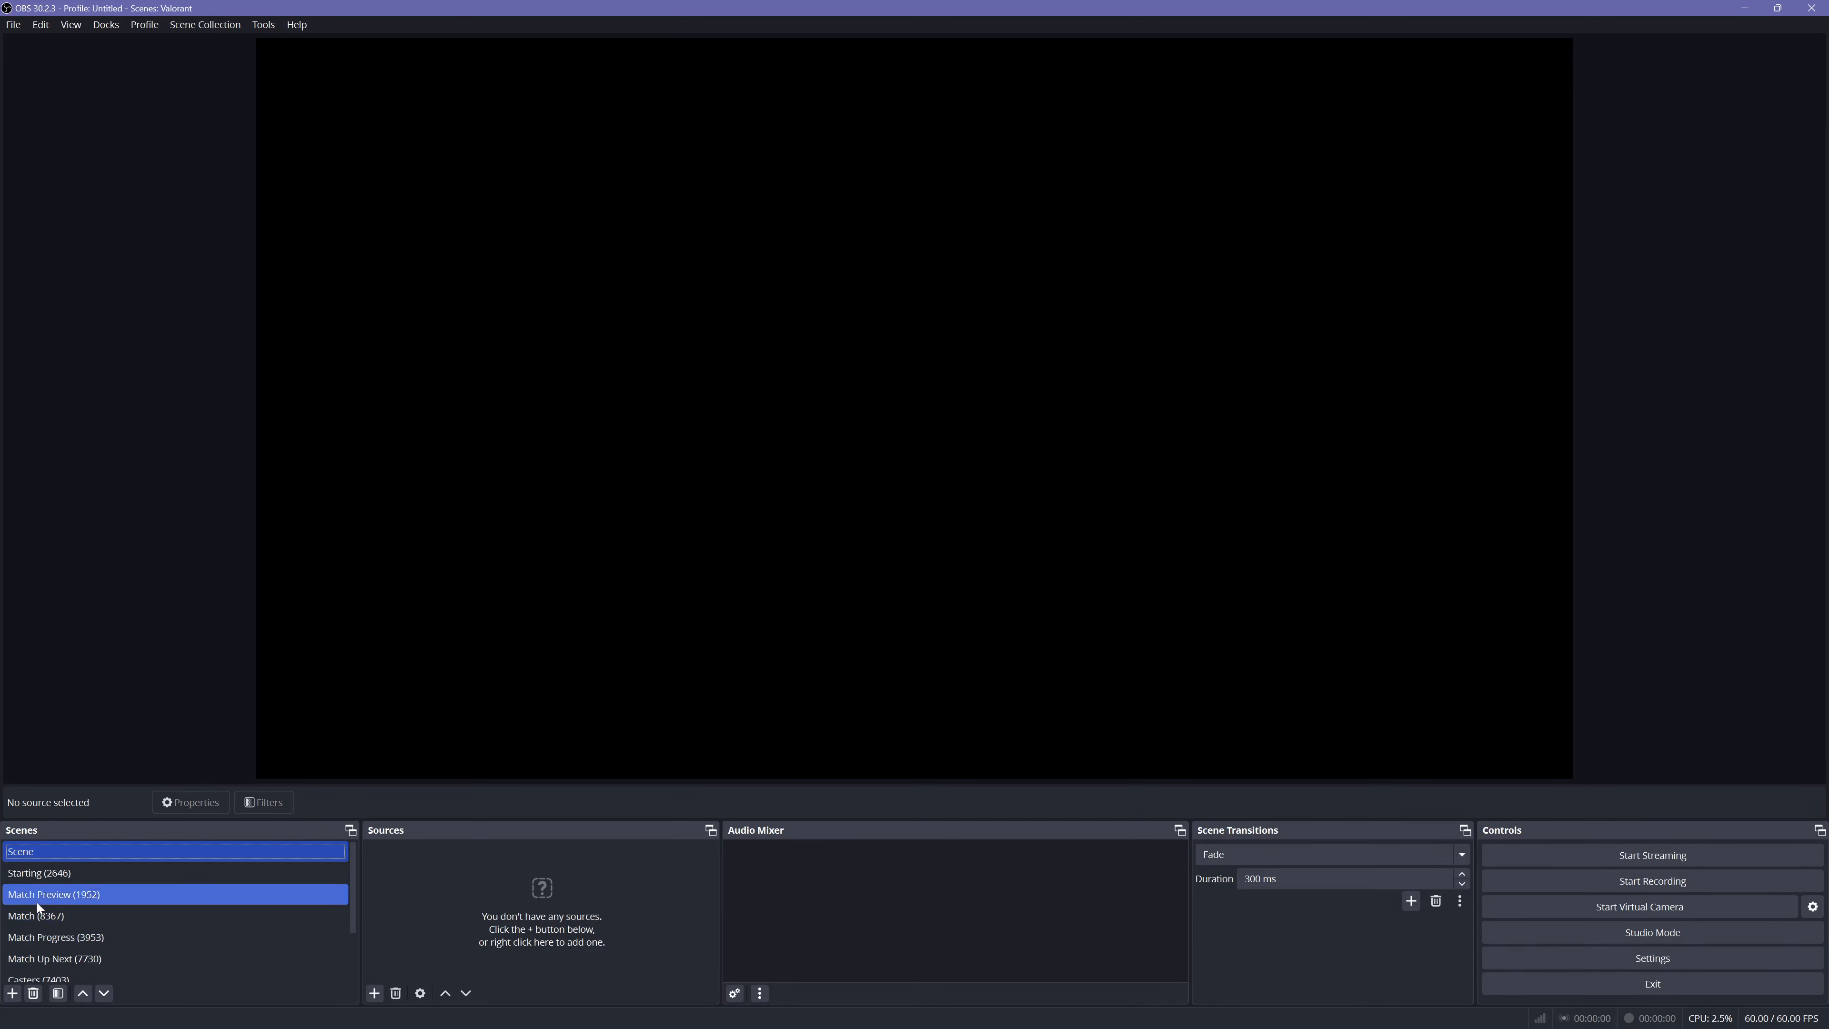
pyautogui.click(47, 912)
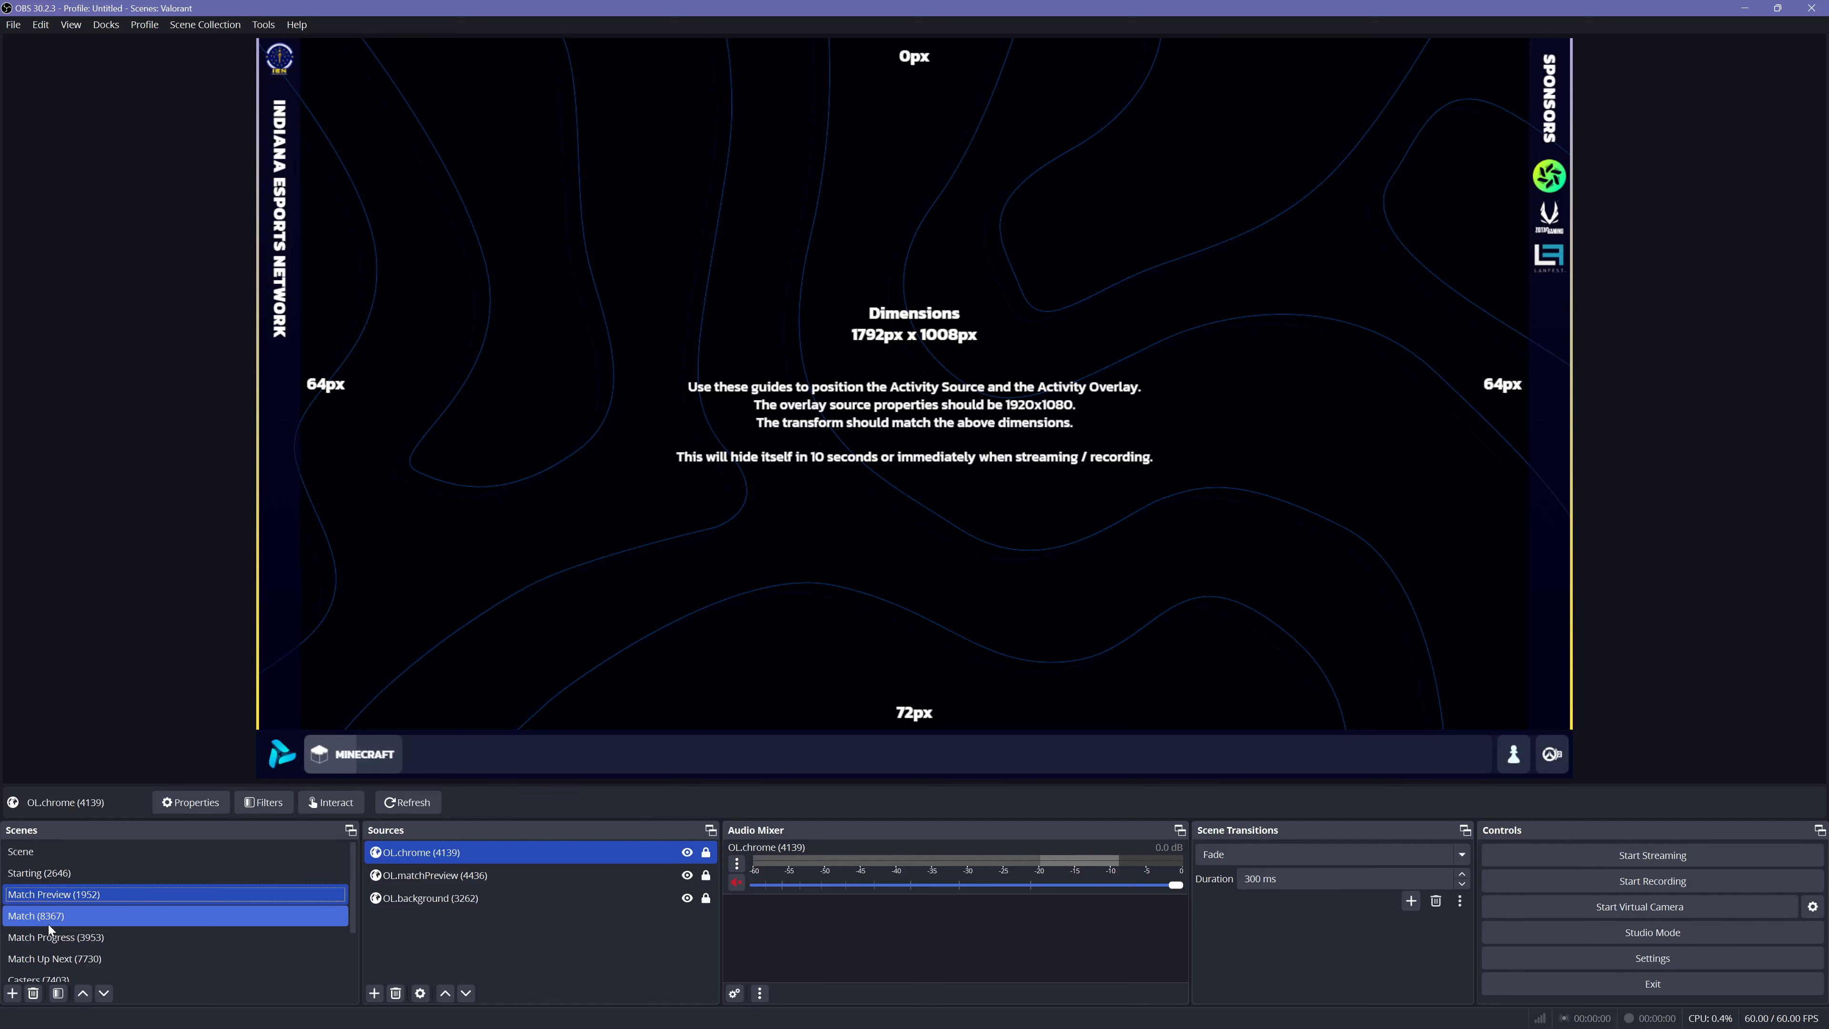
pyautogui.click(51, 923)
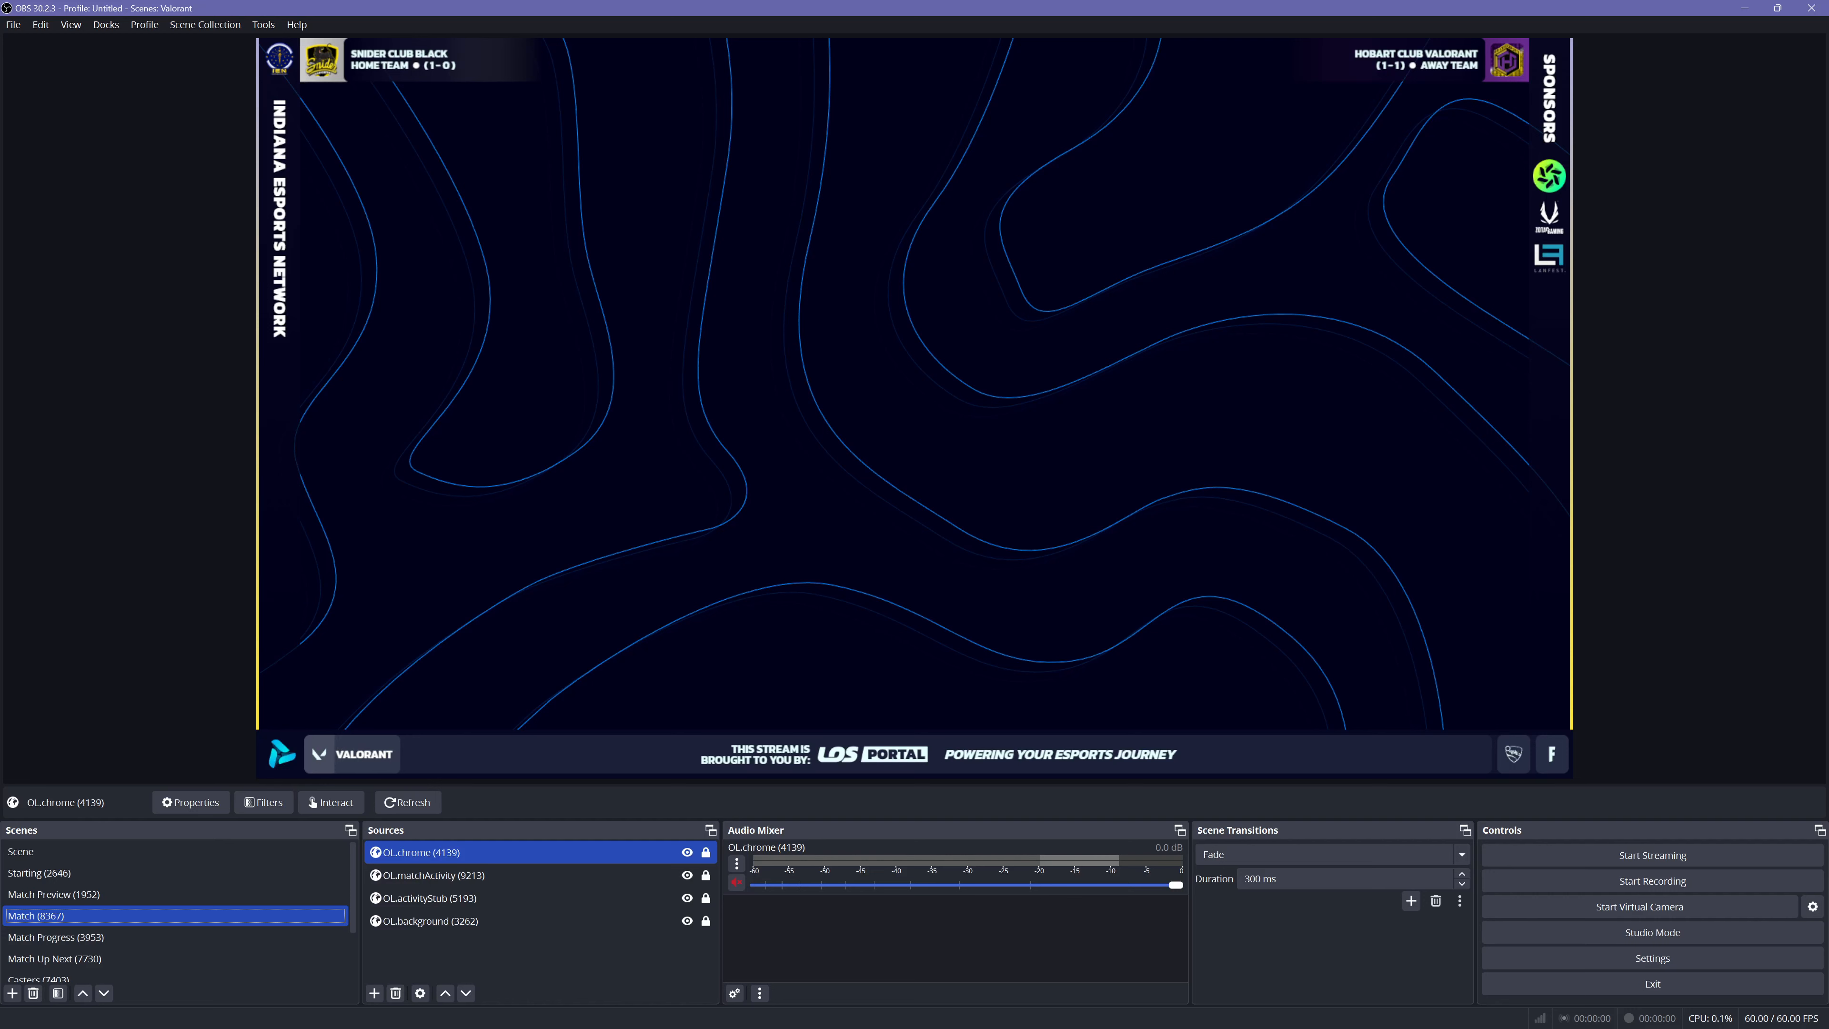
# Step: Open the interaction window of the Match scene's OL.matchActivity source
pyautogui.keyDown('ctrl'); pyautogui.click(504, 899); pyautogui.keyUp('ctrl')
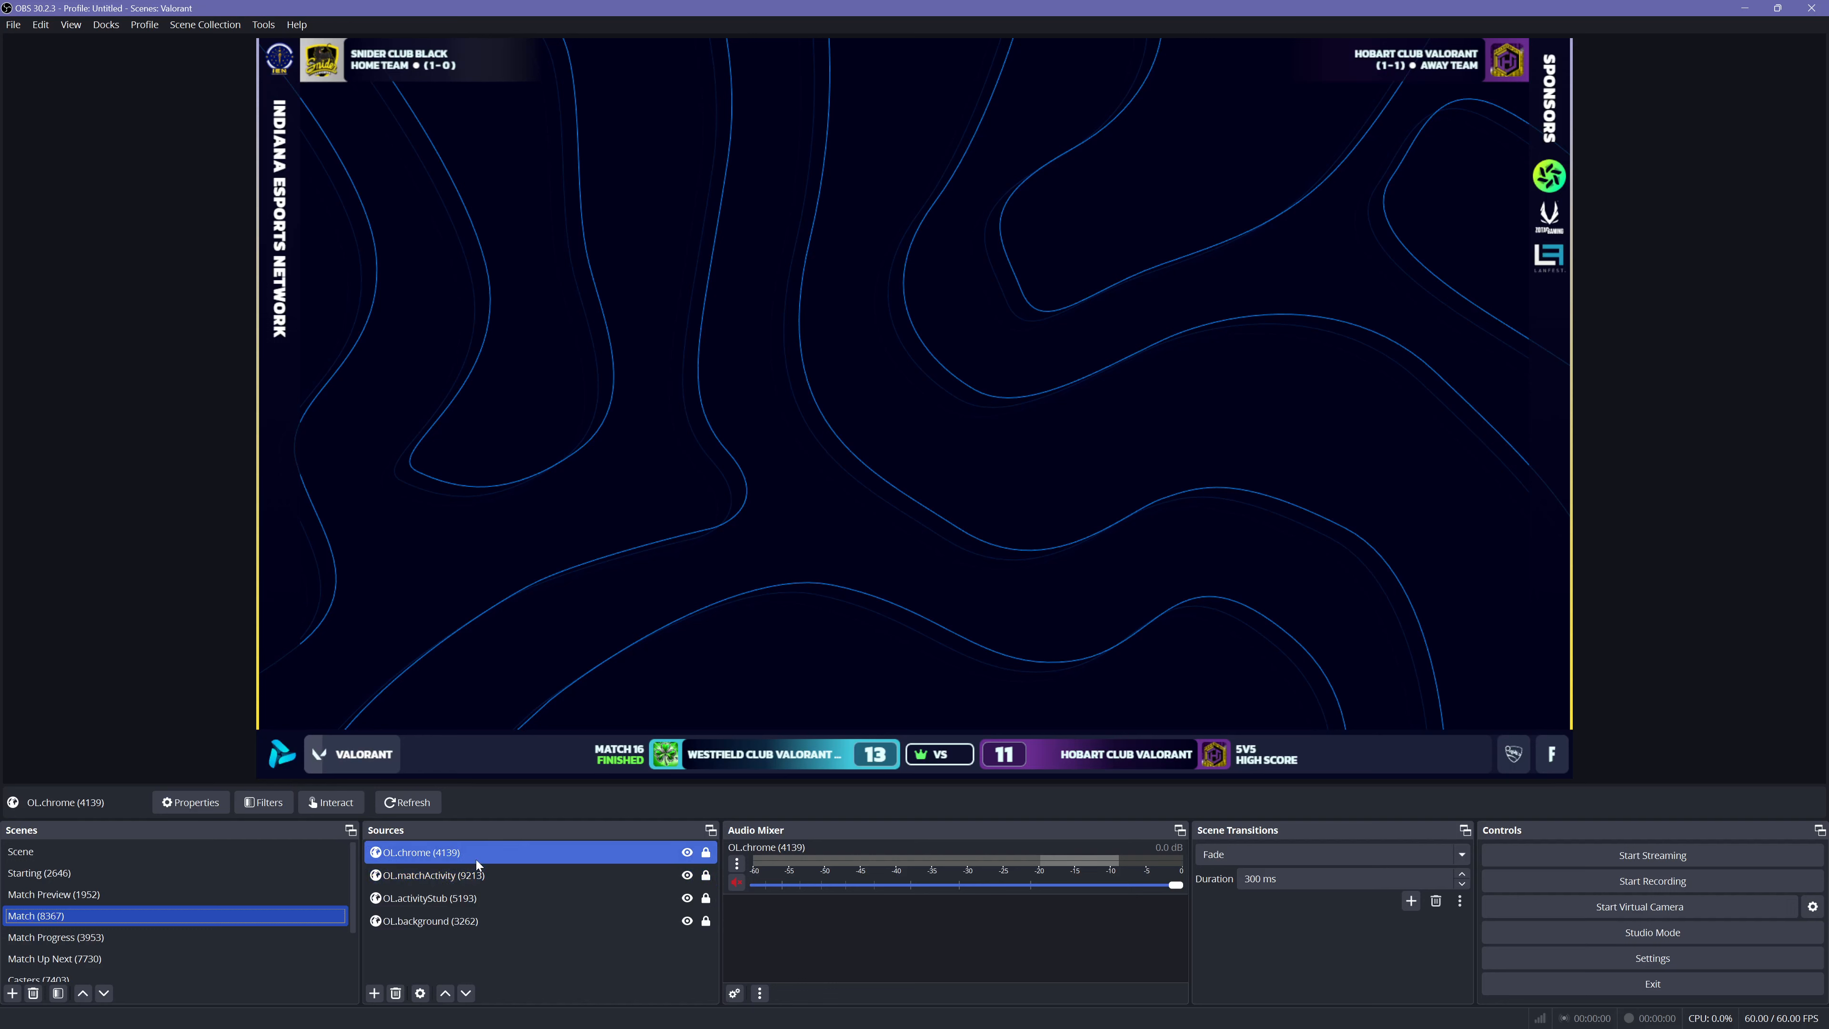
pyautogui.click(479, 878)
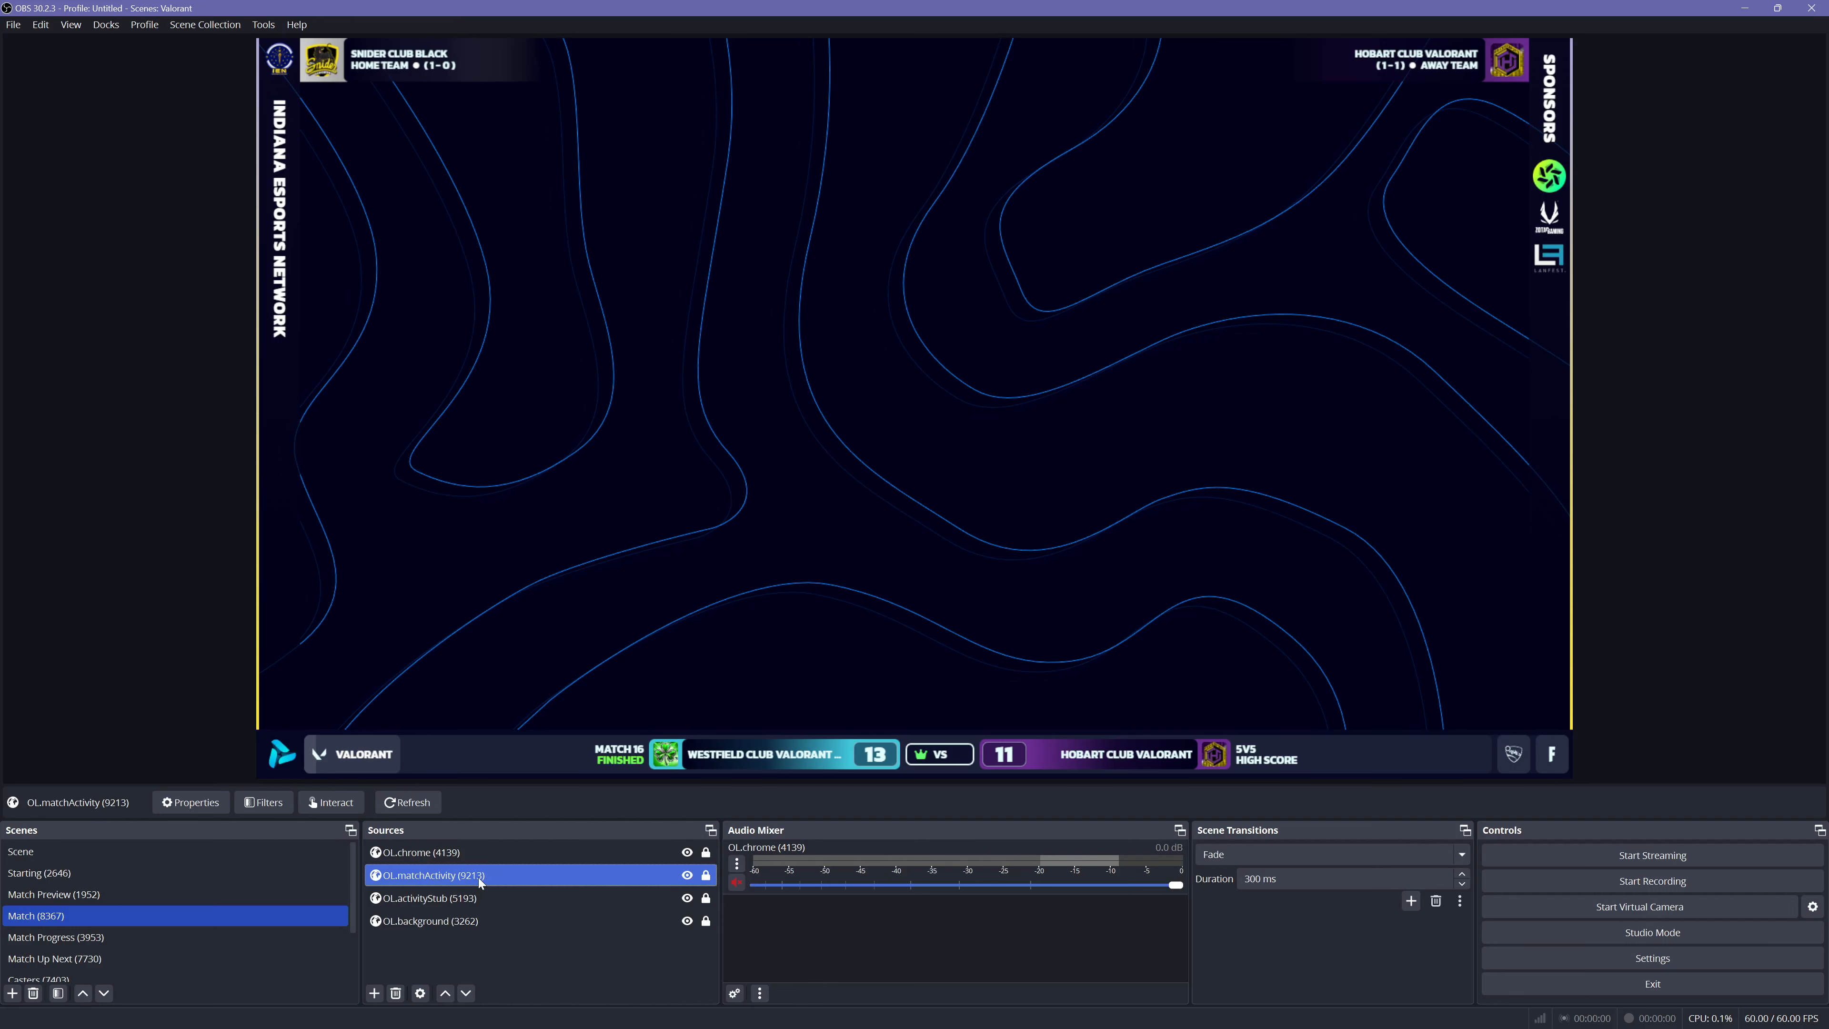
pyautogui.click(321, 807)
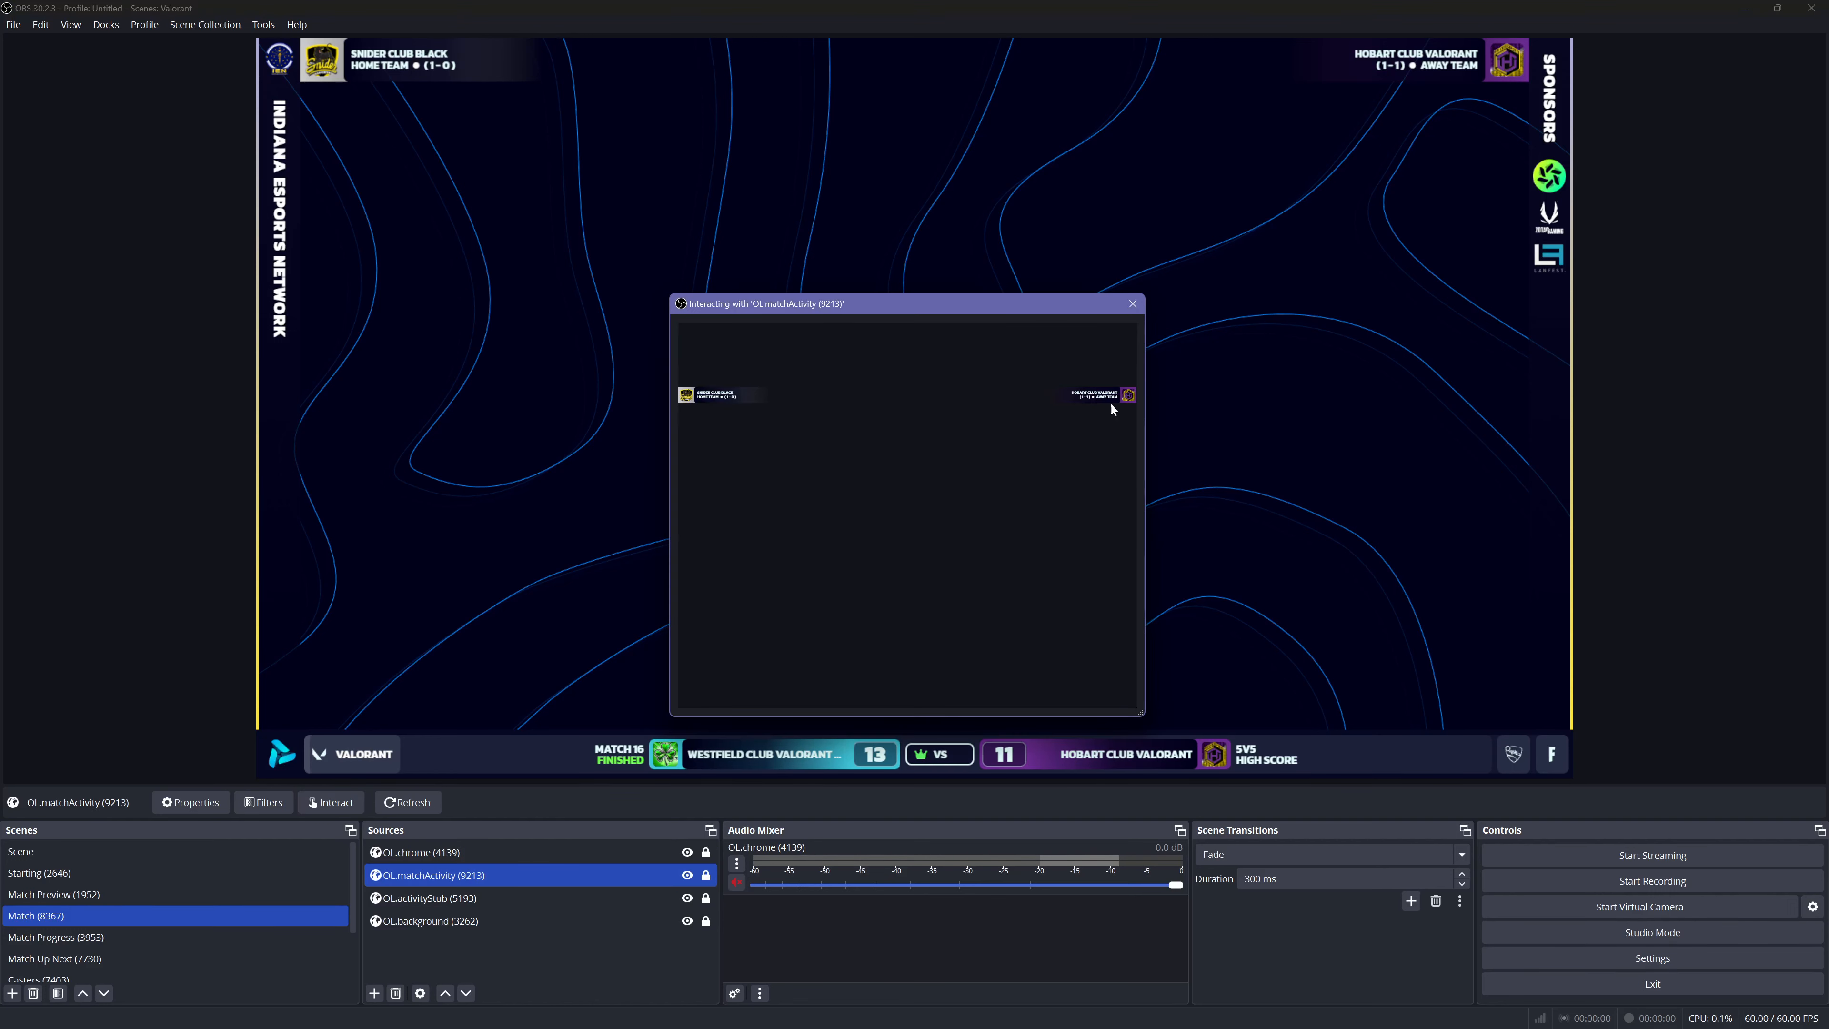